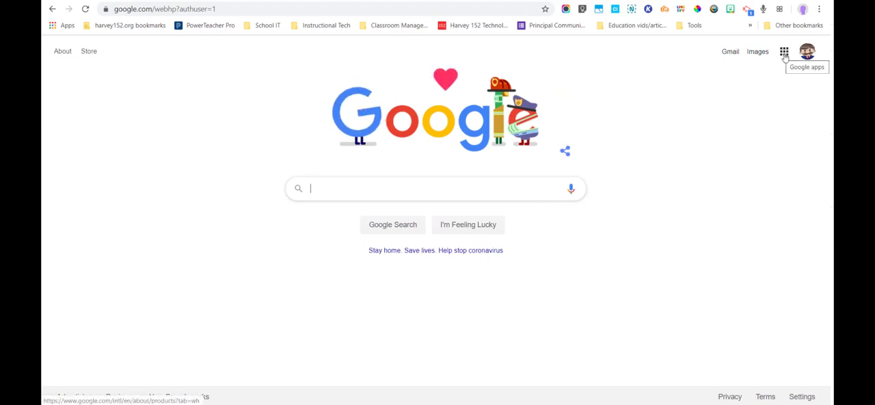
Step: Open Google Drive from the Google apps list, and load drive.google.com in a new tab
left_click(784, 58)
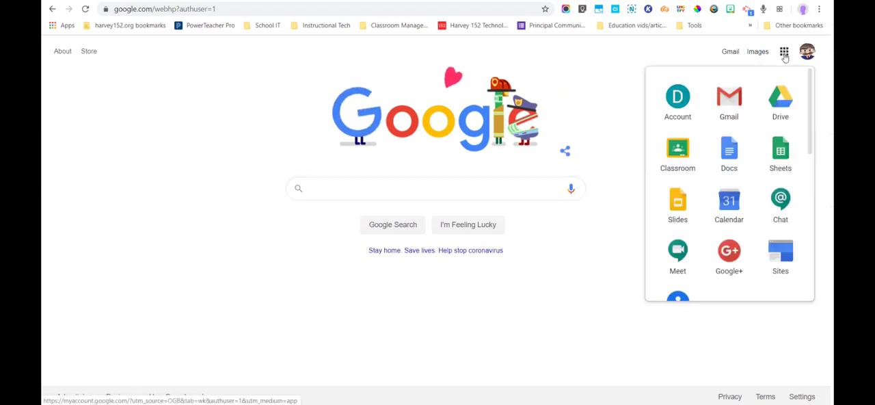
left_click(781, 106)
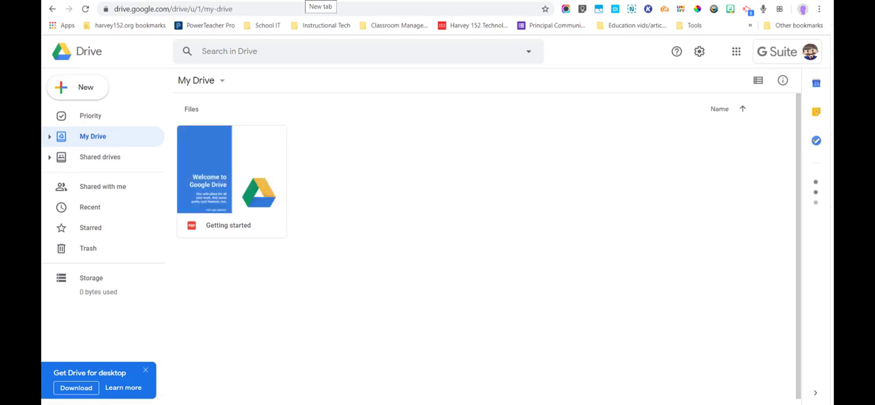
key("ctrl+t")
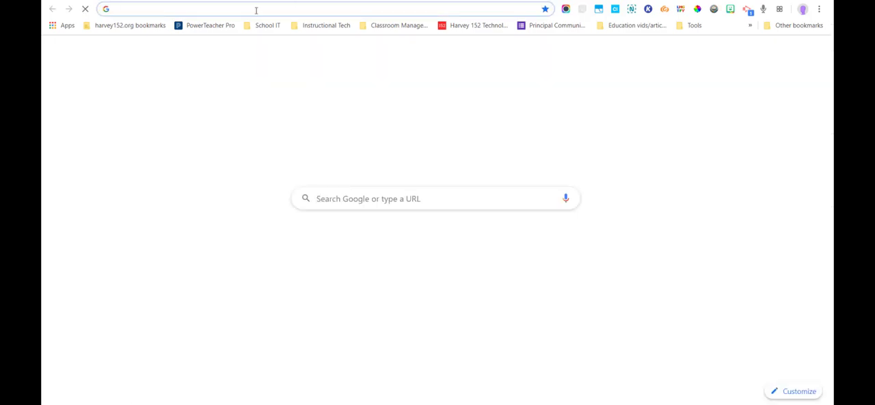
type("drive.google")
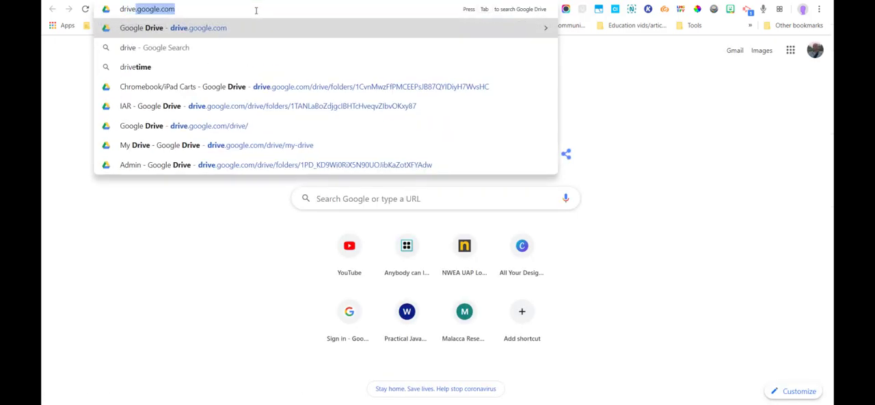
type(".com")
key("Return")
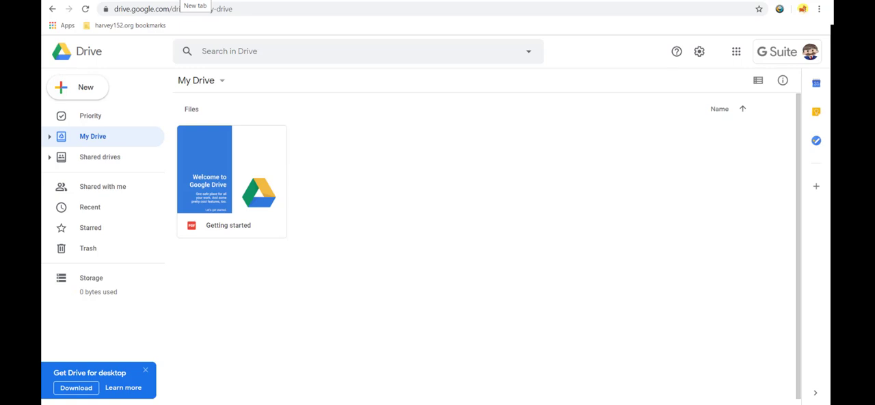
Step: Load drive.google.com in a new tab of the other browser window and highlight the domain part of its address
left_click(190, 0)
type("dri")
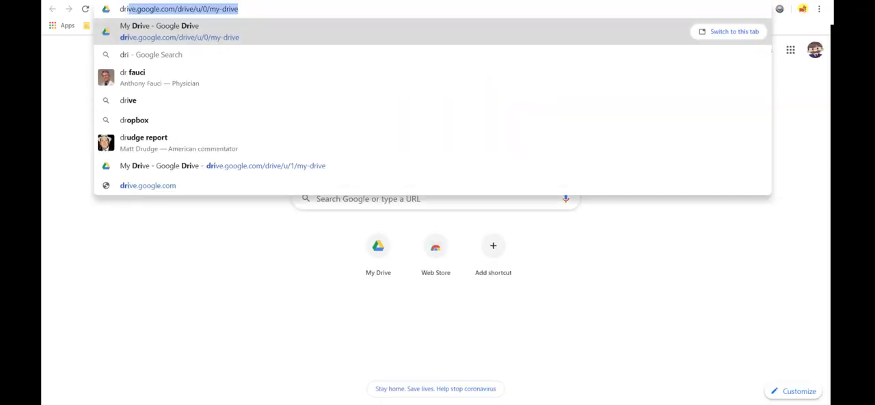
type("ve.google.")
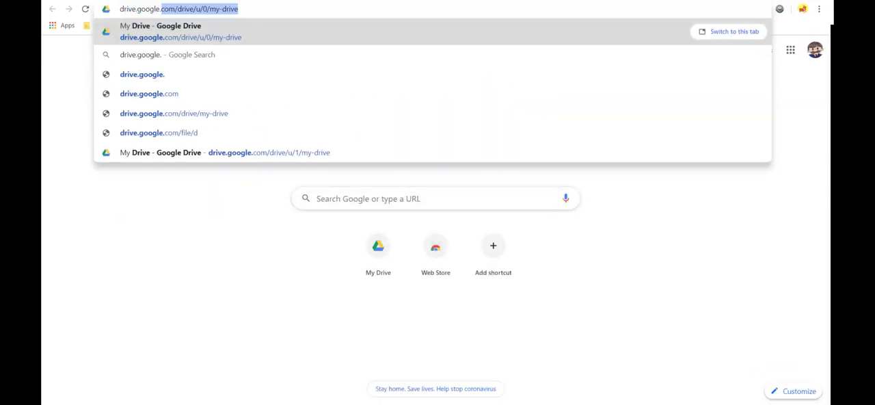
type("com")
key("Return")
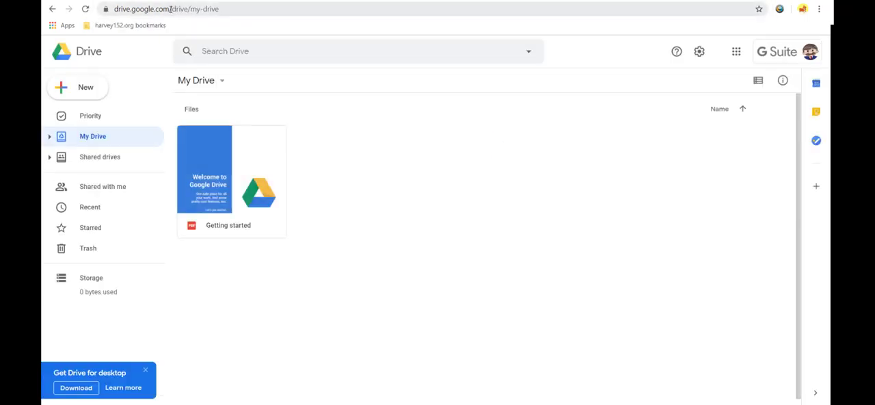
left_click_drag(170, 9, 114, 6)
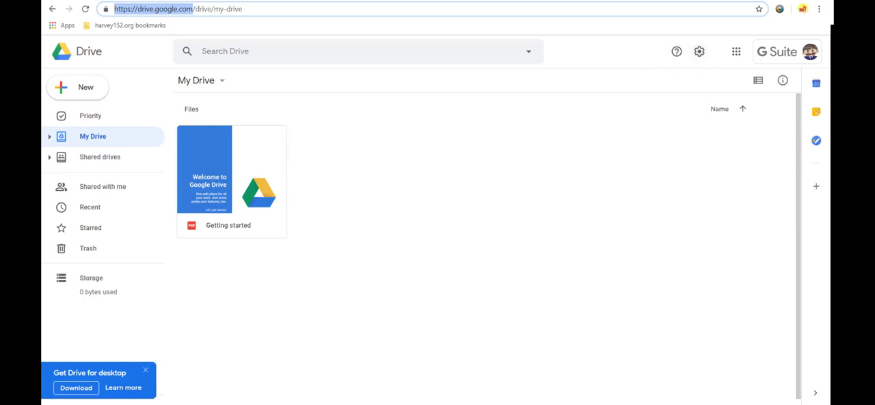
Step: Bring the browser window with the Google Drive presentation forward at full size and go to the top level of My Drive
left_click_drag(834, 6, 598, 66)
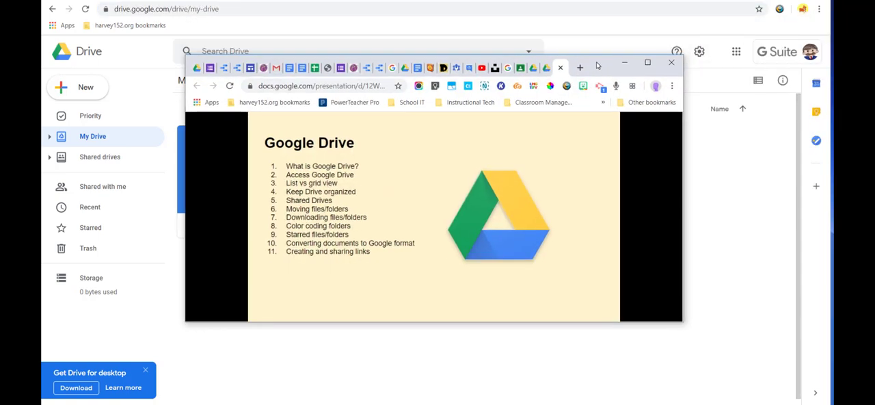
left_click(647, 63)
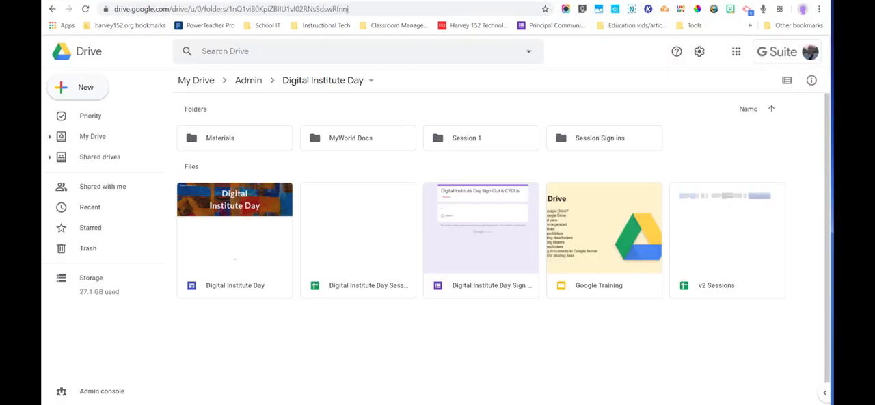
left_click(199, 82)
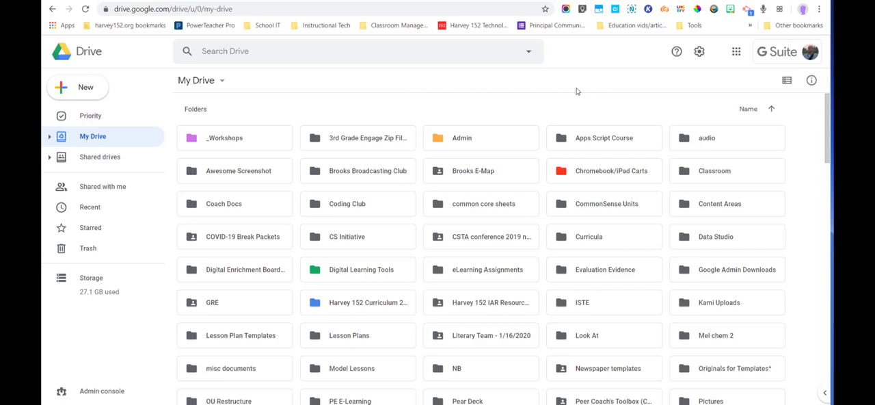
Step: Show My Drive in list view, look through its folders, and restore grid view
left_click(787, 83)
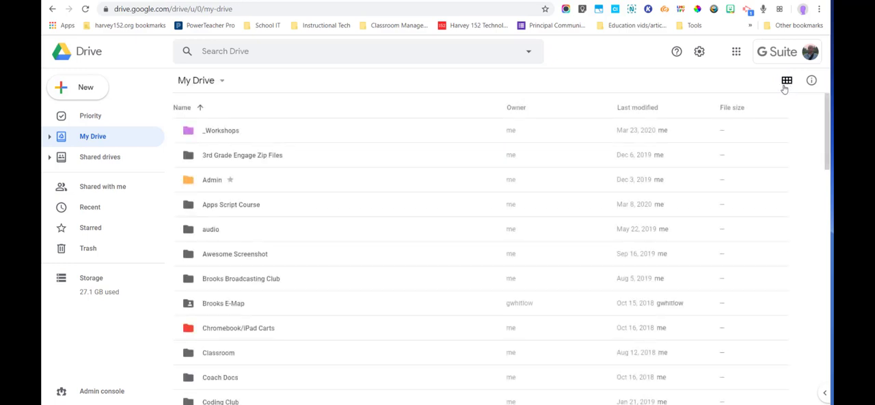
scroll(276, 128, "down", 1)
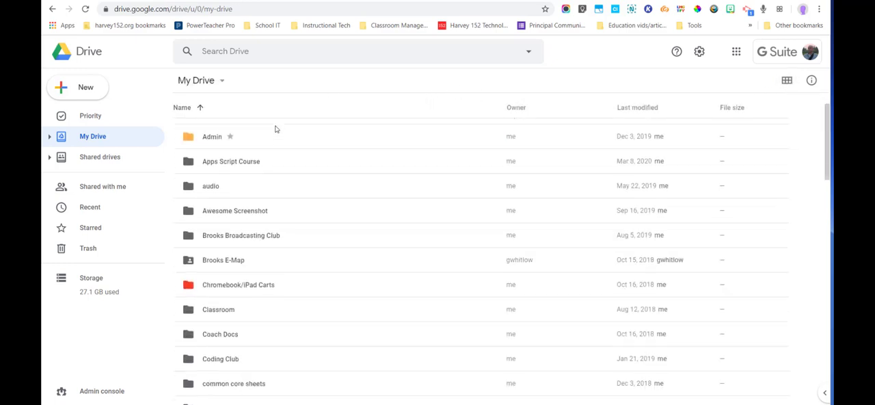
scroll(276, 130, "down", 12)
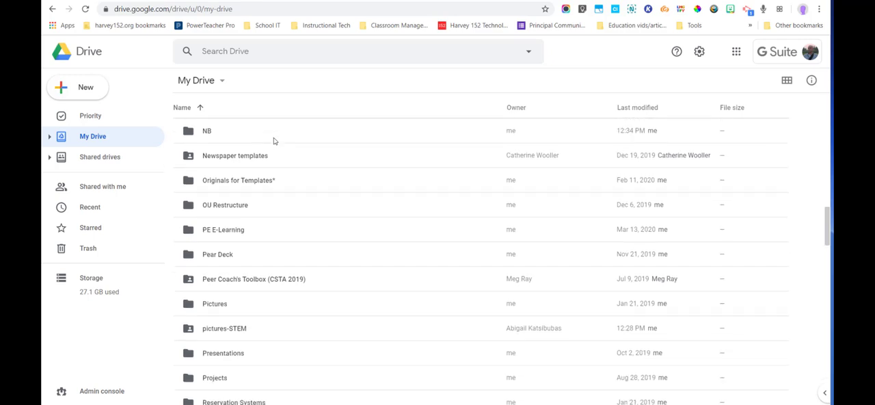
scroll(273, 140, "down", 12)
scroll(277, 135, "up", 18)
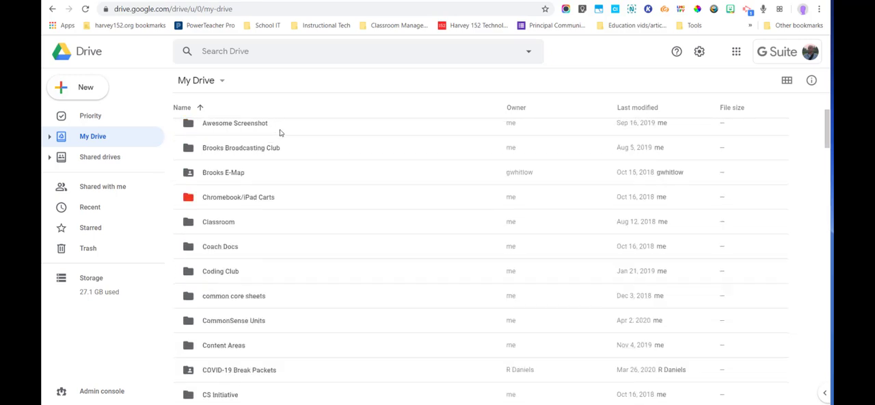
scroll(280, 132, "up", 3)
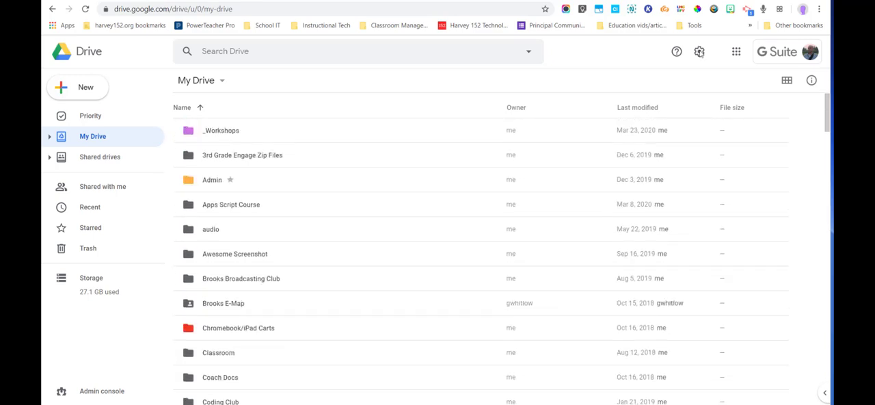
left_click(787, 81)
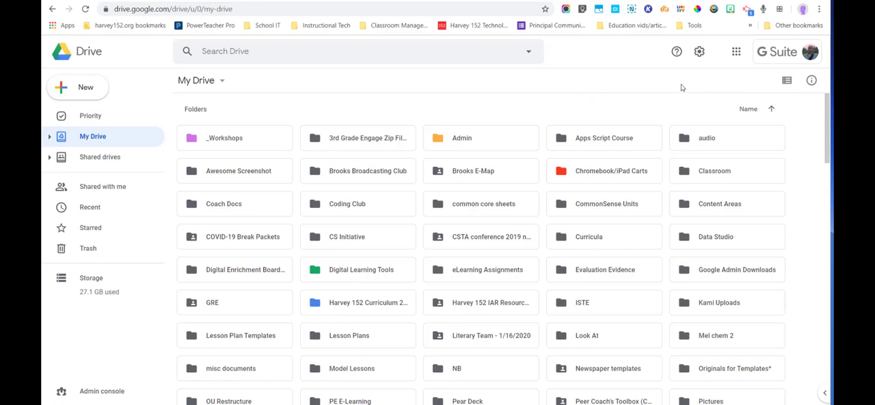
Step: Switch to the window with the nearly empty Drive and examine the Google apps list, leaving it closed
key("alt+Tab")
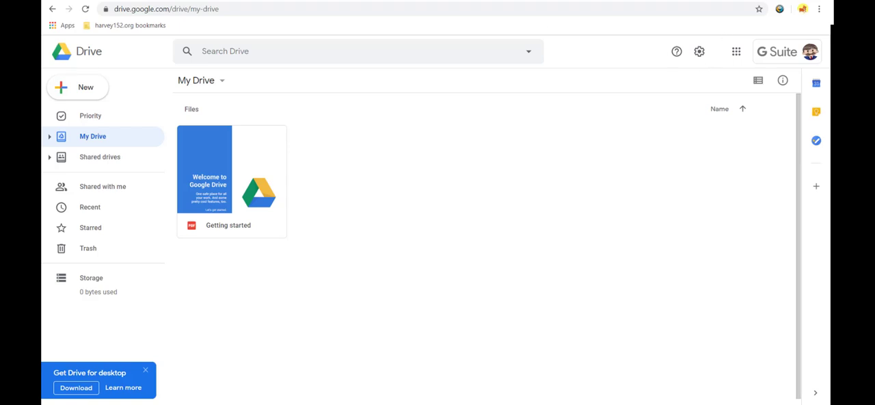
left_click(737, 54)
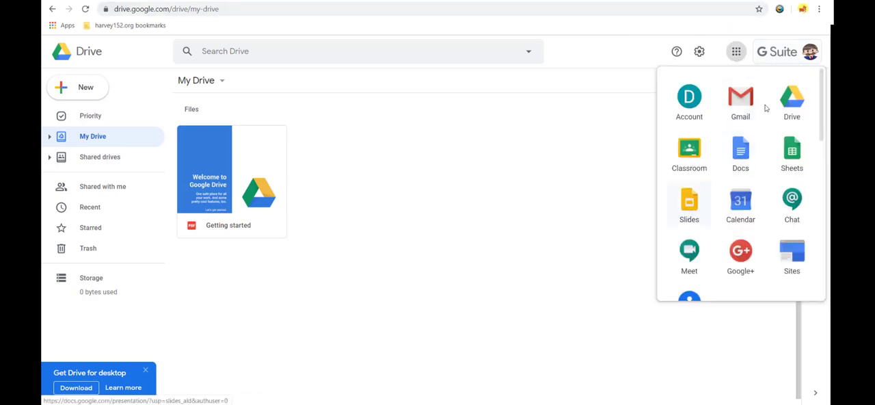
left_click(736, 54)
left_click(737, 55)
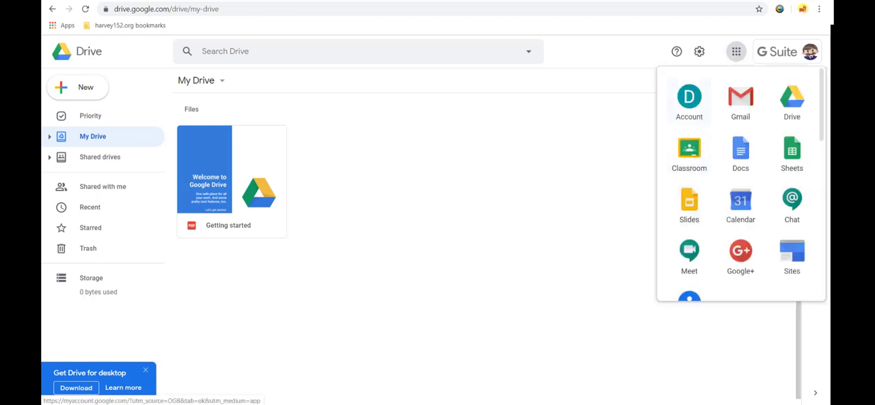
left_click(465, 161)
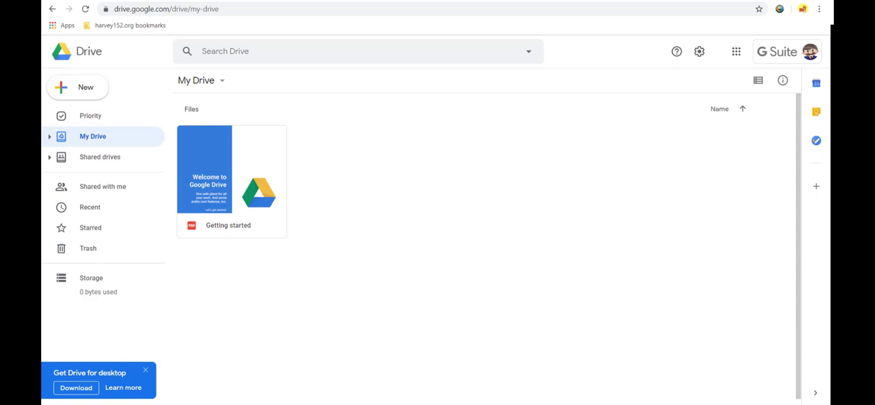
Step: Bring the fuller My Drive window back at full size and highlight individual folders in its first two rows
left_click_drag(874, 76, 641, 72)
left_click(677, 69)
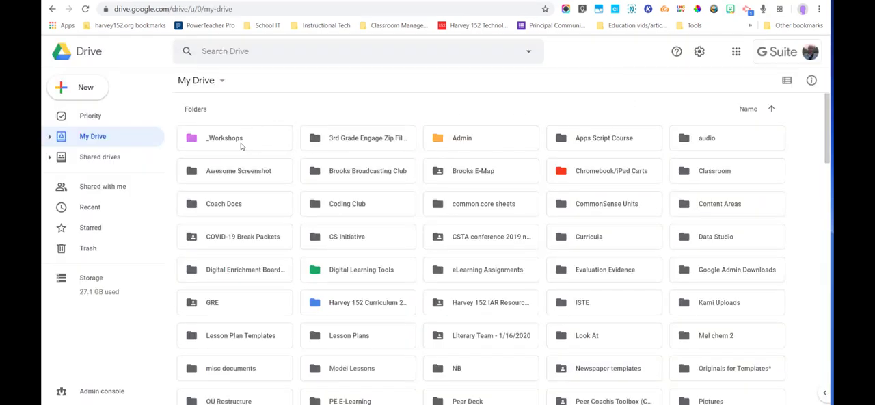
left_click(368, 139)
left_click(469, 141)
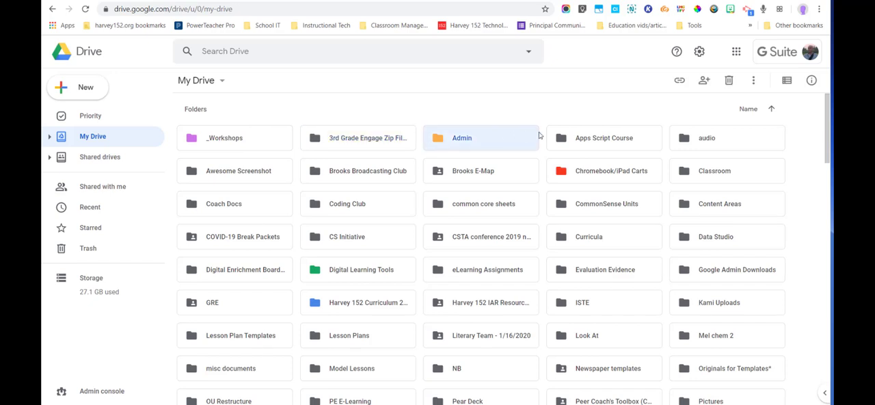
left_click(639, 137)
left_click(713, 138)
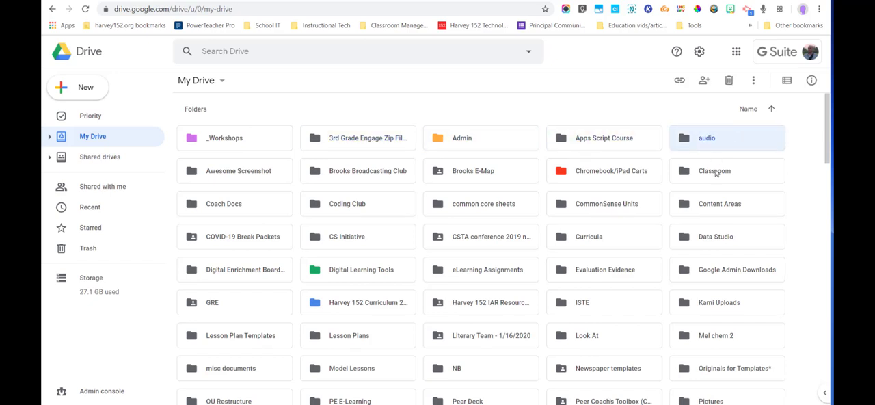
left_click(717, 170)
left_click(608, 171)
left_click(484, 165)
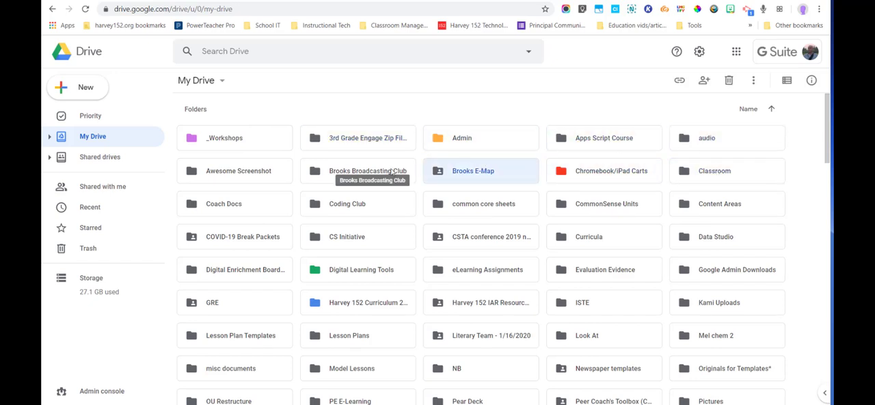
Step: View the contents of the _Workshops folder and return to My Drive
double_click(234, 145)
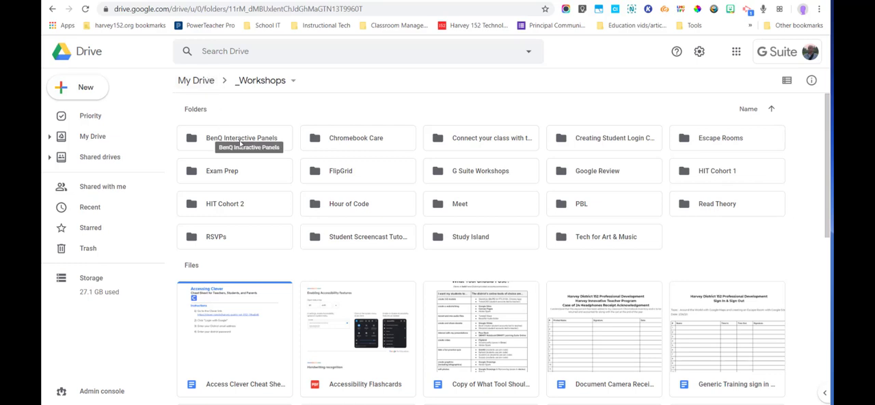
left_click(197, 81)
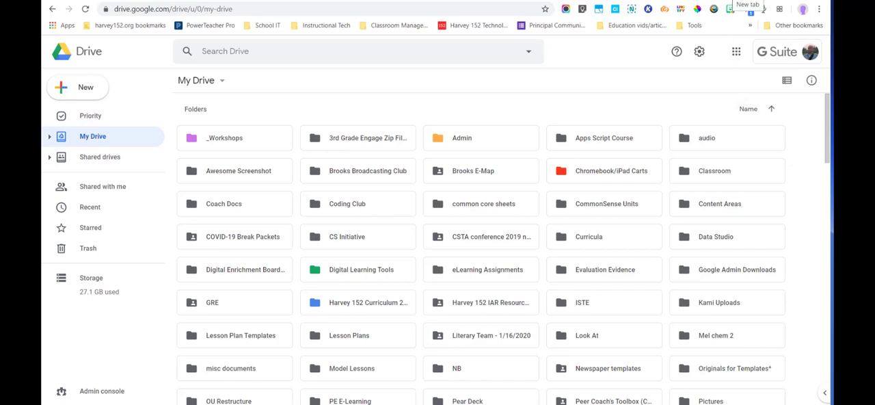
Step: Open Google Slides in a new tab and create a blank presentation
left_click(749, 1)
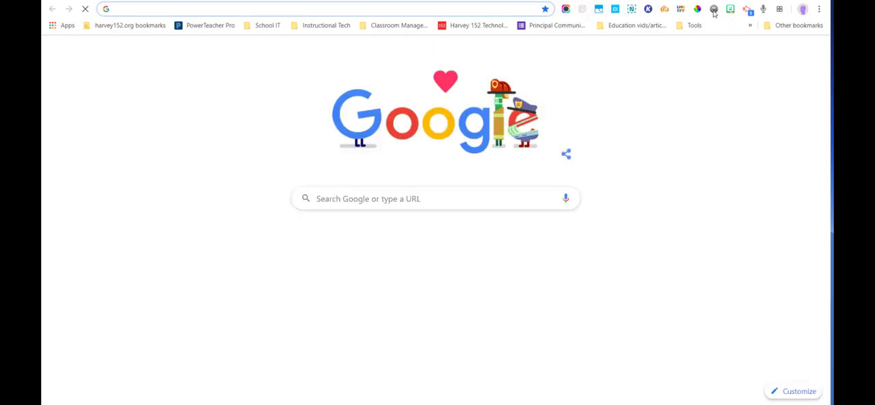
left_click(790, 50)
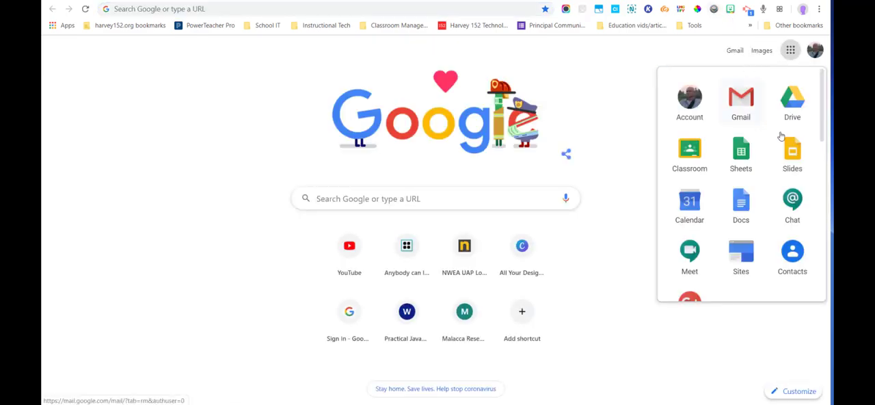
left_click(794, 159)
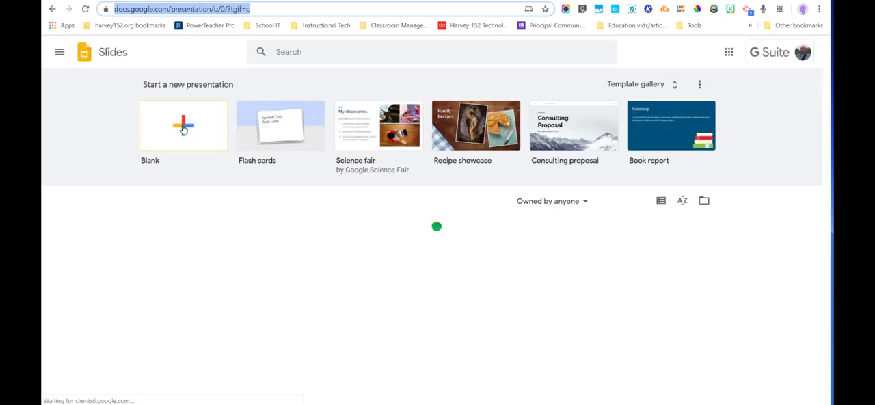
left_click(183, 128)
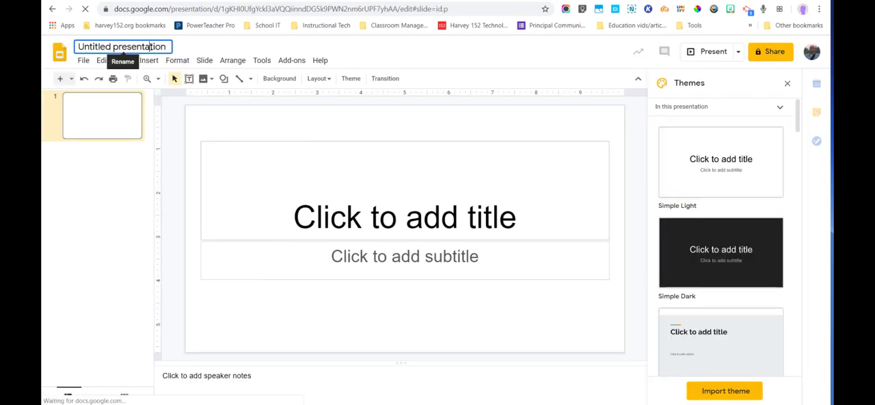
Step: Rename the untitled presentation as __00
left_click(151, 46)
double_click(152, 47)
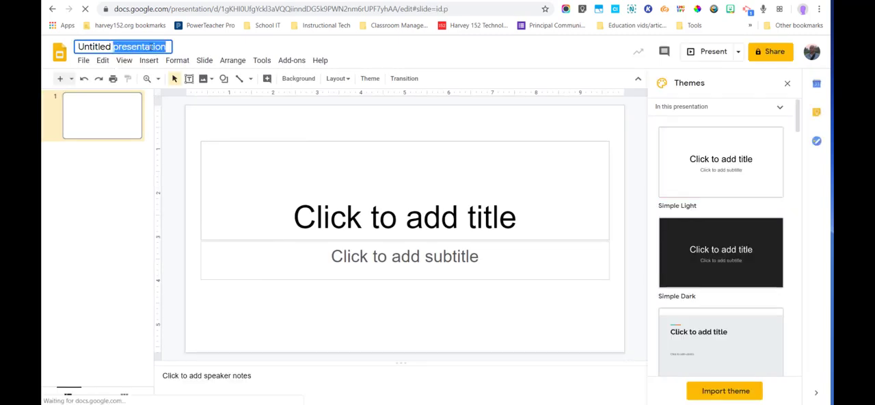
type("--")
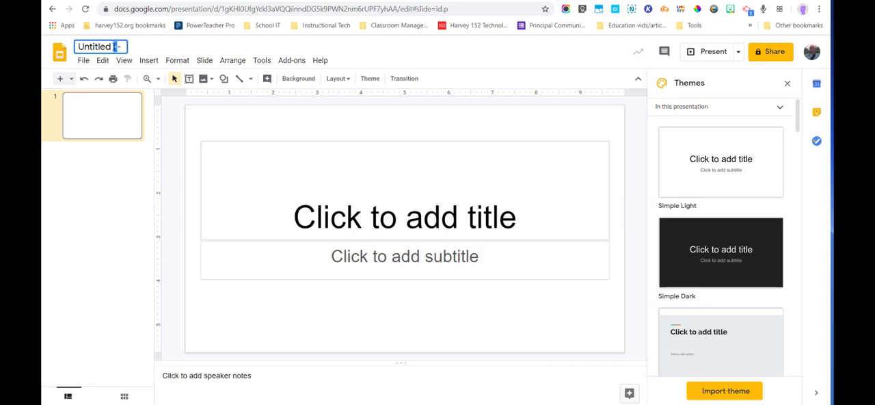
triple_click(117, 46)
type("__00")
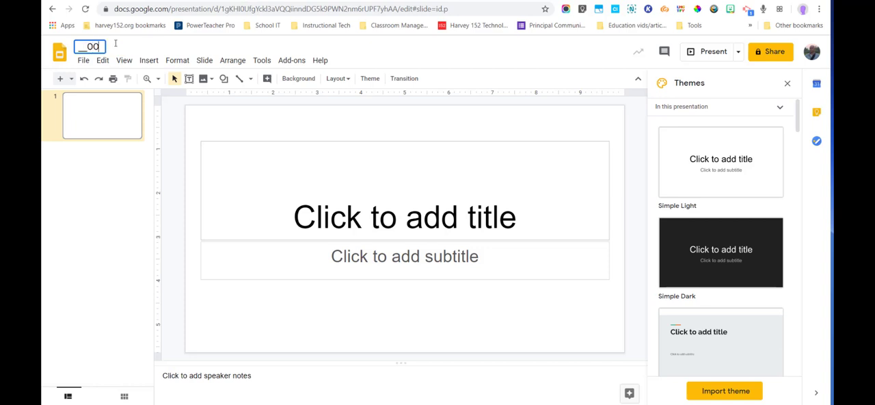
left_click(255, 135)
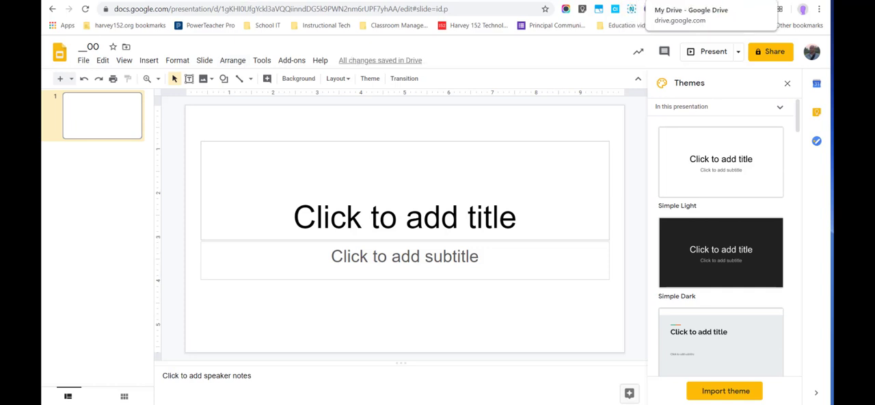
Step: Switch back to My Drive, reload it, and select the __00 presentation among the files below the folders
left_click(691, 0)
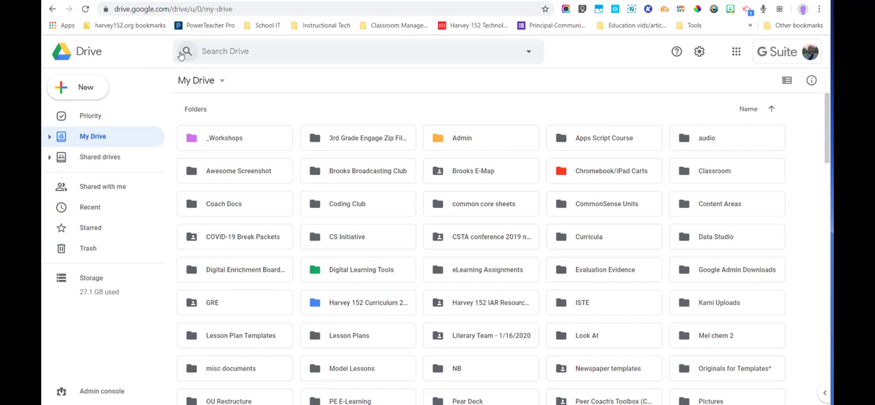
left_click(85, 9)
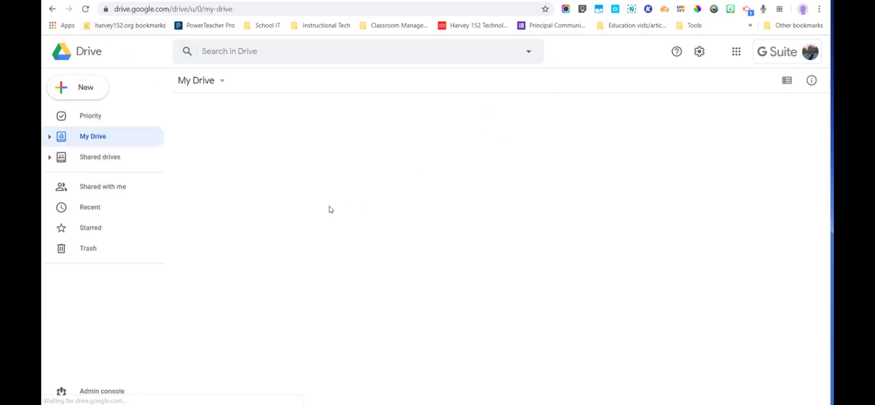
scroll(328, 179, "down", 2)
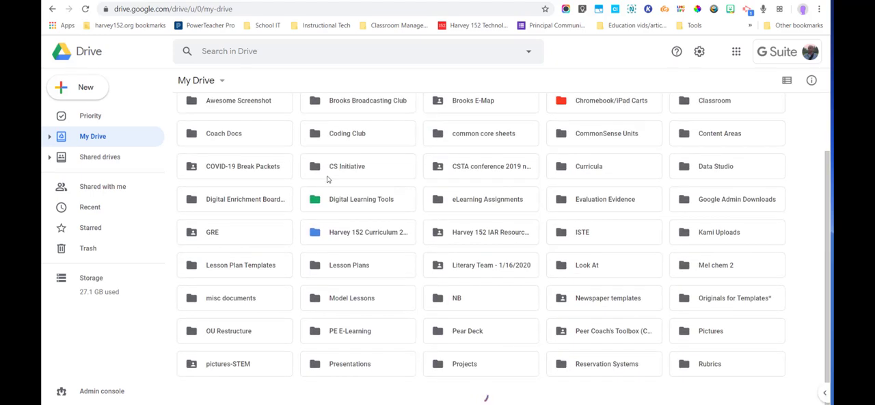
scroll(326, 178, "up", 1)
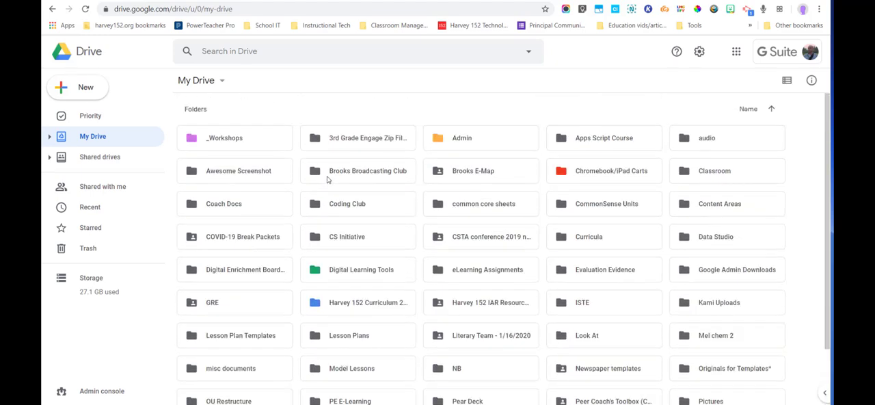
scroll(328, 180, "down", 1)
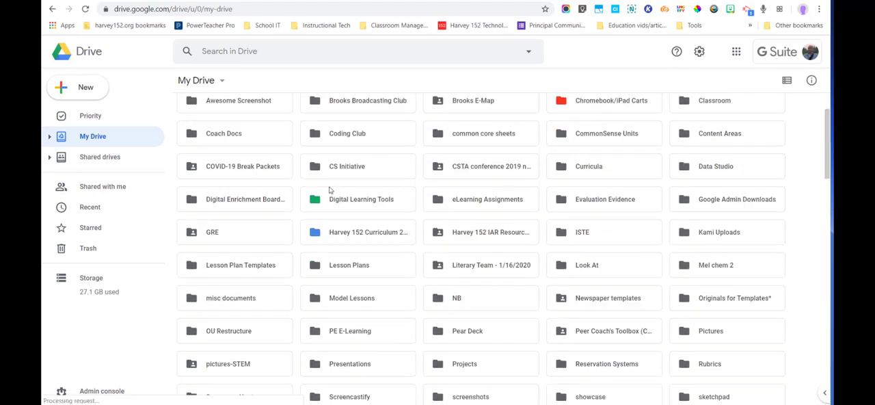
scroll(329, 184, "down", 5)
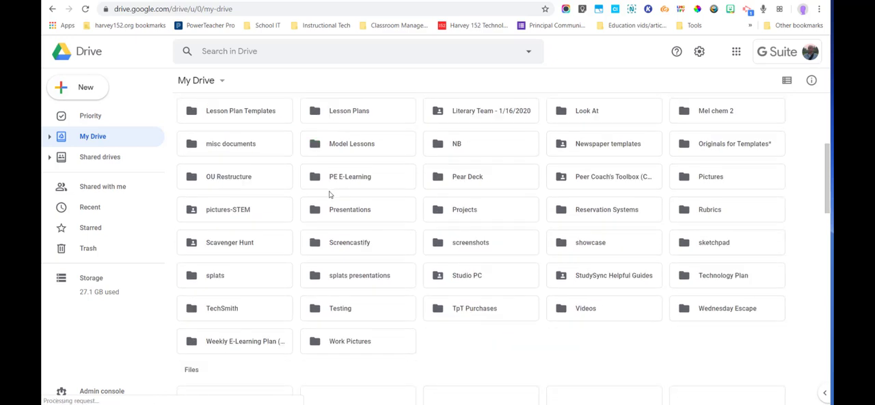
scroll(328, 193, "down", 3)
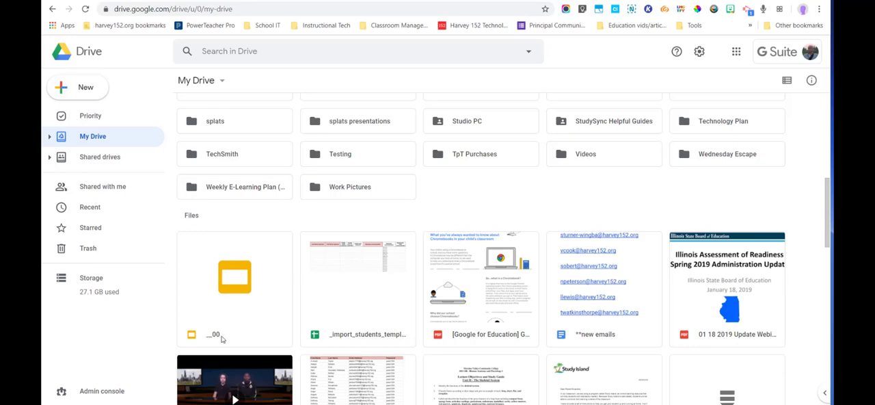
left_click(229, 341)
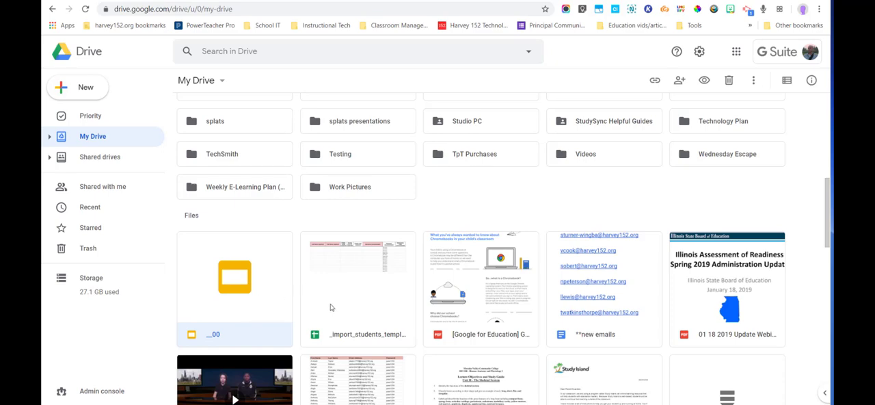
Step: Return to the start of the My Drive folders and examine the Google apps list, leaving it closed
scroll(448, 305, "up", 5)
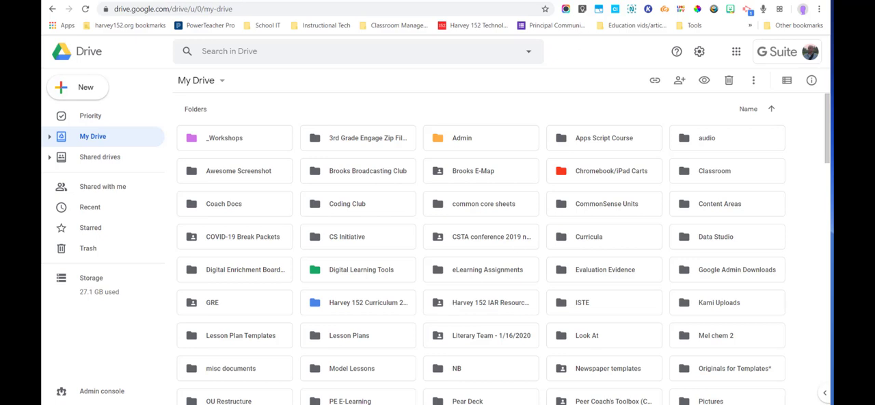
left_click(736, 51)
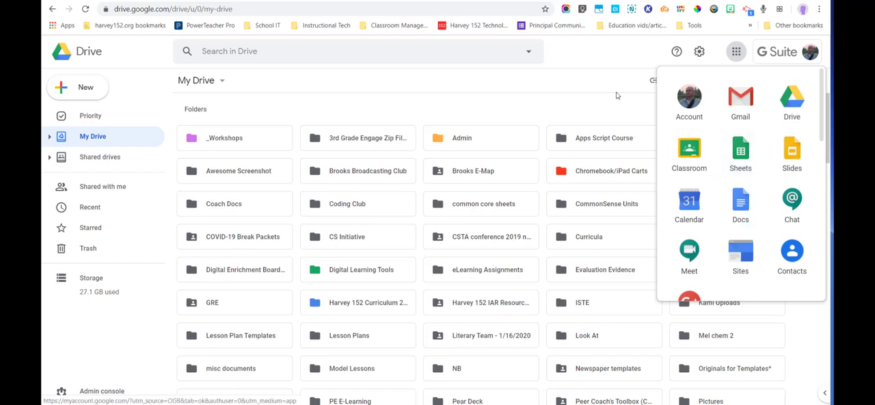
left_click(610, 62)
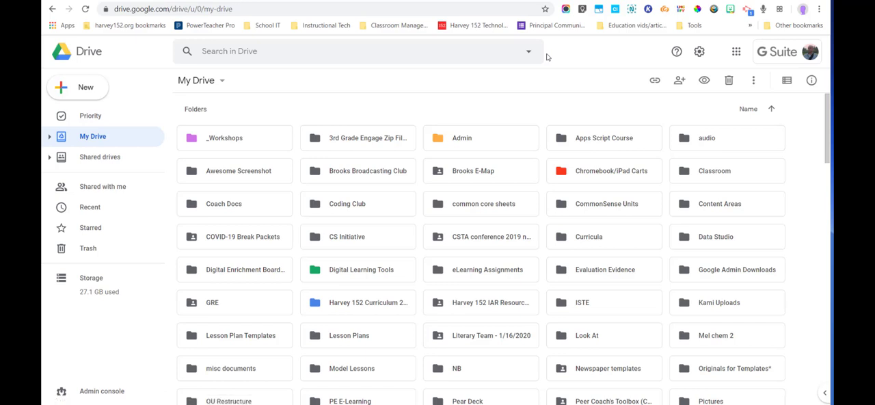
Step: Create a new folder named 13 Colonies Unit in My Drive
left_click(67, 90)
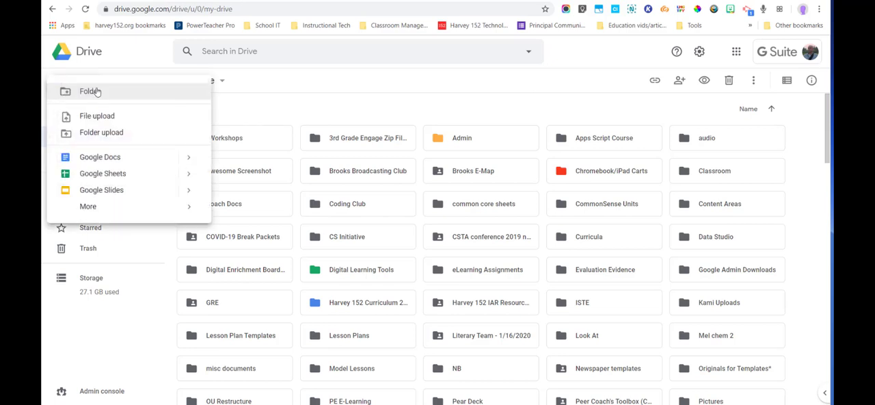
left_click(97, 91)
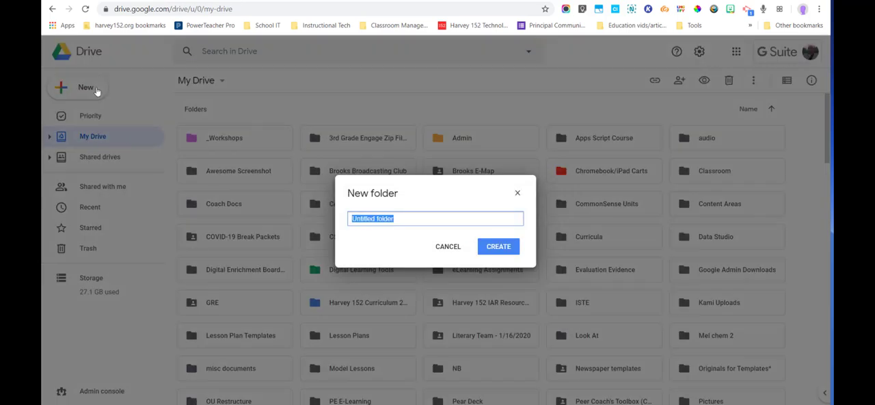
type("13 Colonies Unit")
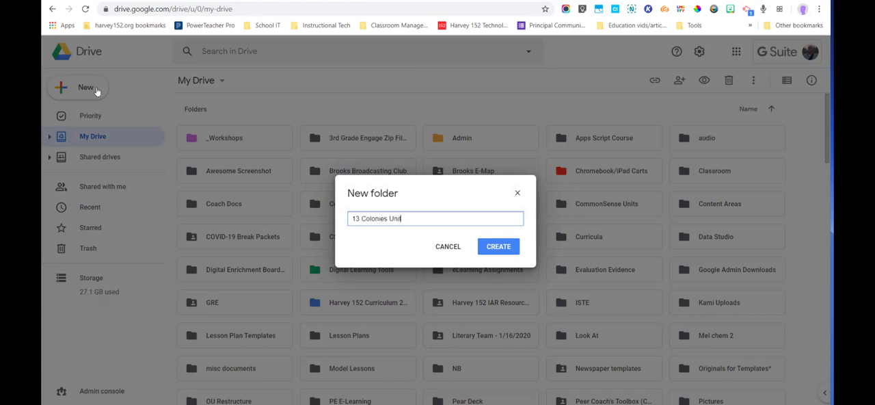
left_click(499, 246)
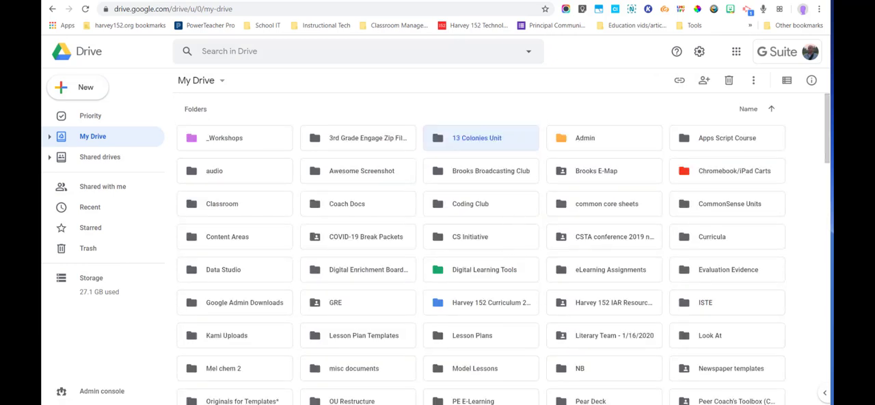
Step: Open the 13 Colonies Unit folder and create a blank Google Docs document inside it
double_click(467, 140)
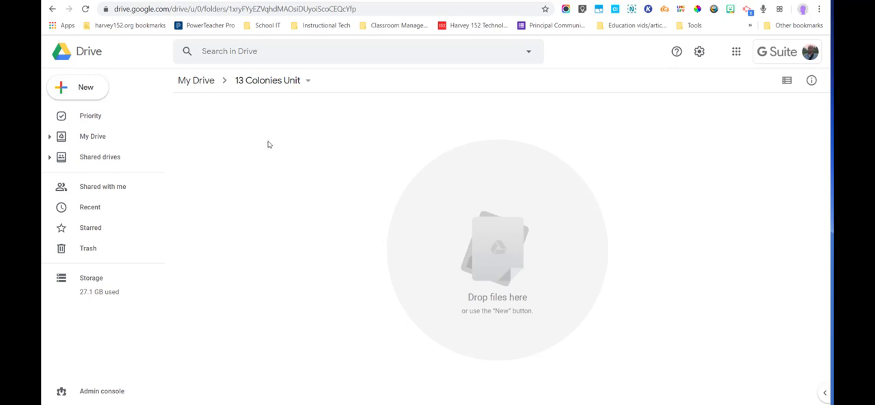
left_click(74, 87)
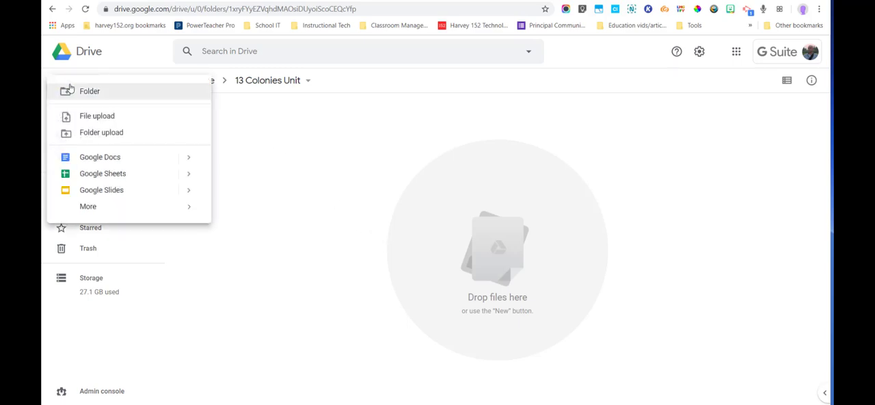
left_click(89, 158)
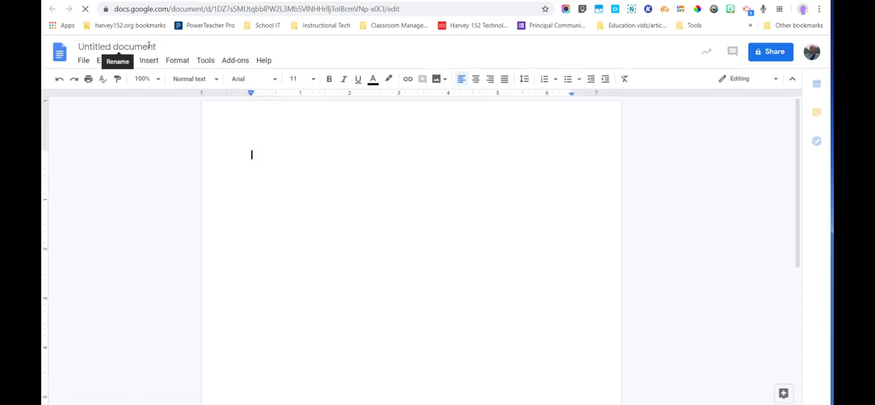
Step: Rename the untitled document as Chapter 1_Checking for Understanding Questions
left_click(147, 46)
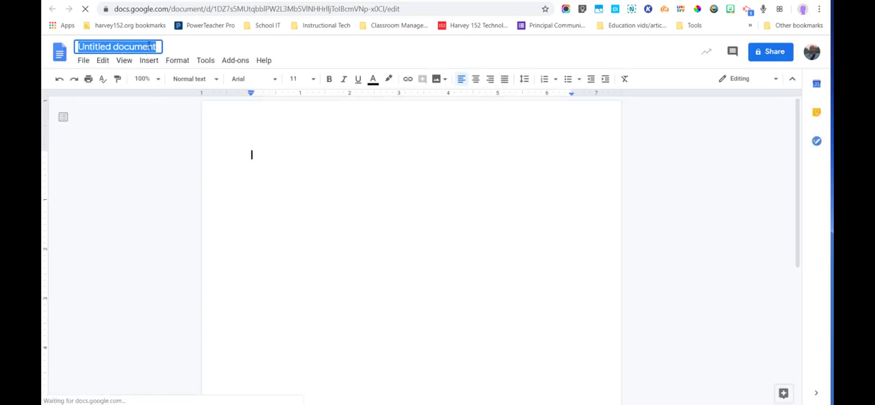
type("C")
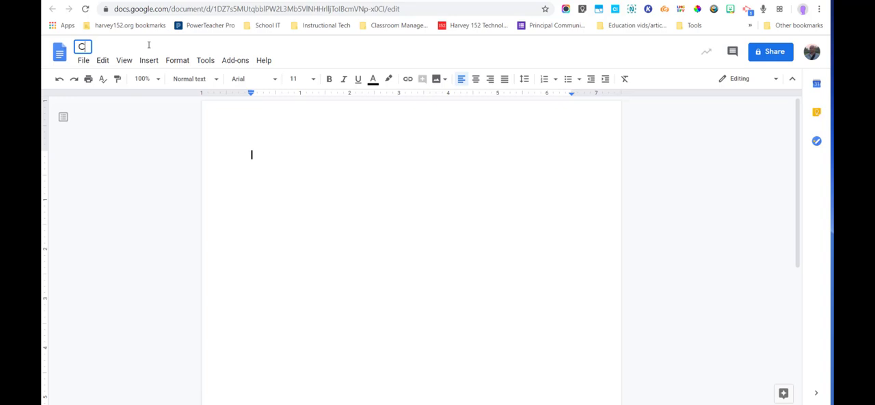
type("hapter 1_")
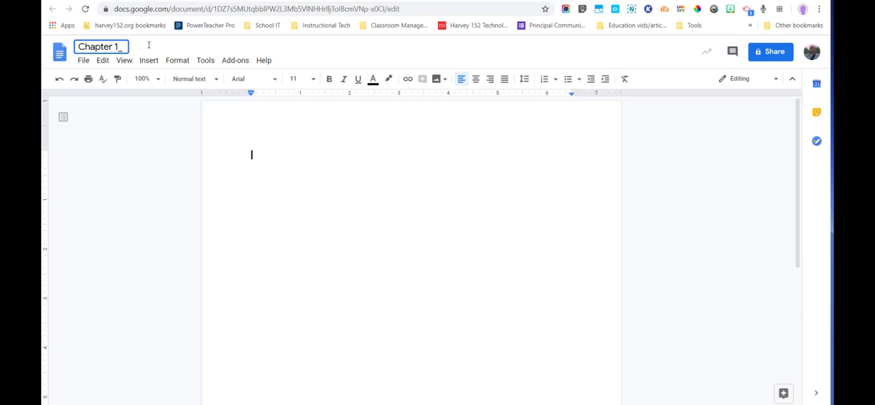
type(" Check")
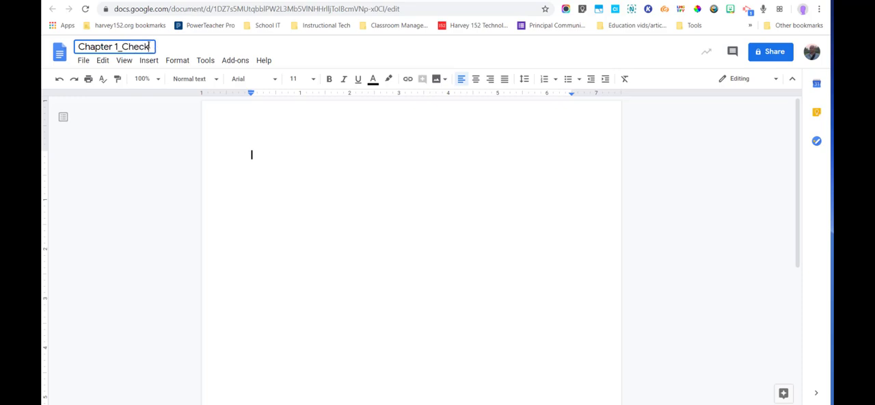
type("ing for Unders")
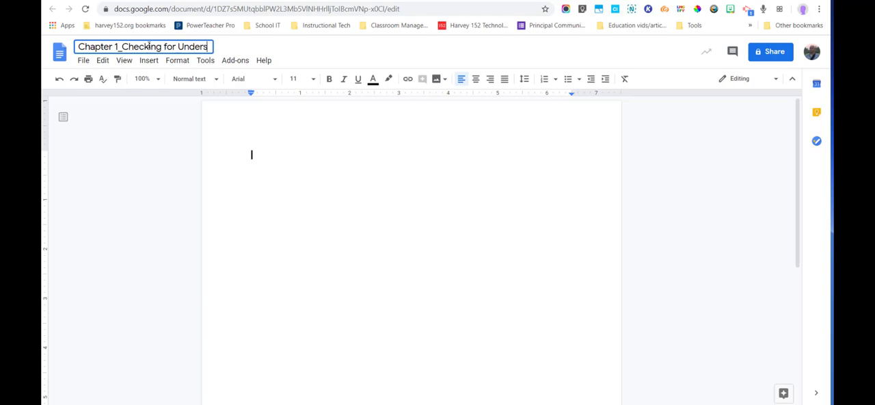
type("tanding Questions")
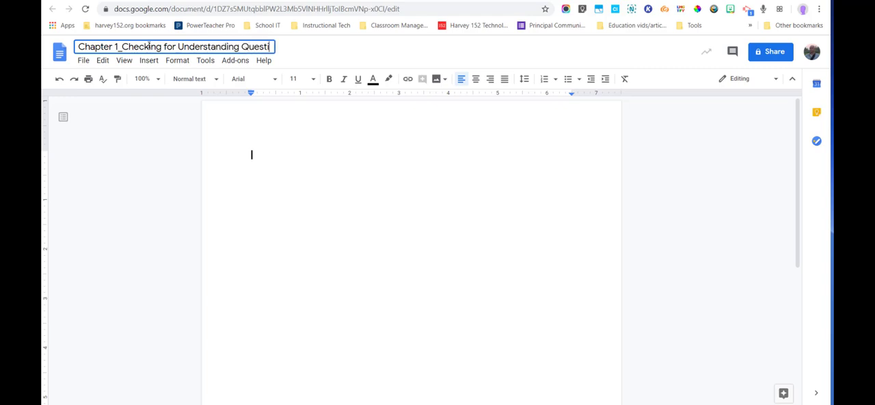
left_click(261, 148)
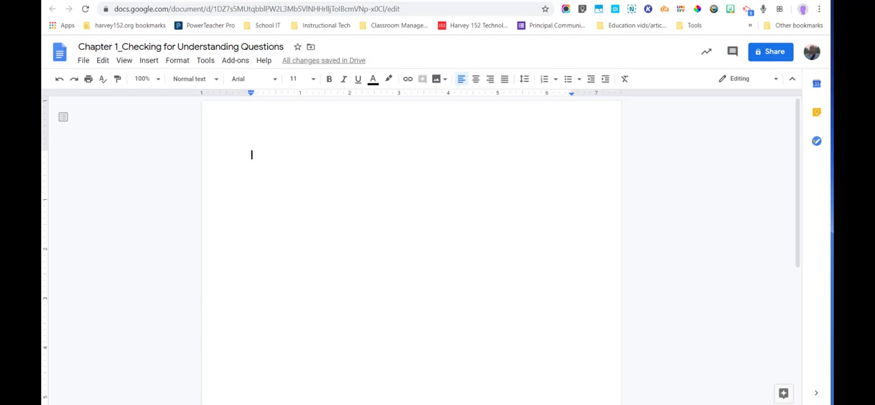
Step: Return to My Drive from the 13 Colonies Unit folder and create a new folder named Social Studies Units
left_click(465, 0)
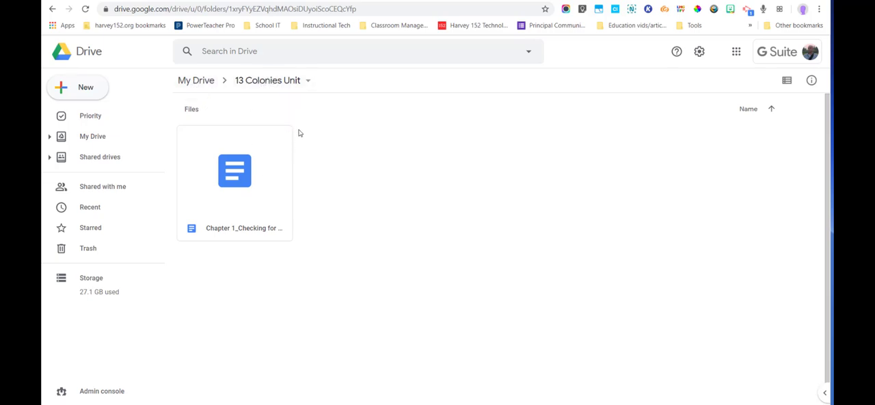
left_click(208, 85)
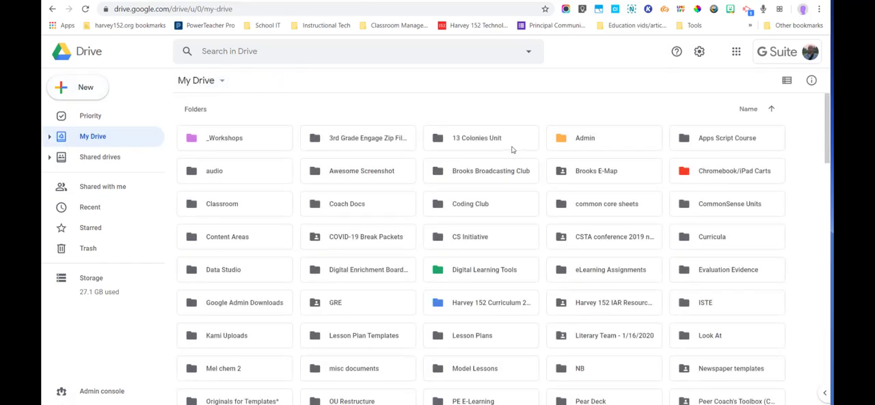
left_click(81, 90)
left_click(106, 90)
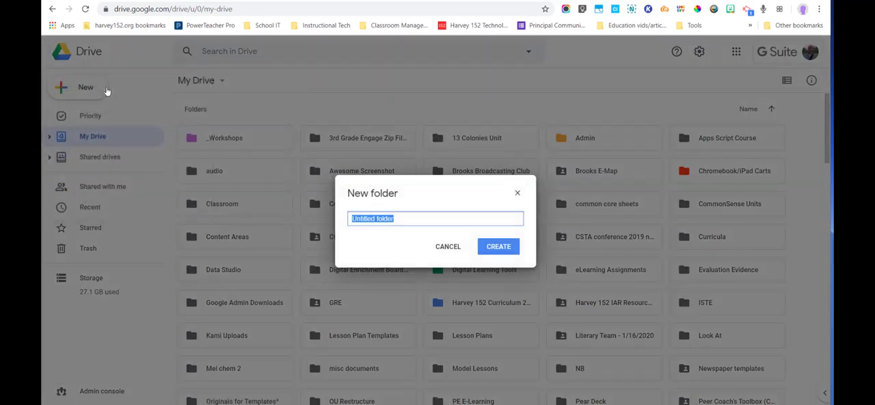
type("Soc")
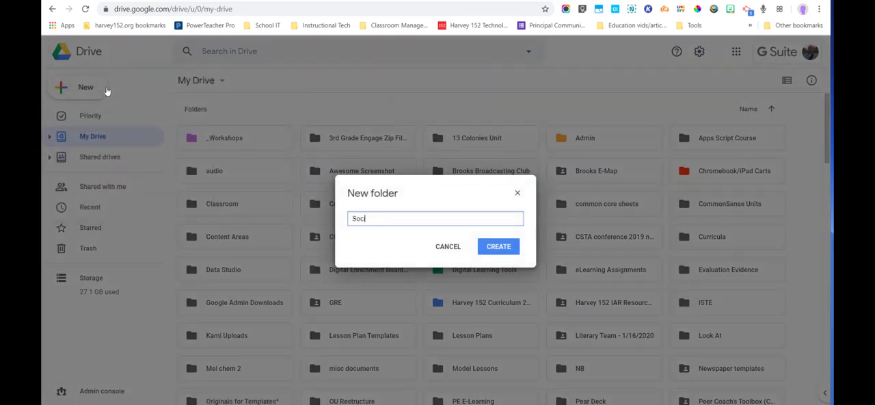
type("ial Studies Units")
key("Return")
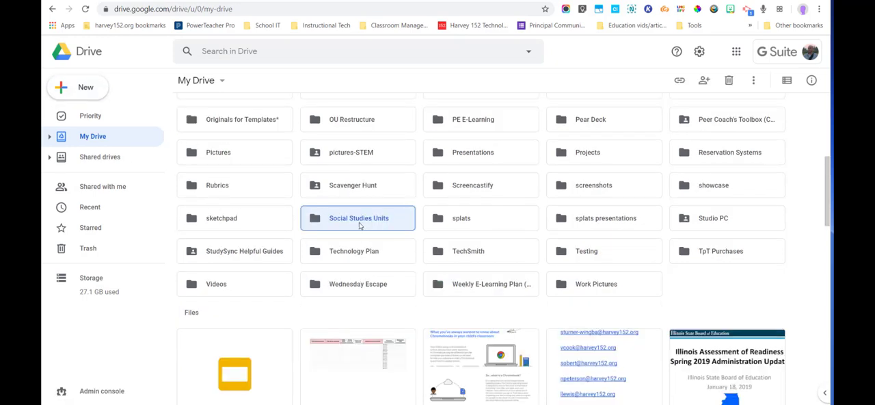
scroll(391, 246, "up", 5)
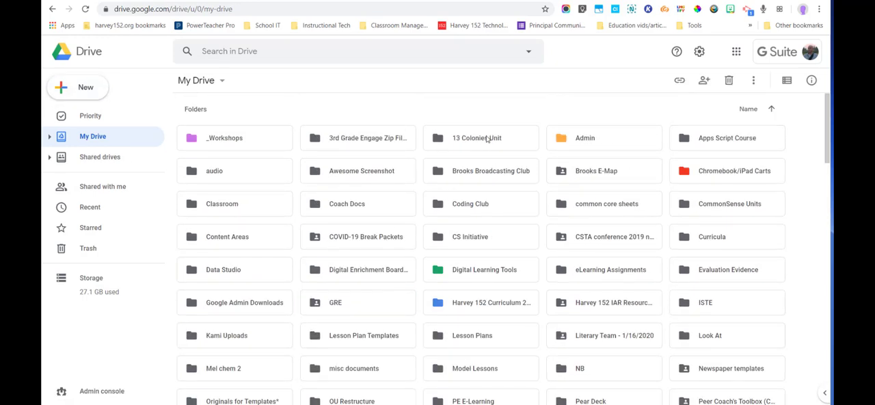
Step: Move the 13 Colonies Unit folder from My Drive into the Social Studies Units folder and open it there
left_click_drag(486, 137, 344, 282)
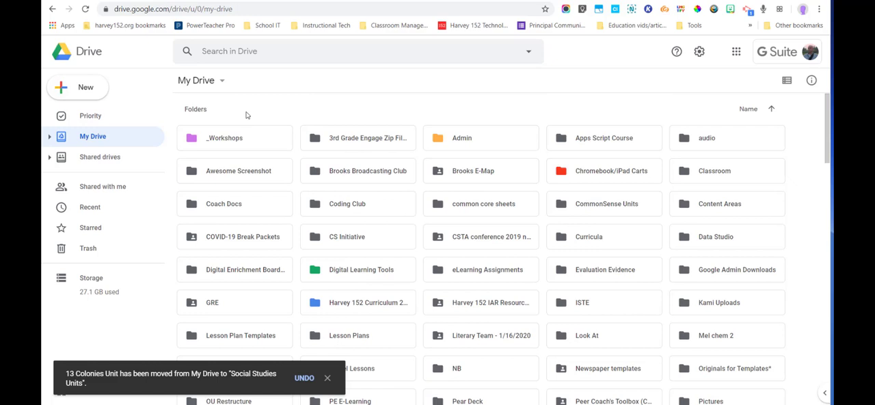
scroll(363, 191, "down", 3)
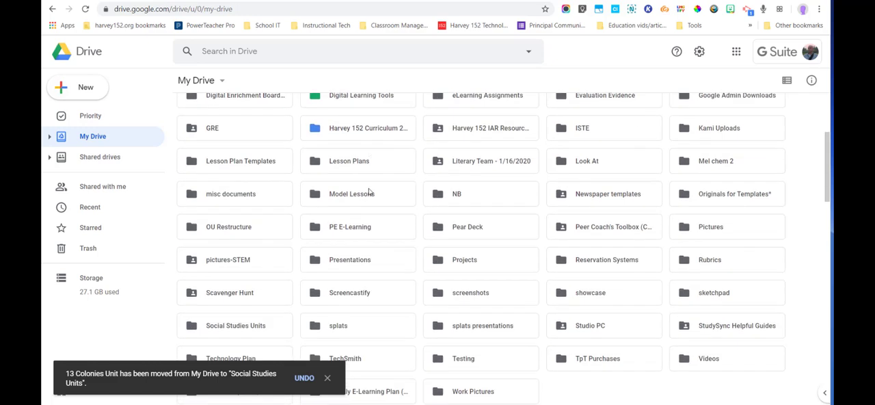
double_click(238, 294)
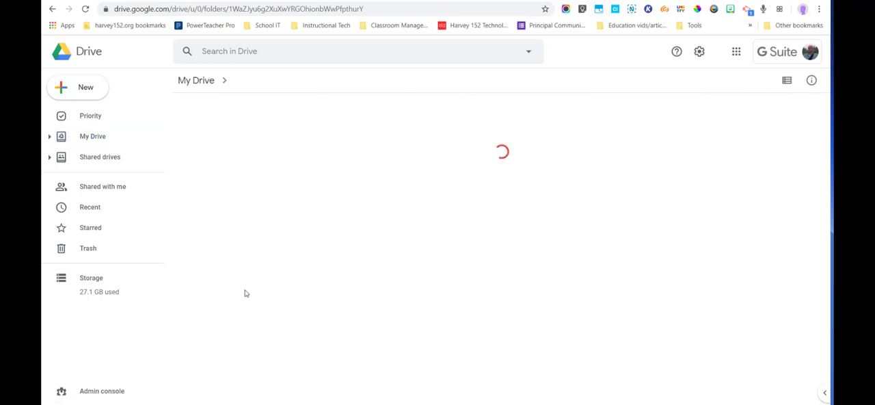
left_click(239, 142)
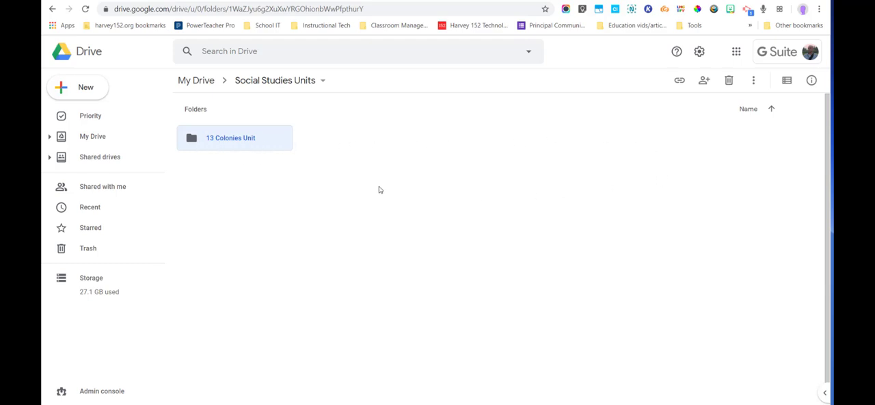
double_click(220, 146)
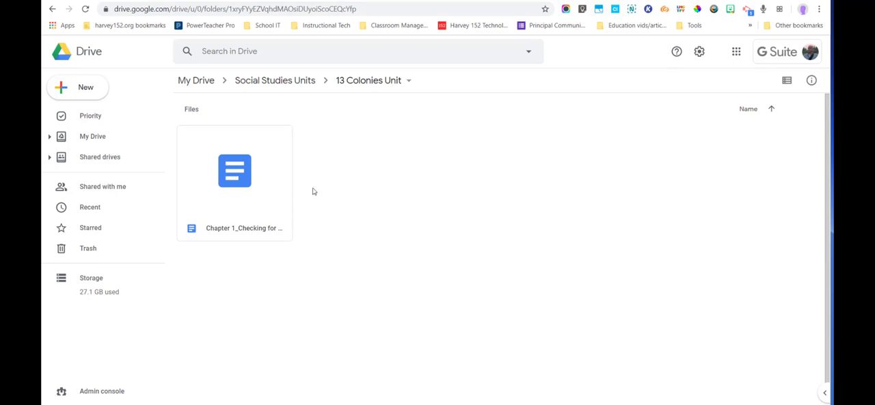
Step: Return to My Drive from the nested unit folder and look through the folder list for Social Studies Units
left_click(285, 82)
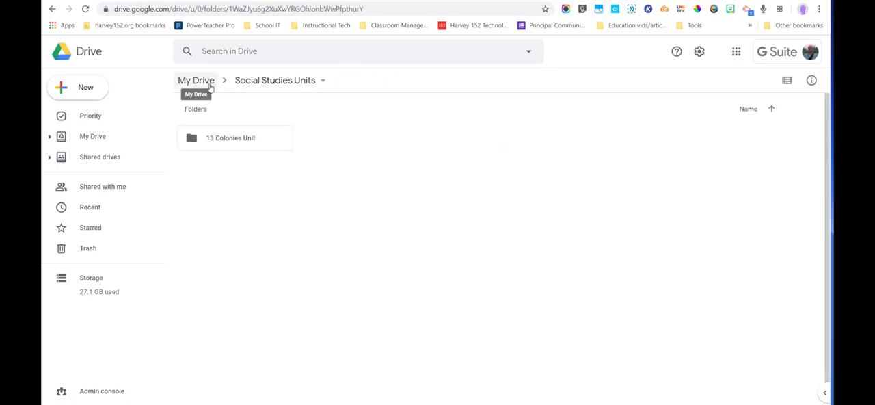
left_click(205, 82)
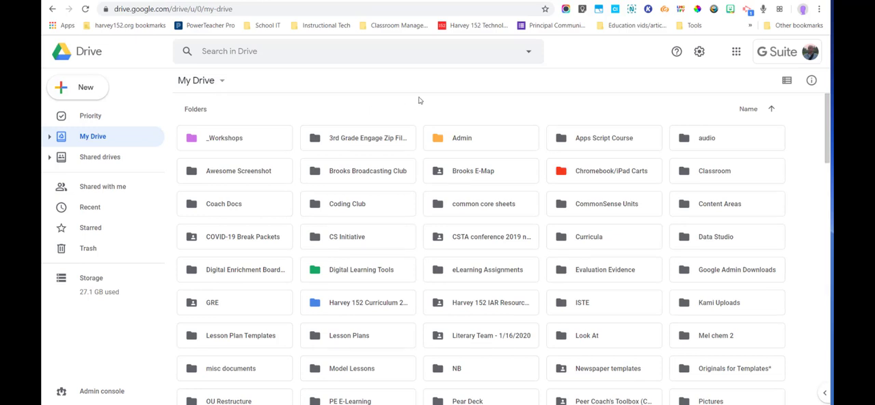
scroll(415, 219, "down", 1)
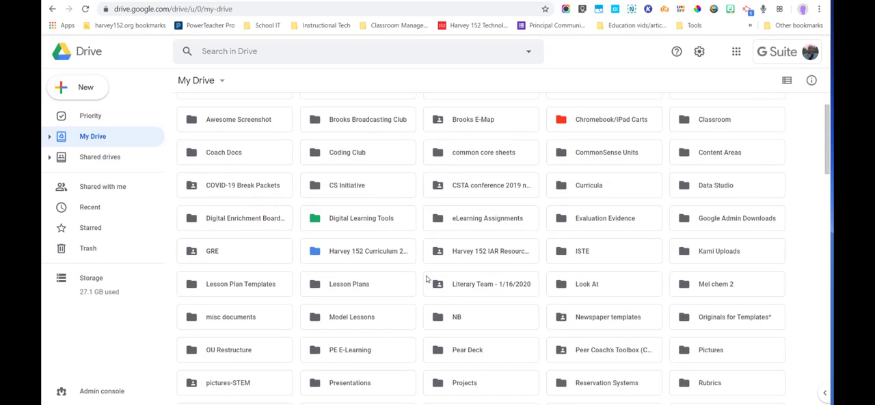
scroll(427, 279, "down", 1)
scroll(429, 302, "down", 1)
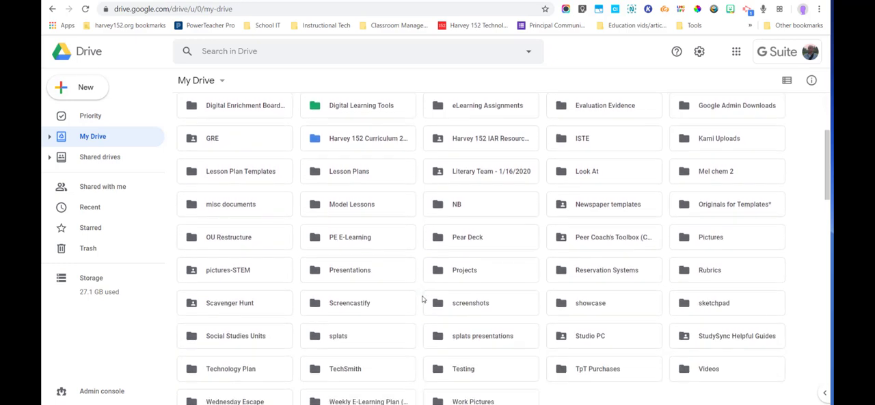
scroll(422, 298, "down", 1)
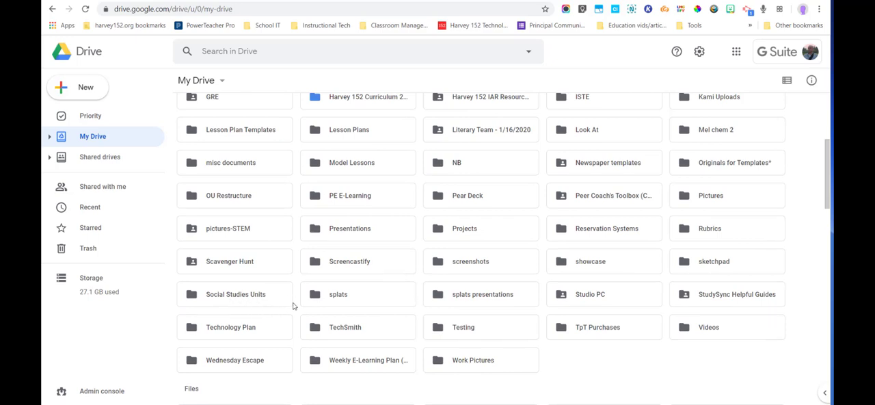
scroll(294, 304, "up", 5)
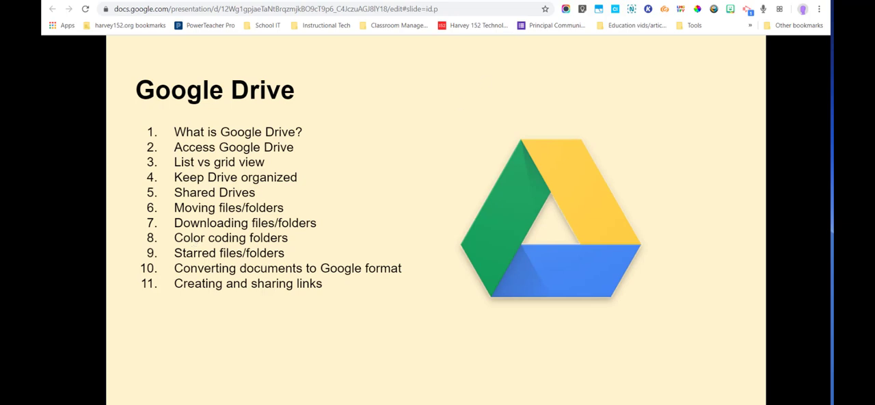
Step: Switch back to Google Drive and change the color of the Social Studies Units folder to red
key("ctrl+Tab")
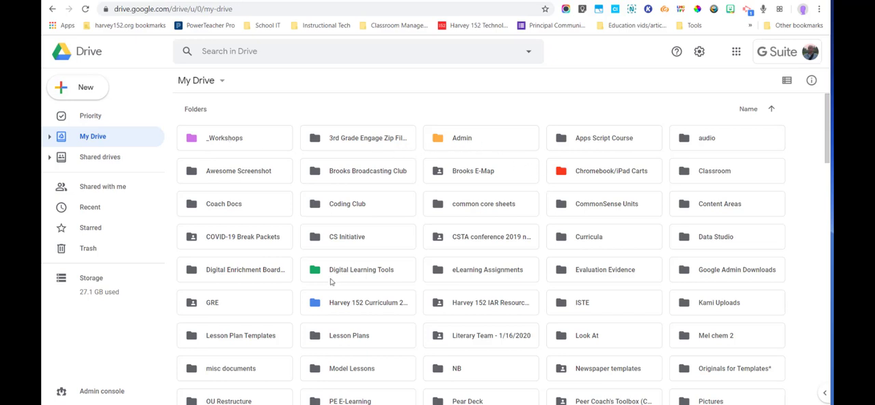
scroll(325, 308, "down", 1)
scroll(325, 309, "down", 3)
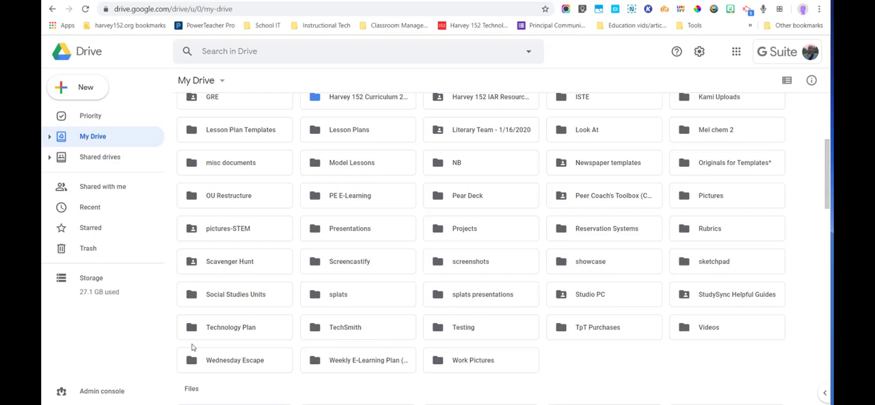
left_click(244, 298)
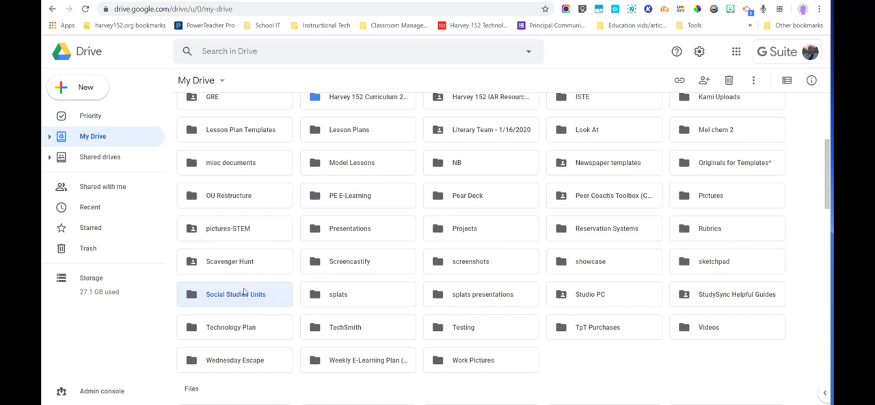
right_click(244, 293)
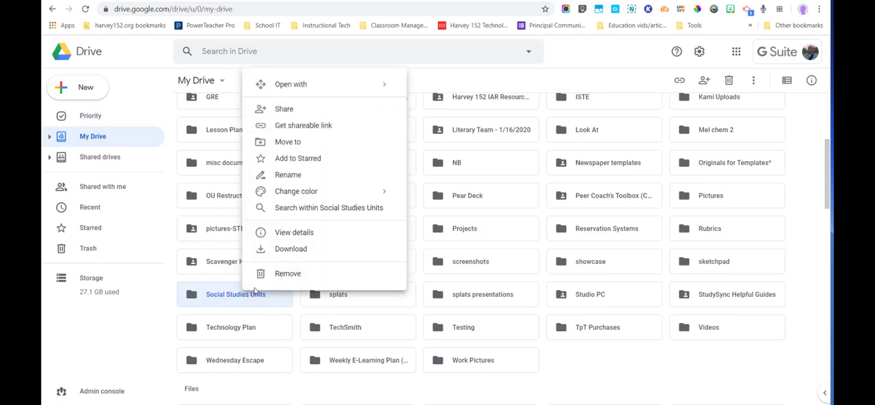
mouse_move(288, 199)
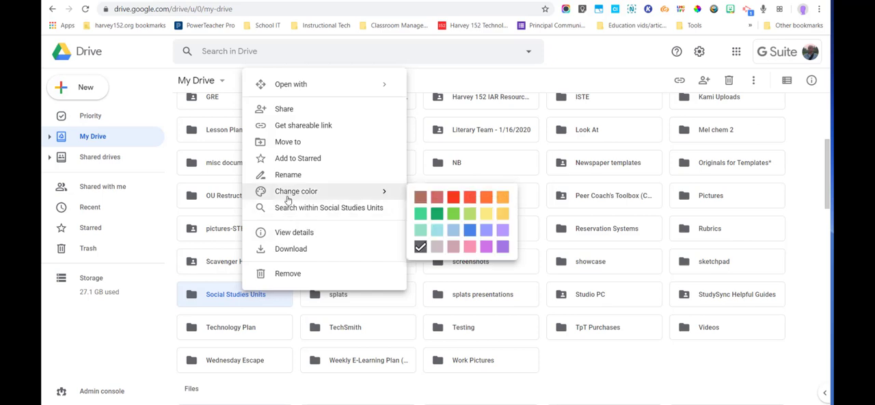
left_click(450, 197)
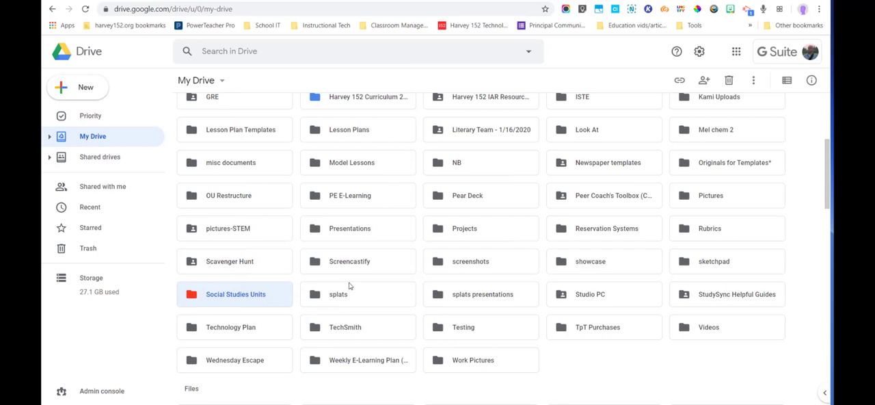
scroll(348, 285, "up", 3)
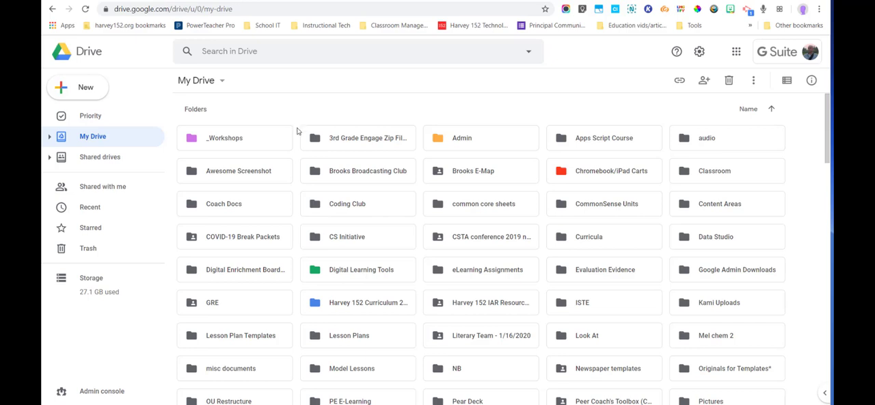
Step: Show the color choices for the Social Studies Units folder again and dismiss them without choosing one
scroll(297, 130, "down", 4)
right_click(242, 254)
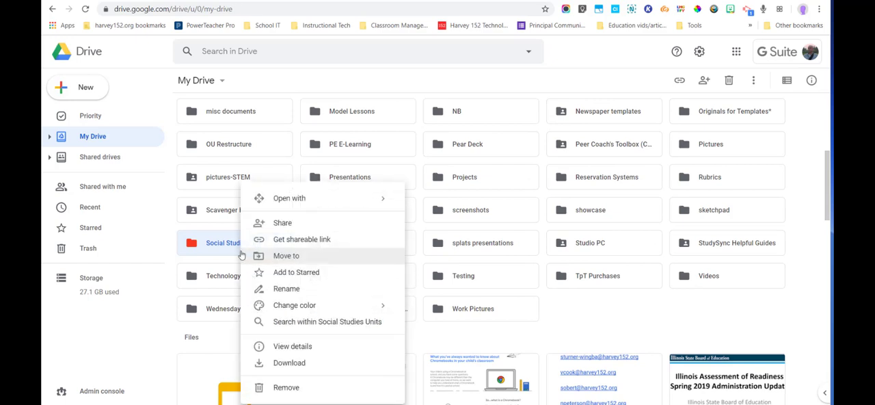
mouse_move(293, 307)
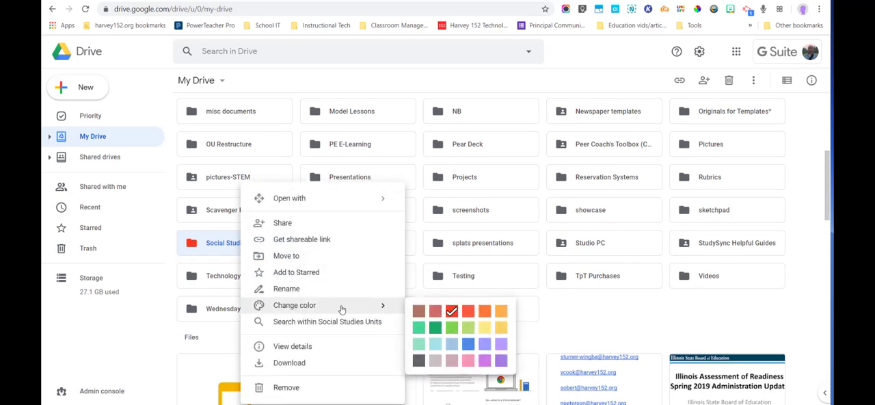
left_click(209, 298)
scroll(208, 298, "up", 4)
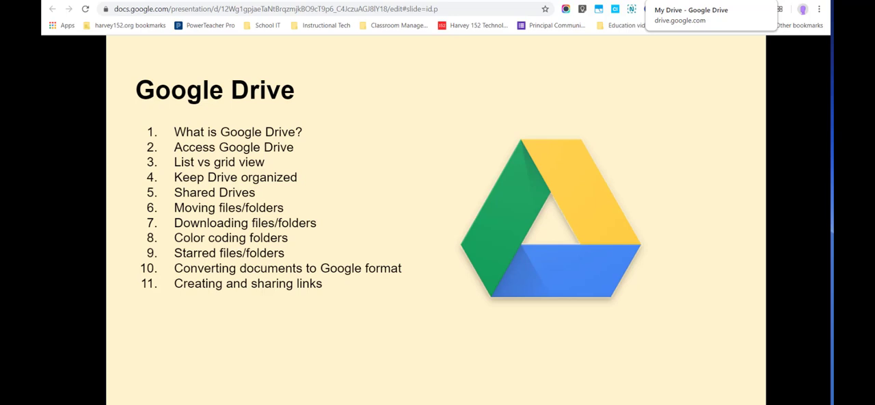
Step: Return to Google Drive, expand the list of shared drives, and review the actions available for the Social Studies Units folder
left_click(690, 1)
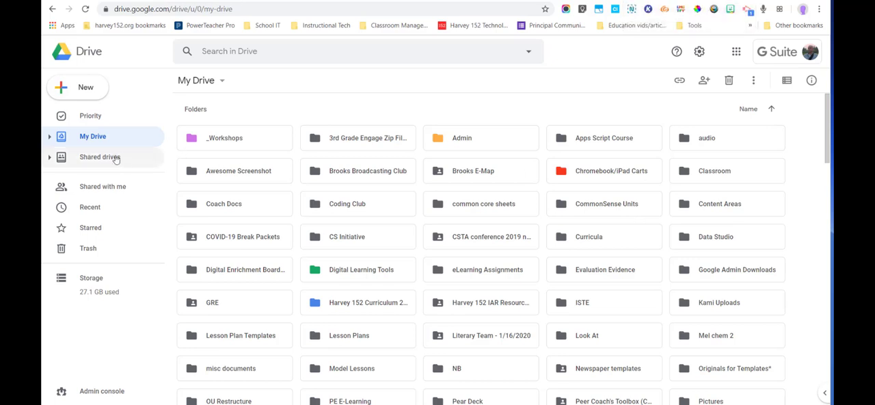
left_click(50, 158)
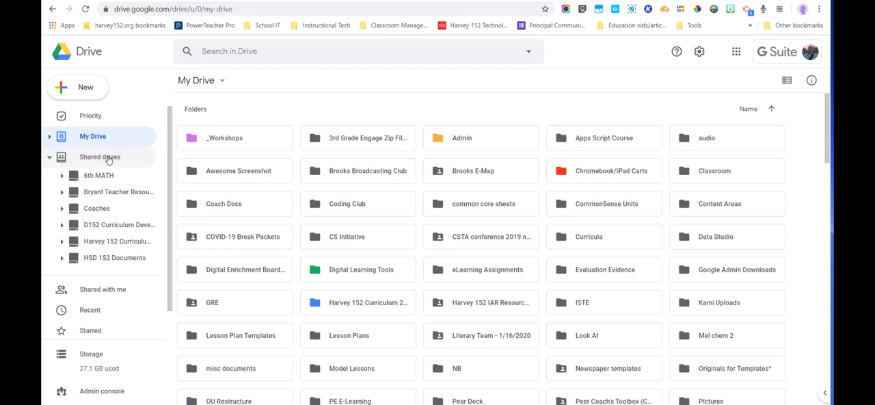
scroll(371, 252, "down", 3)
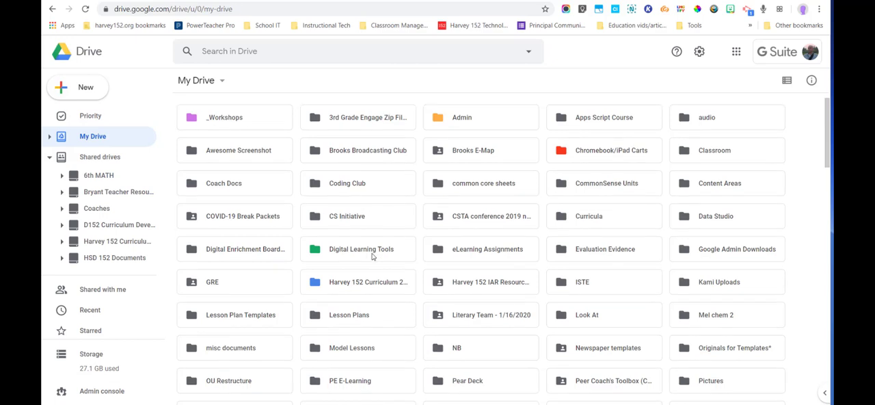
left_click(260, 298)
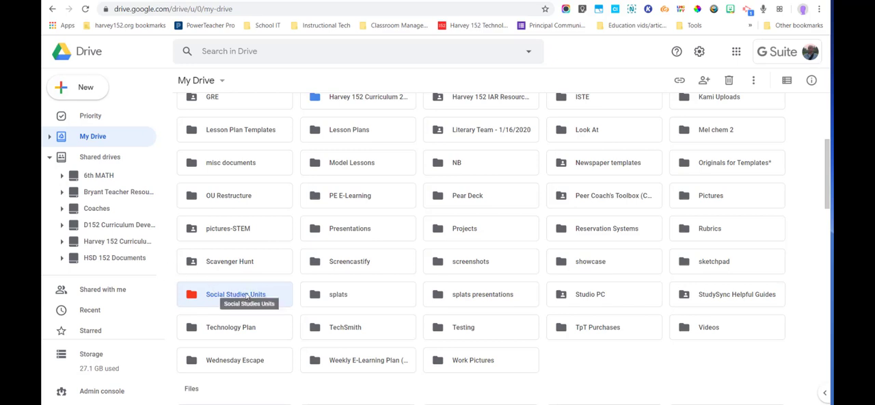
right_click(242, 295)
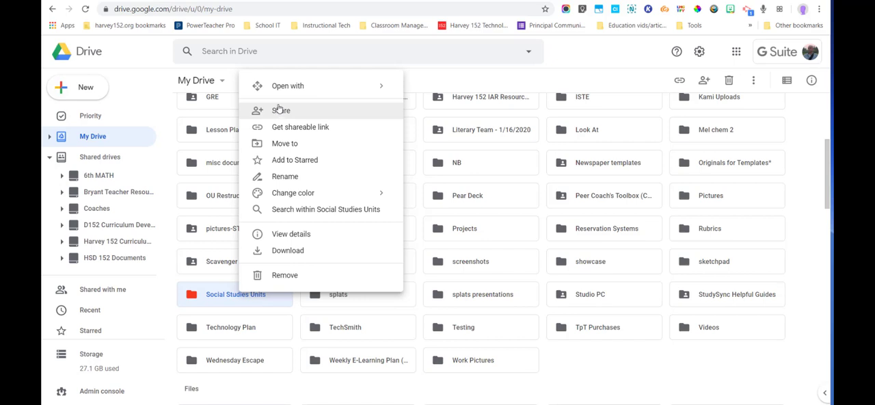
left_click(221, 298)
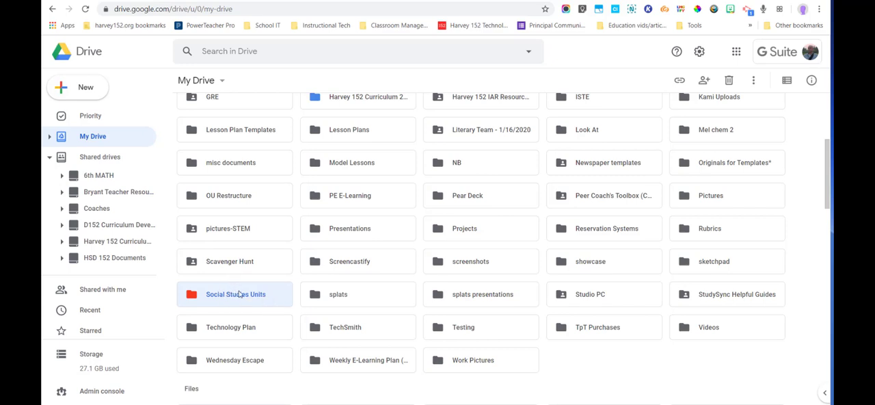
Step: Collapse the shared drives list, show it once more, and collapse it again
left_click(50, 159)
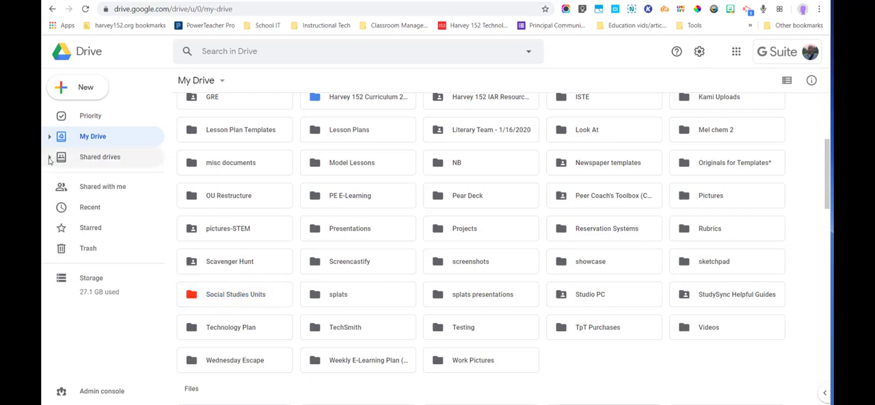
left_click(49, 159)
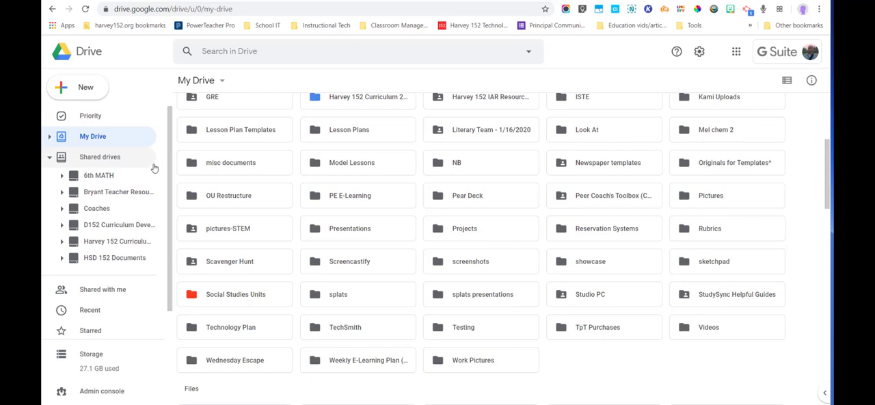
left_click(51, 157)
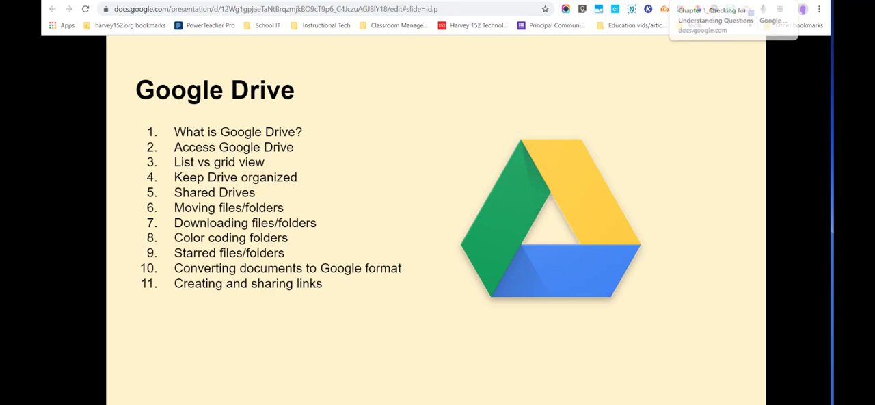
Step: Switch from the presentation back to the My Drive folders in Google Drive
left_click(707, 1)
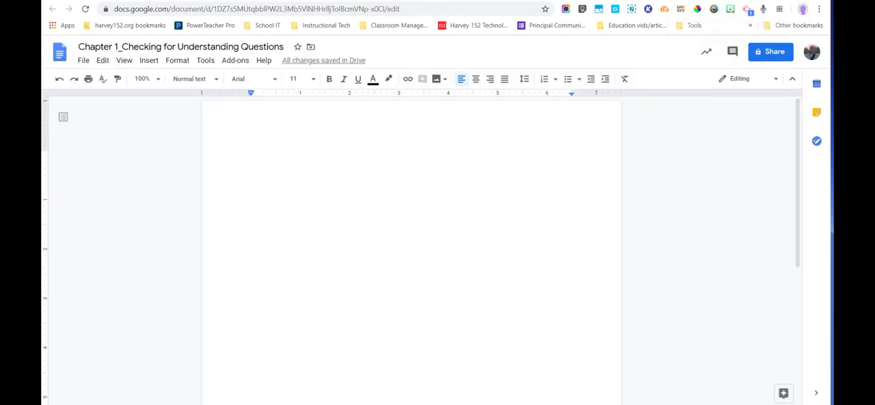
left_click(671, 1)
left_click(635, 1)
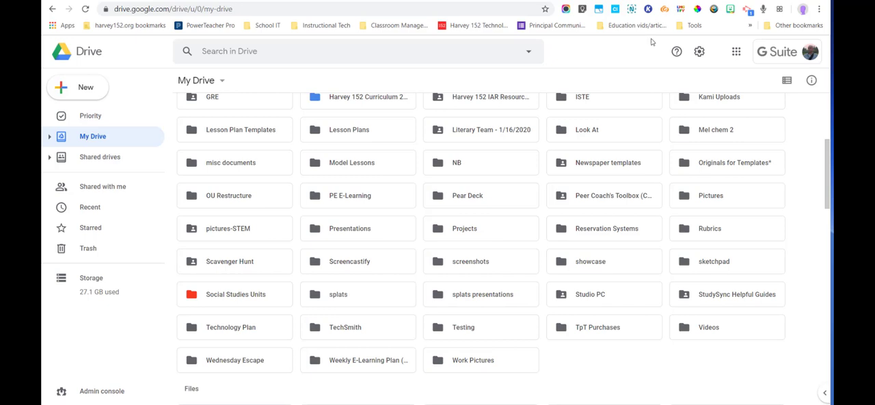
Step: Move the __00 presentation from My Drive into the 13 Colonies Unit folder inside Social Studies Units
scroll(571, 255, "down", 3)
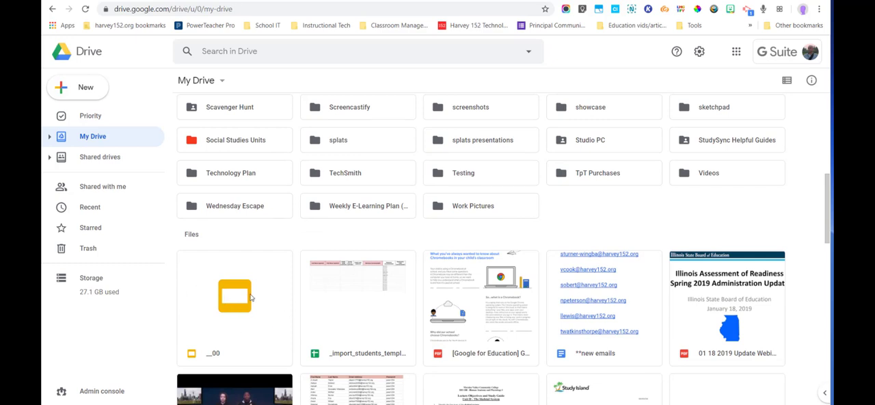
left_click_drag(268, 268, 263, 267)
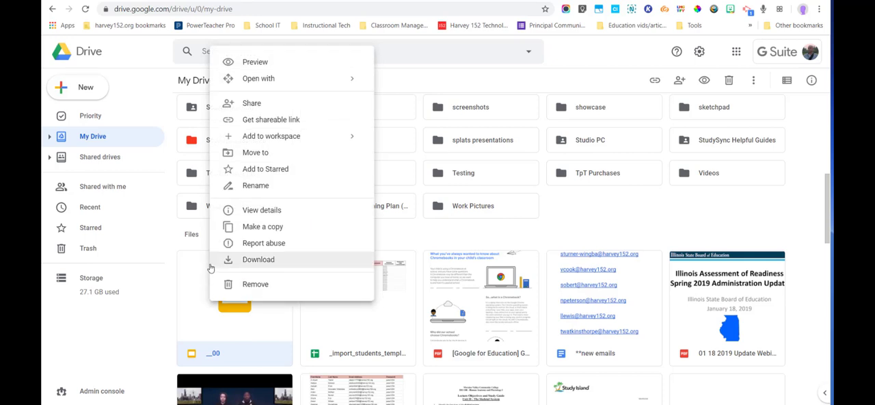
left_click(244, 153)
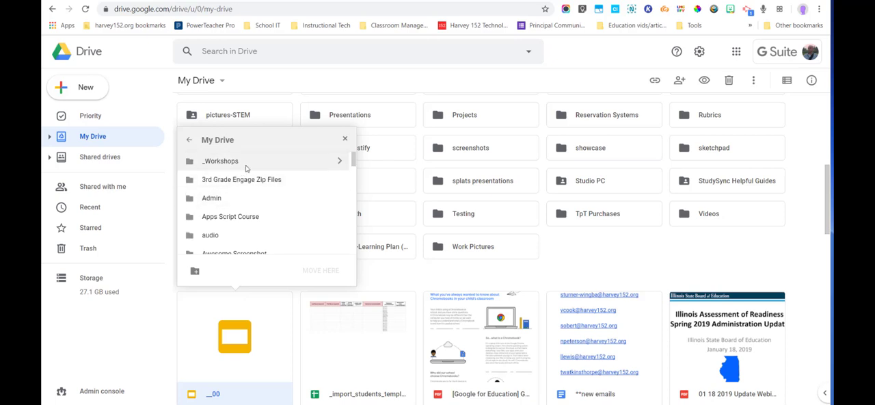
scroll(249, 167, "down", 5)
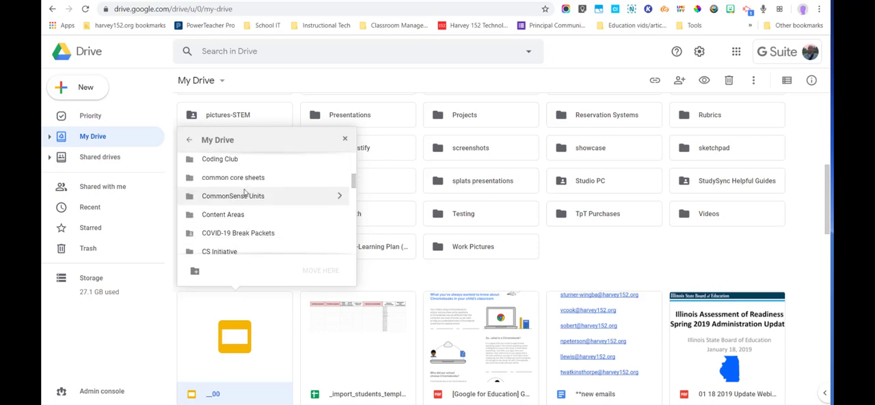
scroll(244, 193, "down", 8)
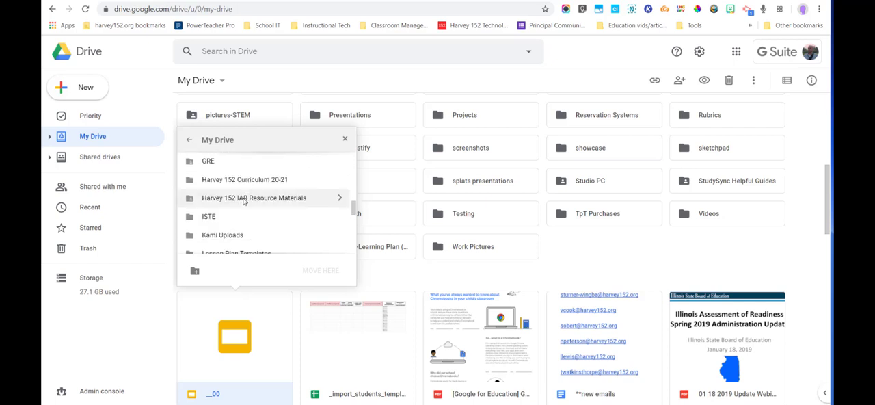
scroll(244, 193, "down", 10)
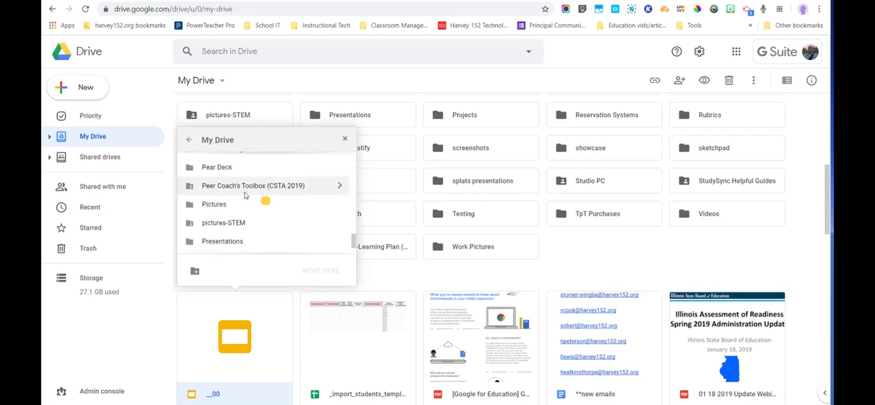
scroll(245, 198, "down", 5)
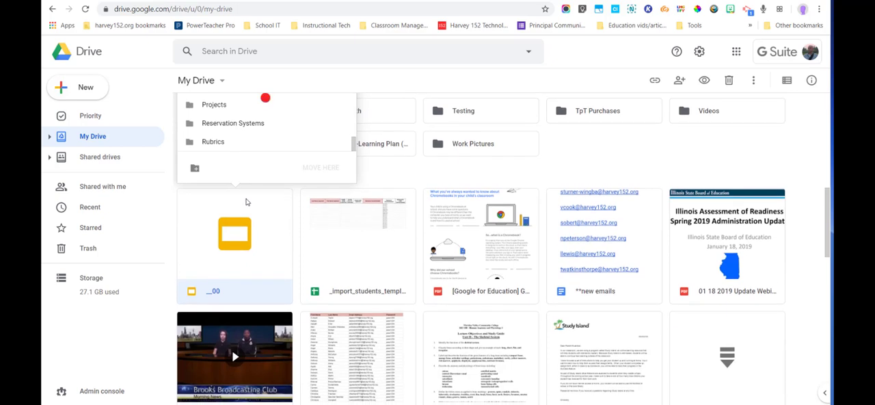
scroll(417, 173, "up", 1)
scroll(267, 159, "down", 3)
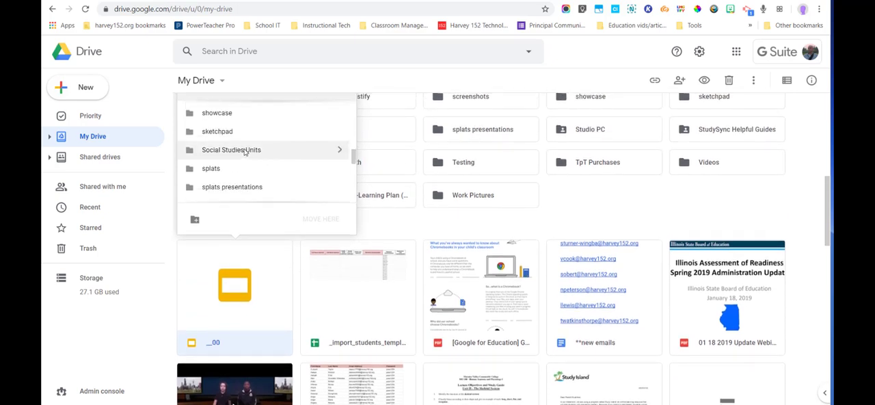
left_click(245, 150)
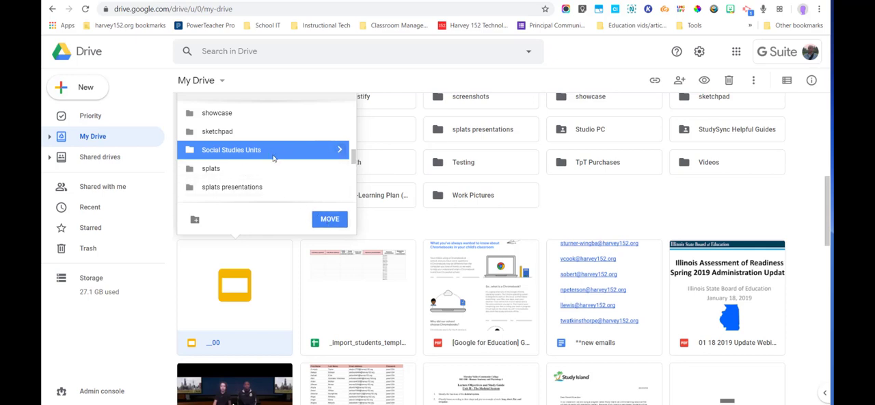
left_click(340, 151)
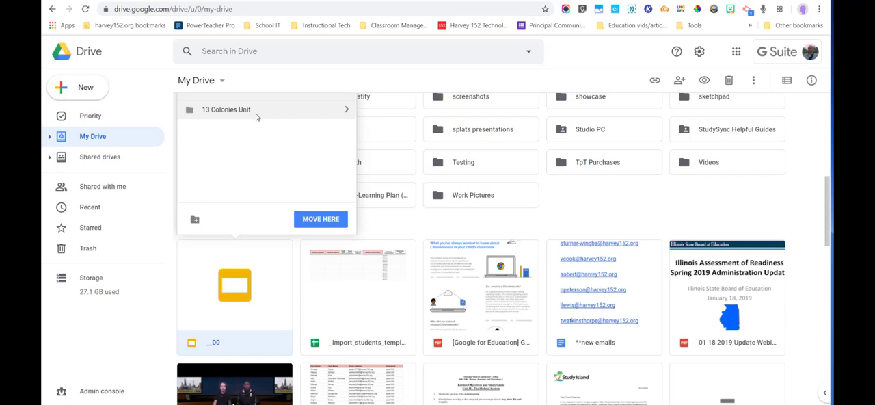
left_click(346, 109)
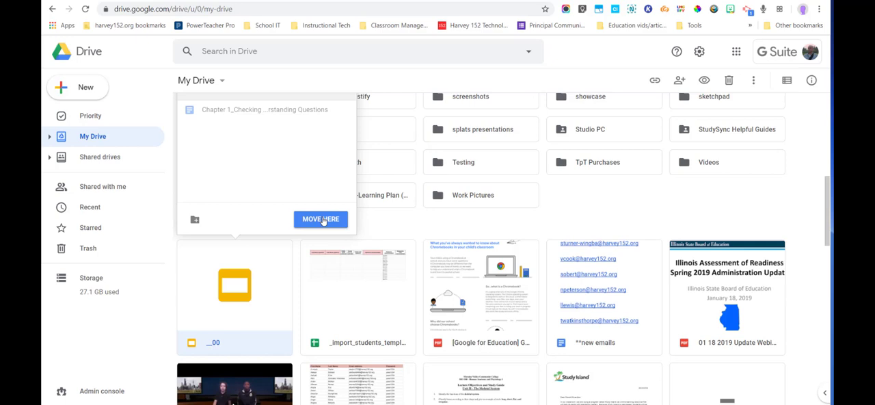
left_click(322, 220)
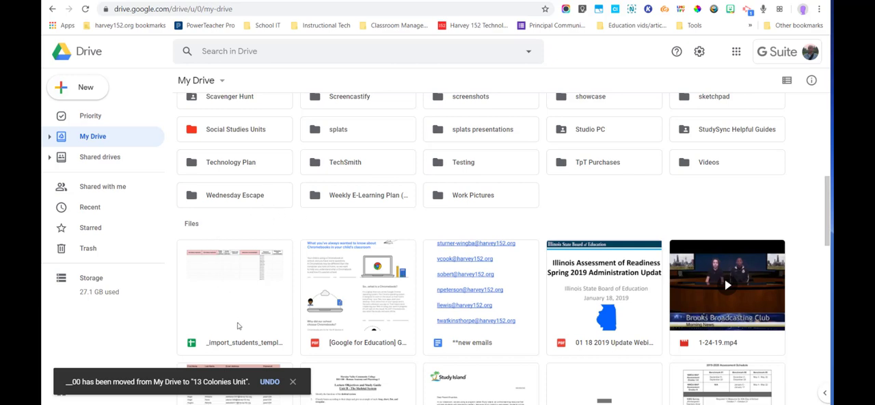
Step: Move the _import_students_template_ spreadsheet into the Social Studies Units folder, and open that folder's 13 Colonies Unit subfolder
left_click(240, 330)
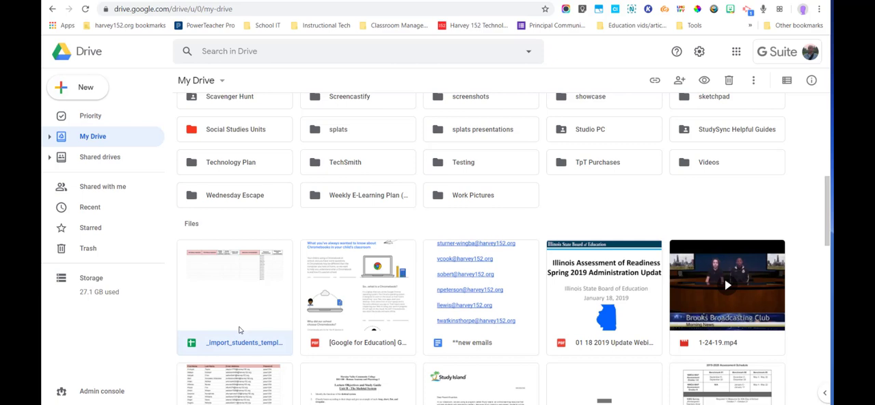
left_click_drag(240, 330, 194, 151)
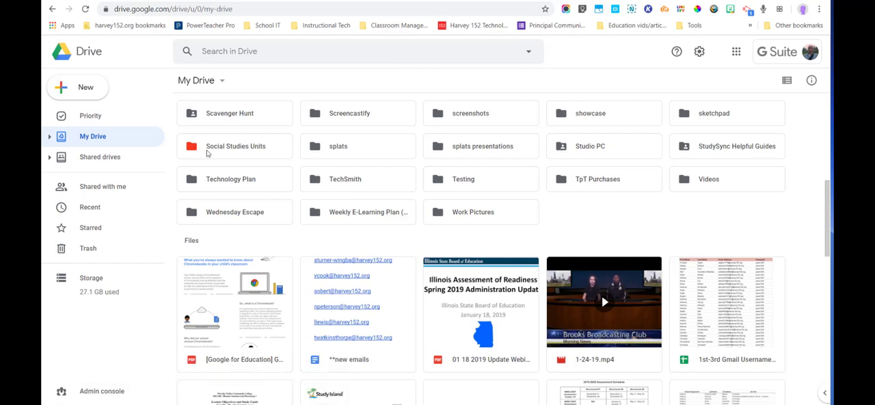
double_click(211, 152)
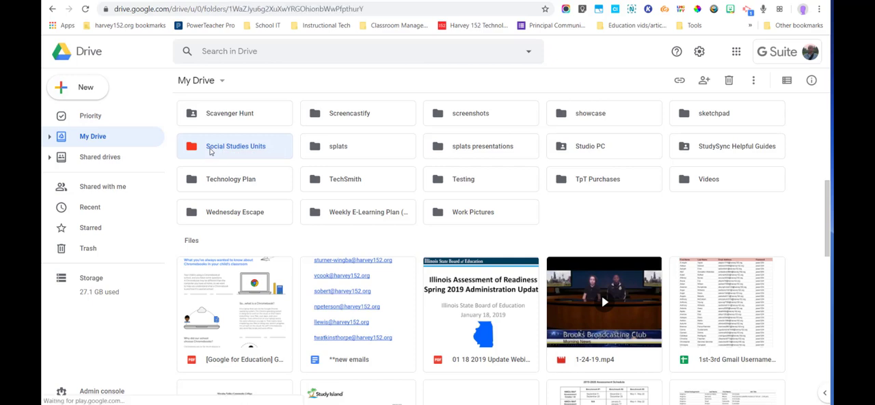
double_click(210, 151)
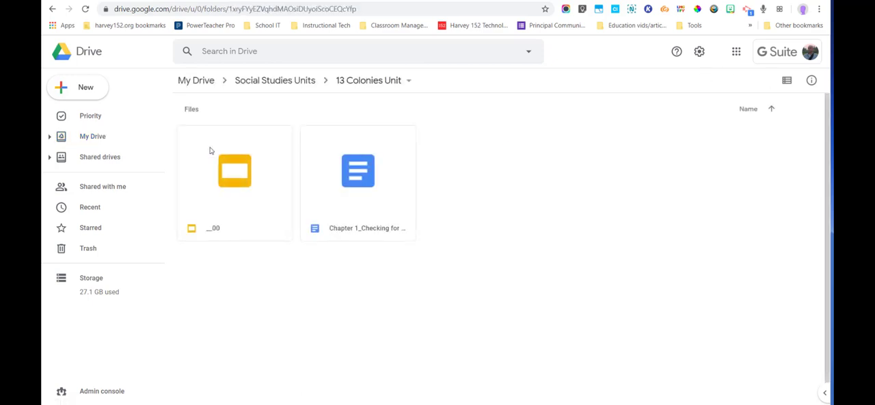
Step: Show the move destinations for the __00 presentation and go up from 13 Colonies Unit through Social Studies Units to My Drive
left_click(230, 200)
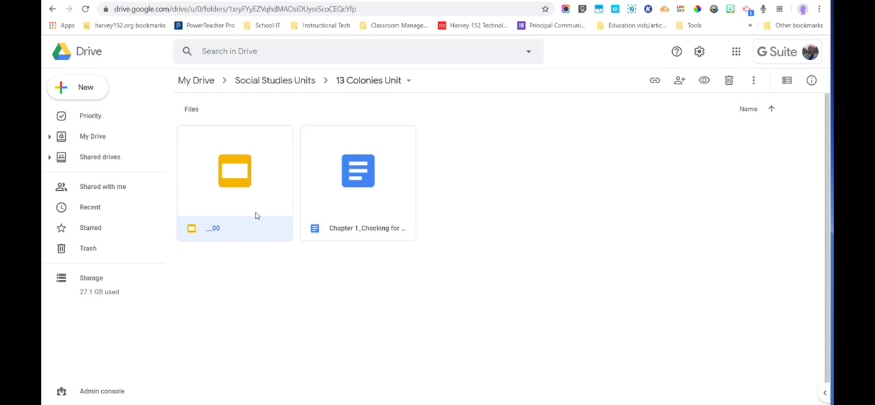
left_click_drag(257, 215, 197, 214)
right_click(203, 173)
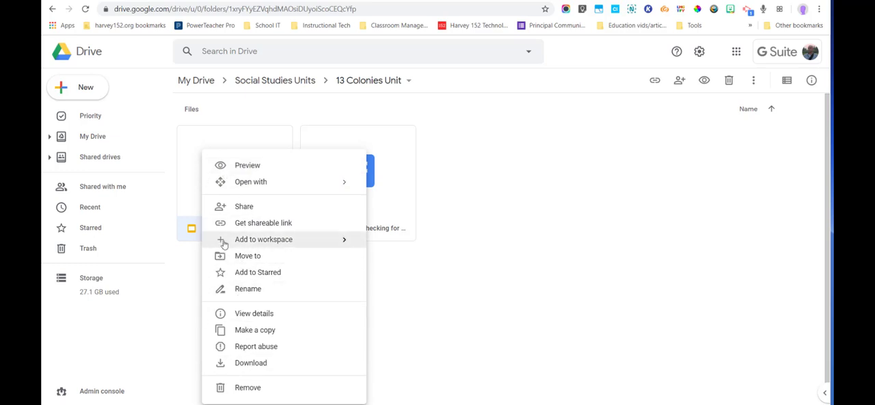
left_click(247, 256)
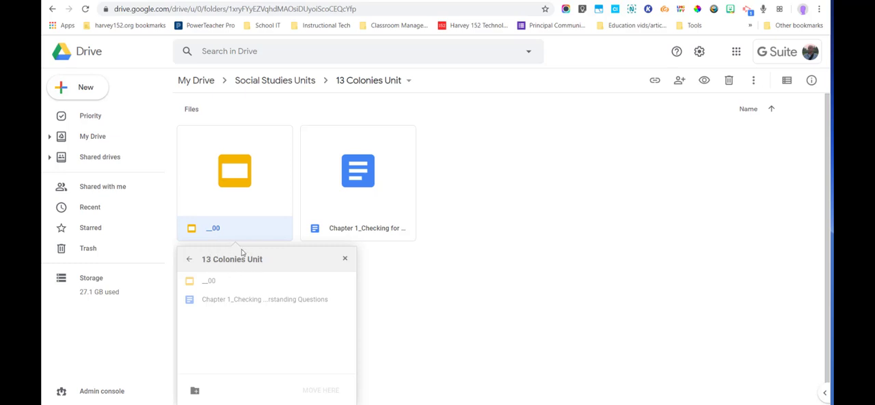
left_click(190, 261)
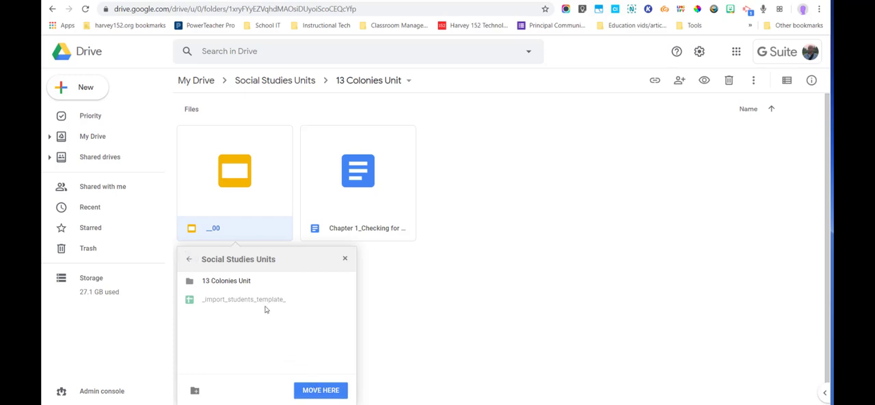
left_click(192, 261)
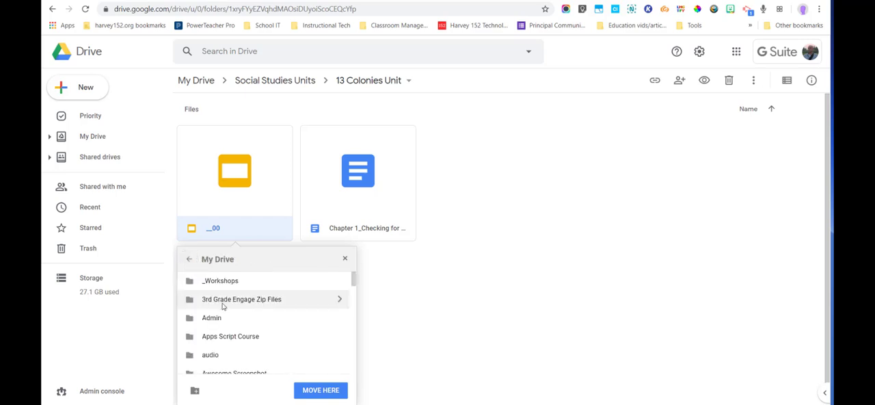
Step: Look inside the Content Areas folder as a possible move destination and return to the My Drive list
scroll(222, 311, "down", 5)
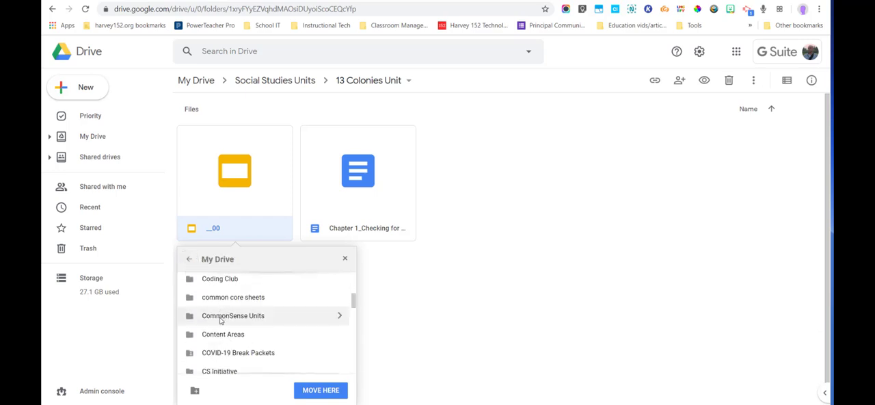
scroll(221, 321, "down", 3)
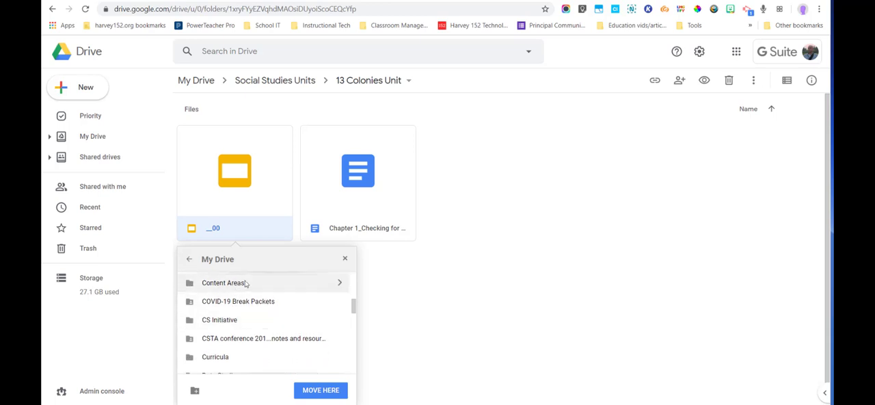
left_click(335, 287)
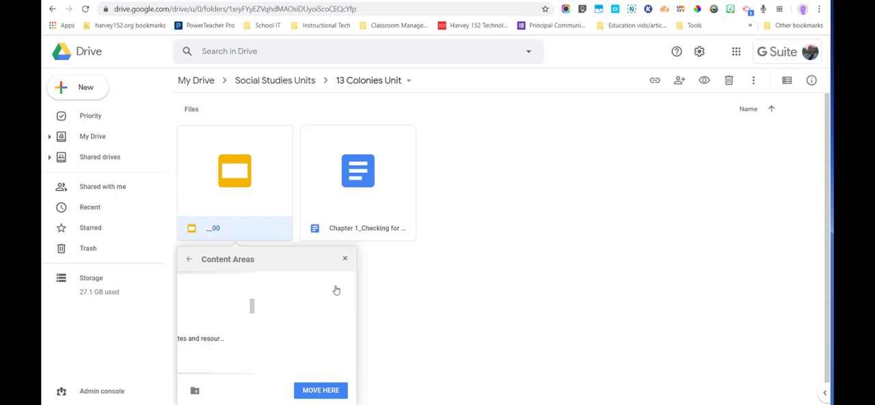
left_click(189, 262)
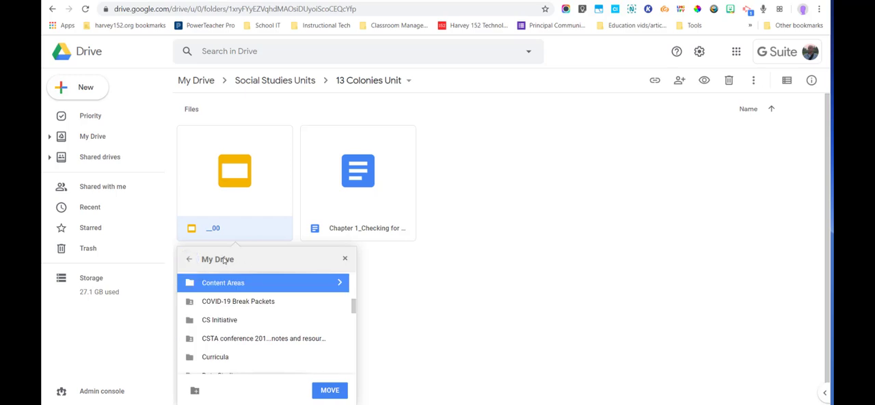
Step: Browse the Curricula folder and its 152 Math Committee subfolder as move destinations, returning to the My Drive list without moving the file
scroll(226, 305, "down", 2)
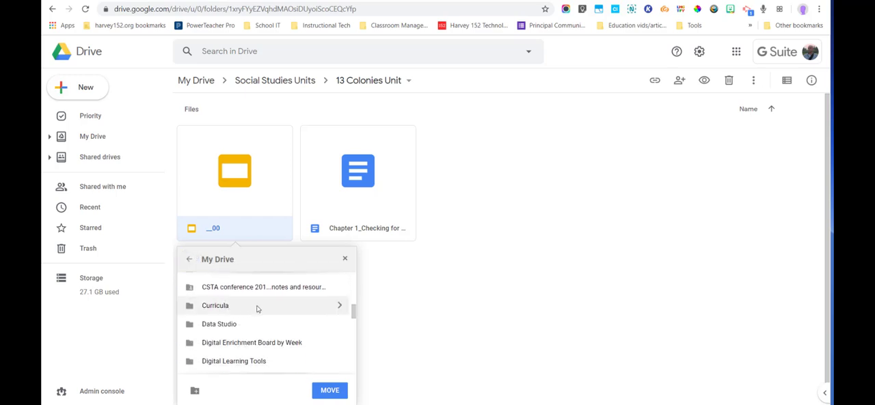
left_click(339, 306)
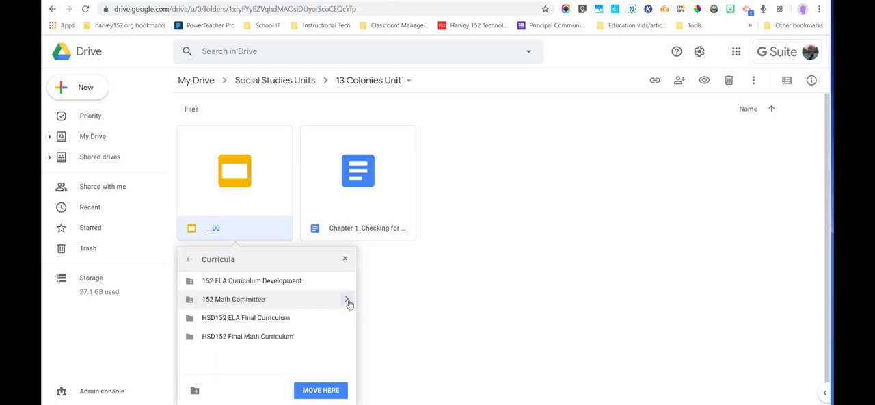
left_click(347, 301)
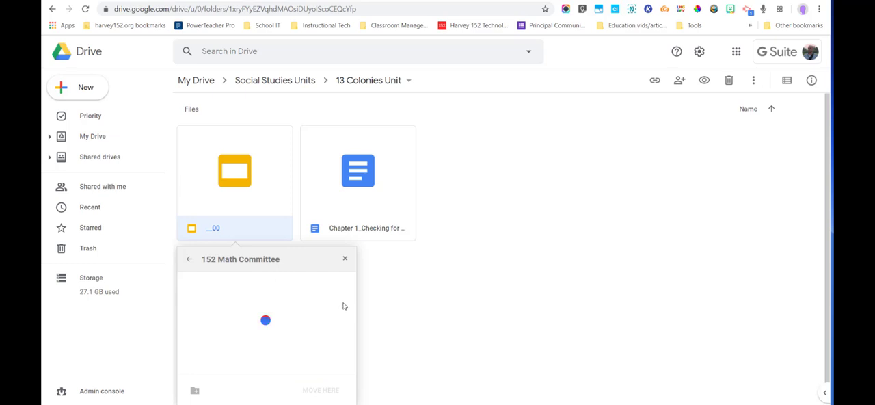
left_click(191, 259)
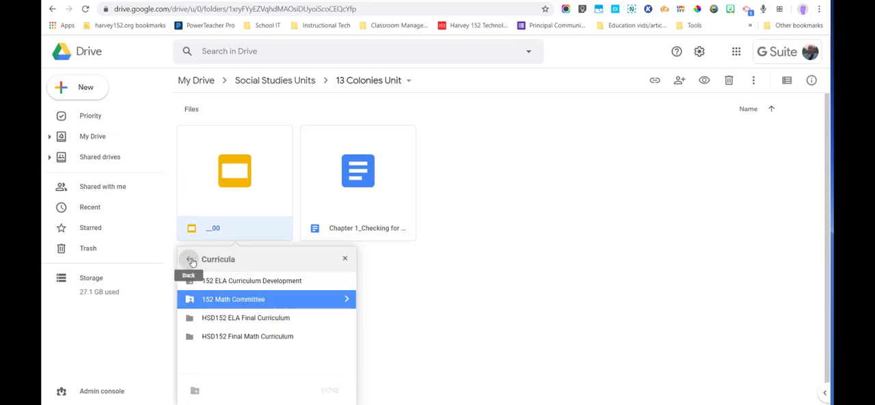
left_click(190, 260)
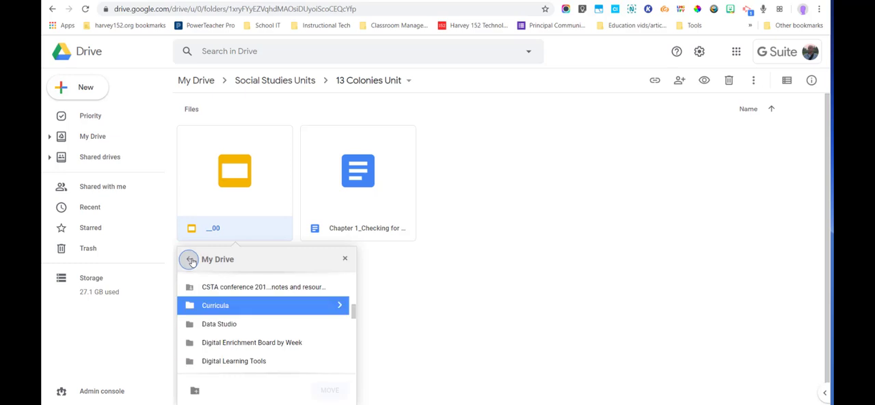
left_click(339, 305)
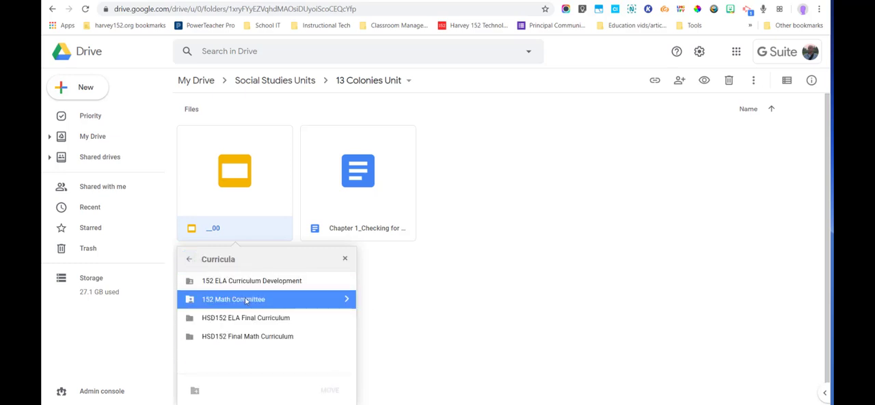
left_click(189, 262)
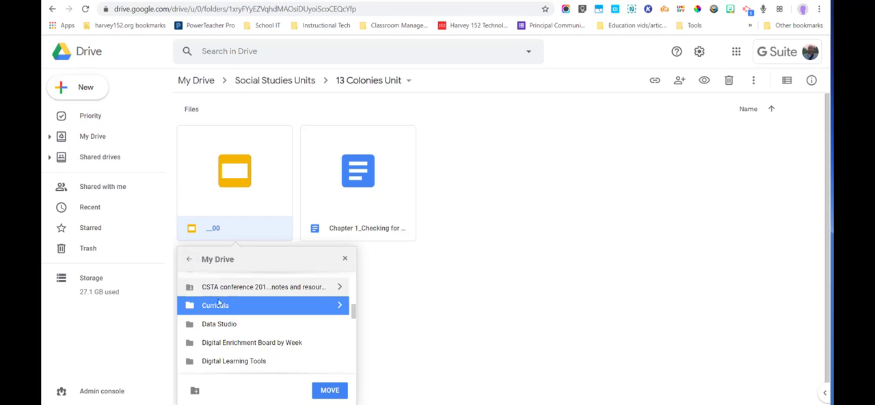
scroll(212, 307, "down", 2)
scroll(239, 314, "up", 2)
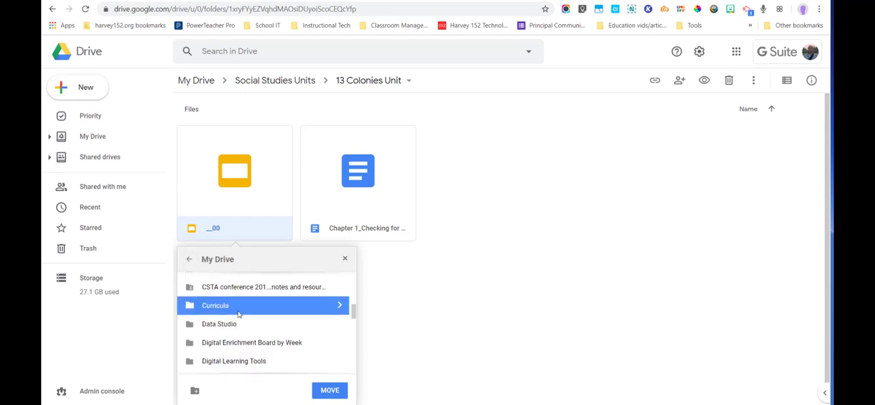
Step: Dismiss the list of move destinations, move the __00 presentation from 13 Colonies Unit up into Social Studies Units, and open that folder
left_click(345, 260)
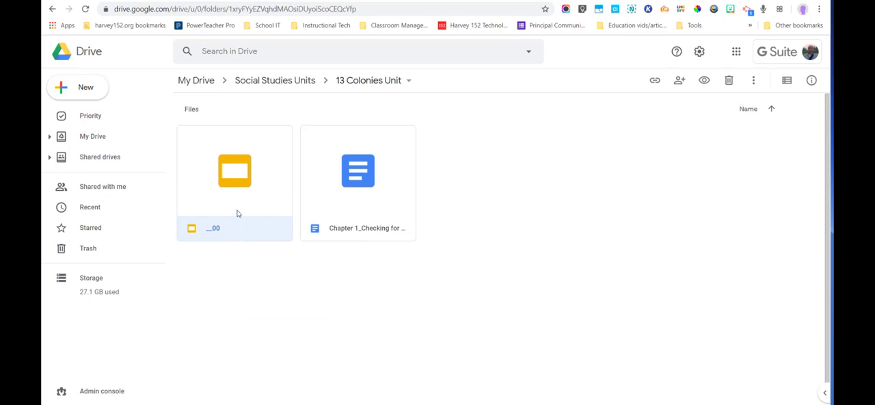
left_click_drag(238, 214, 258, 82)
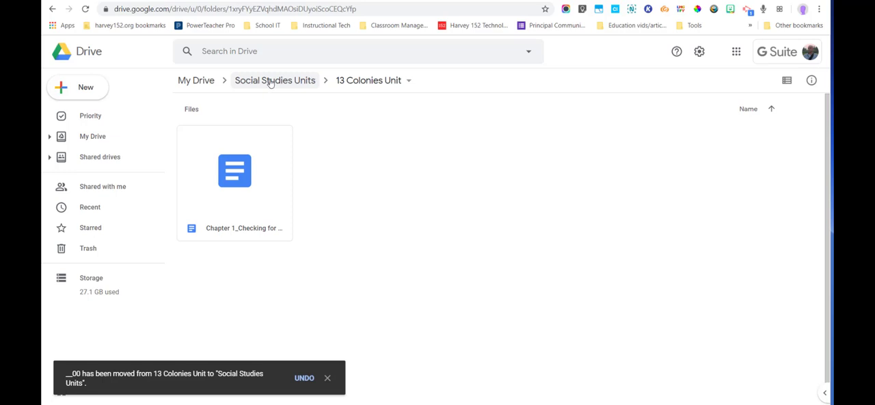
left_click(271, 83)
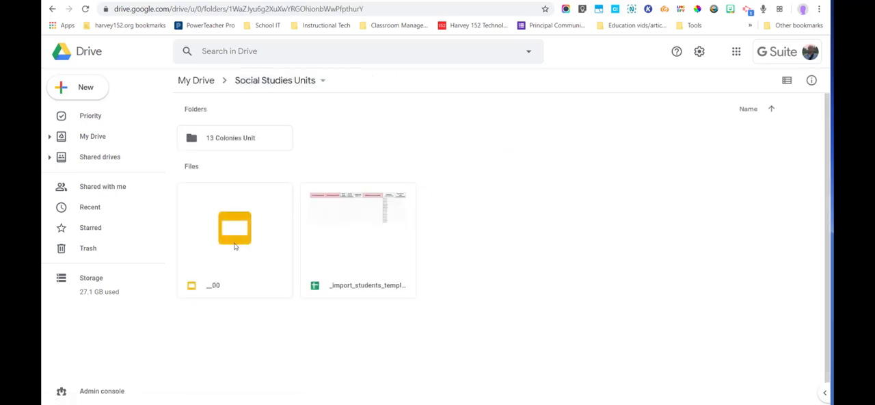
Step: Move the __00 presentation from Social Studies Units into My Drive, and locate it among the My Drive files
left_click_drag(264, 275, 196, 84)
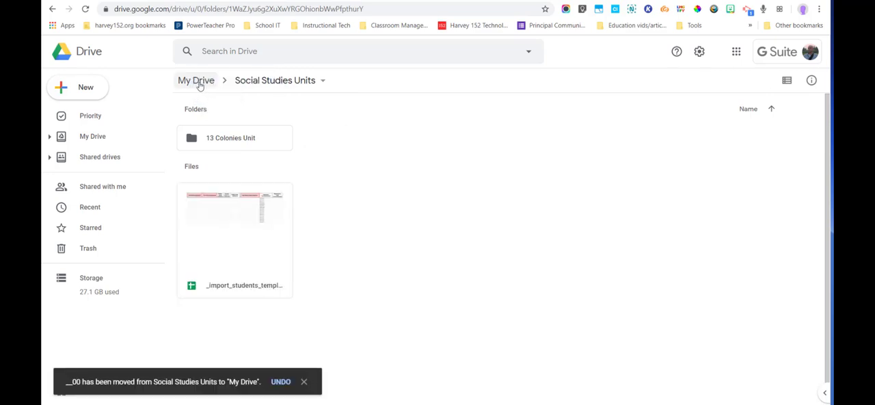
left_click(196, 84)
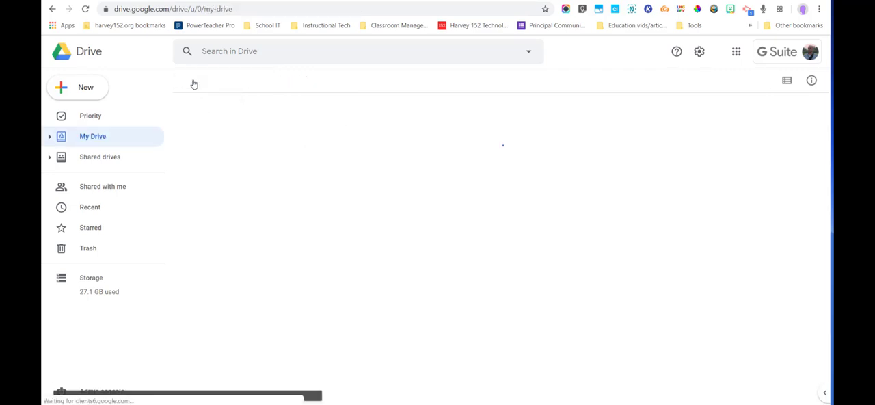
scroll(201, 214, "down", 1)
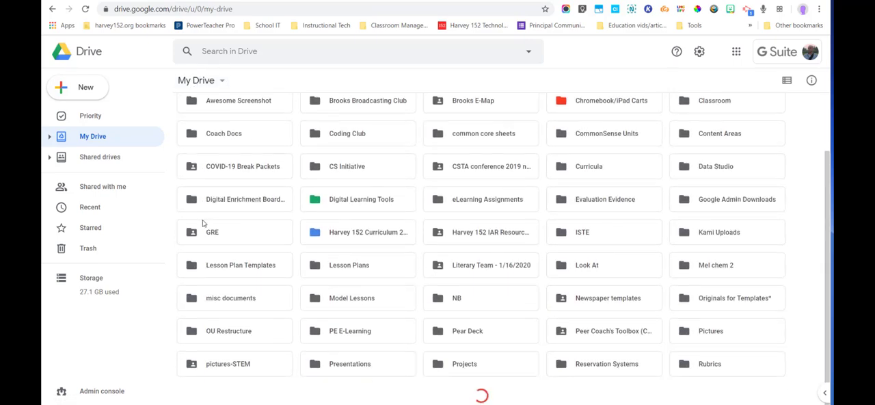
scroll(220, 250, "down", 1)
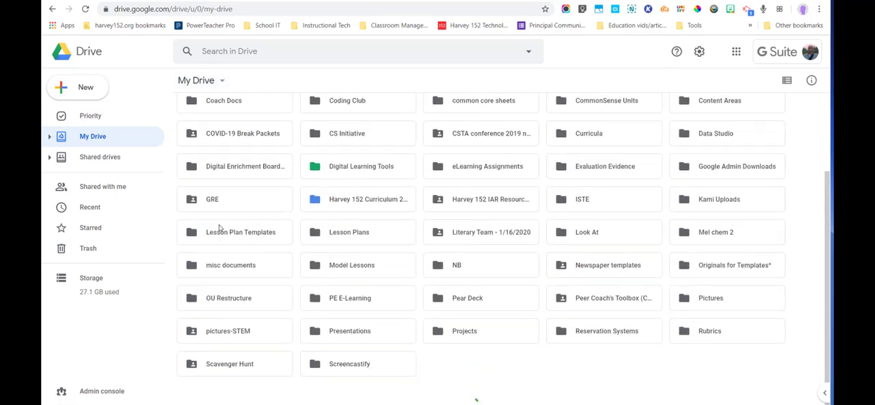
scroll(221, 249, "down", 3)
scroll(220, 248, "down", 2)
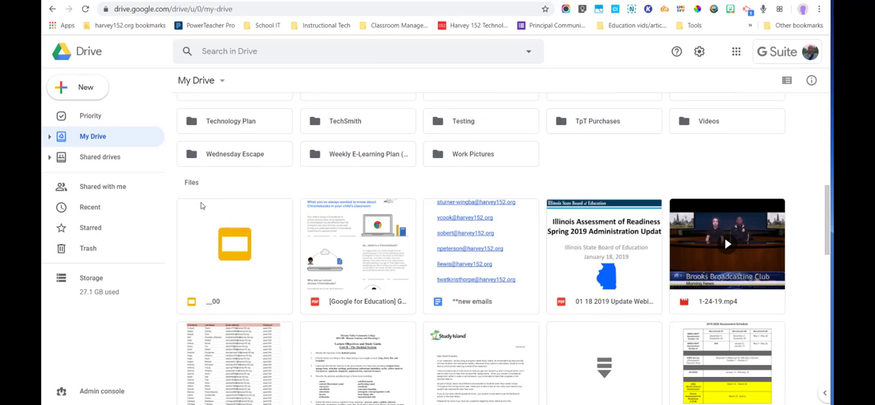
Step: Show the move destinations for the Awesome Screenshot folder and close them without moving the folder
scroll(276, 272, "up", 10)
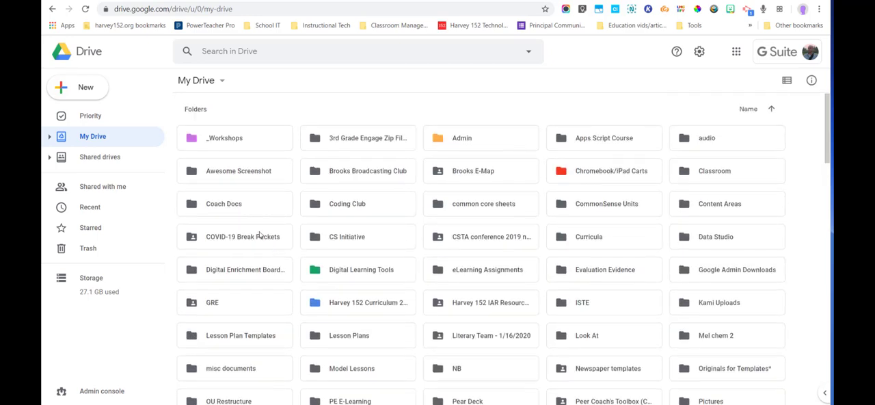
left_click(251, 176)
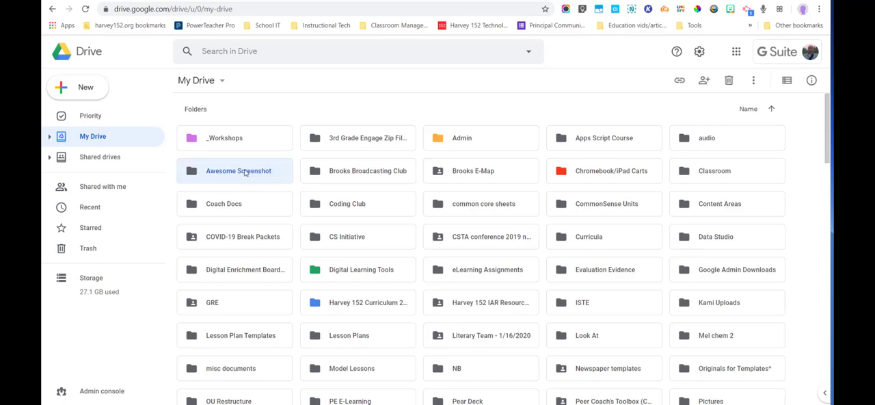
right_click(245, 174)
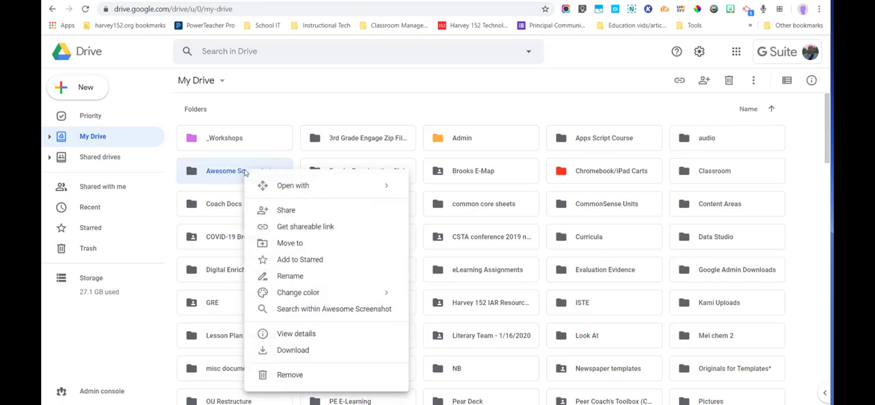
left_click(260, 244)
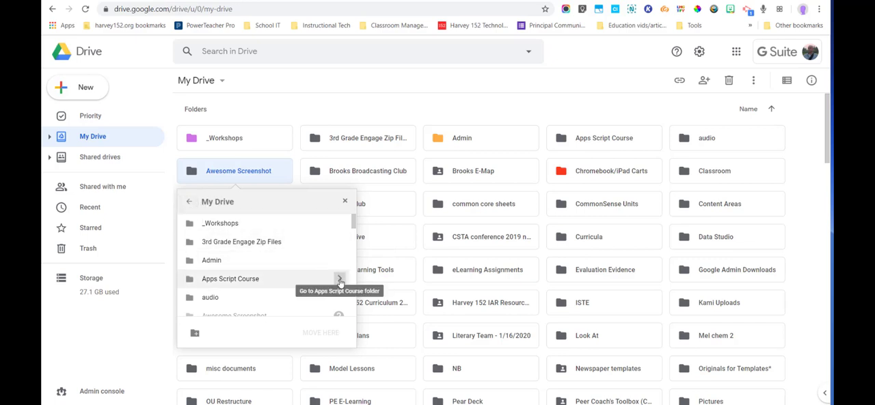
left_click(345, 200)
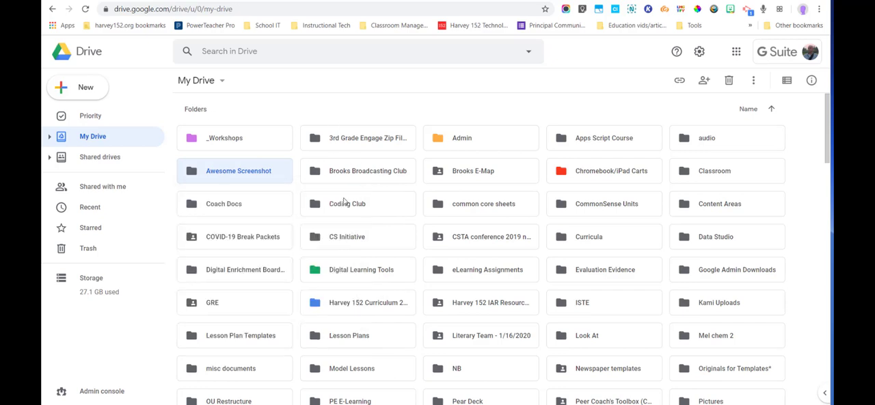
left_click(332, 241)
left_click_drag(331, 241, 310, 229)
scroll(319, 249, "down", 5)
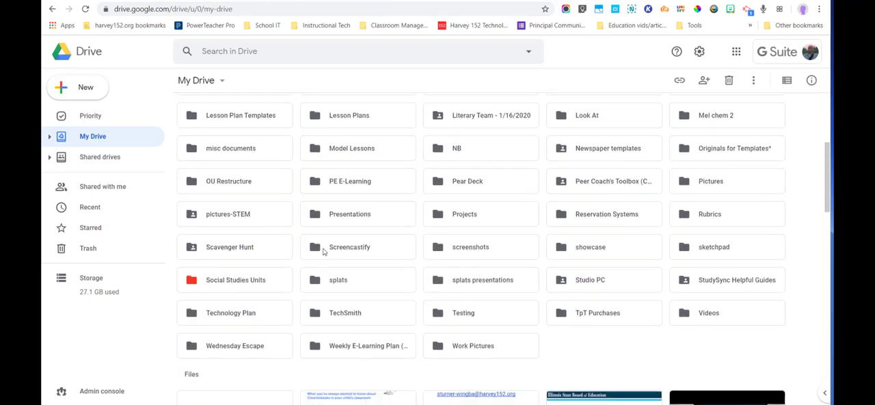
left_click_drag(374, 335, 312, 324)
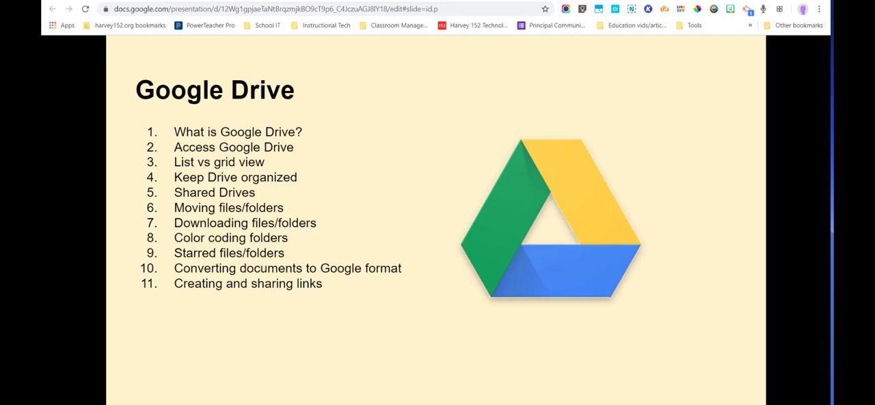
Step: Return from the Google Drive topics slide to My Drive and show the options for creating folders and uploading files in an empty area
left_click(684, 1)
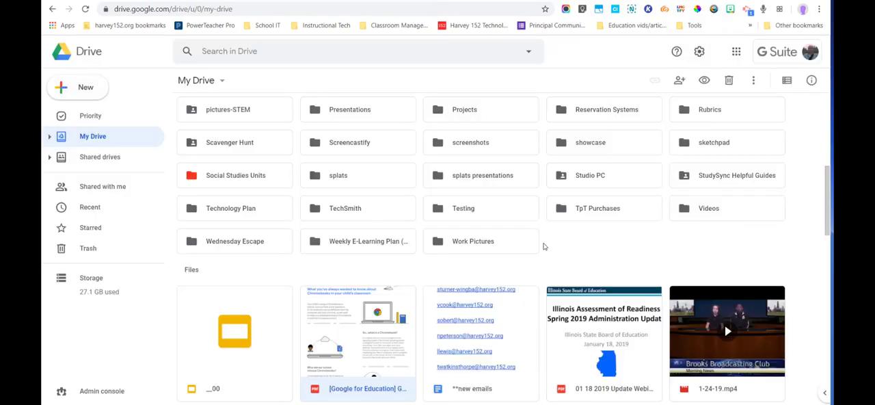
scroll(547, 249, "up", 3)
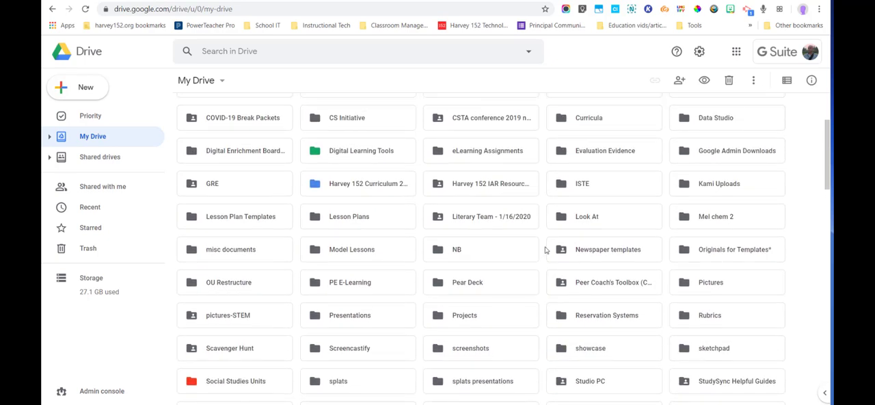
scroll(546, 250, "up", 2)
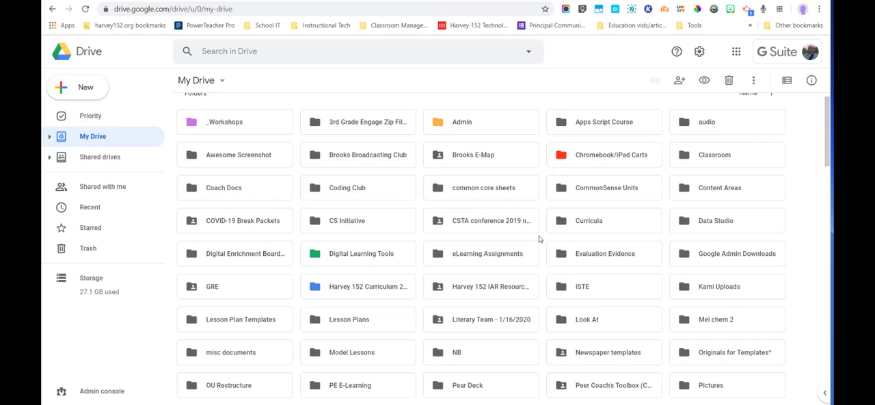
scroll(494, 231, "down", 5)
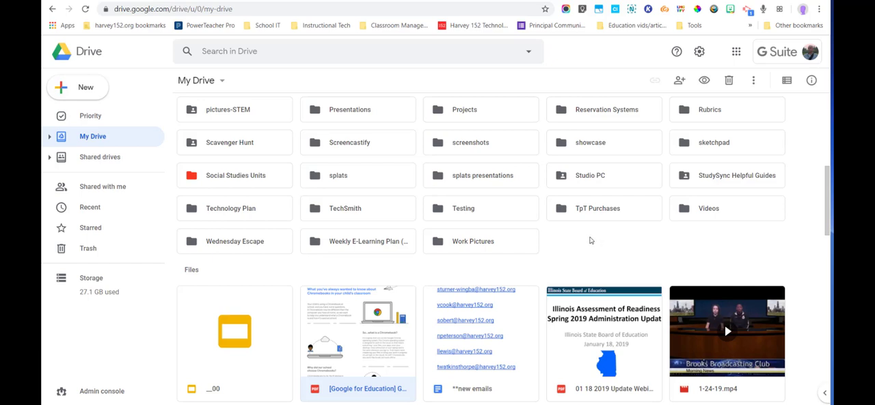
right_click(590, 239)
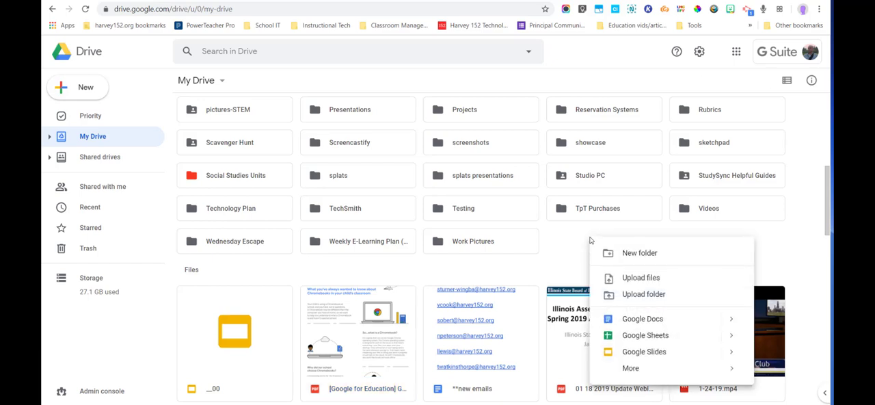
right_click(560, 242)
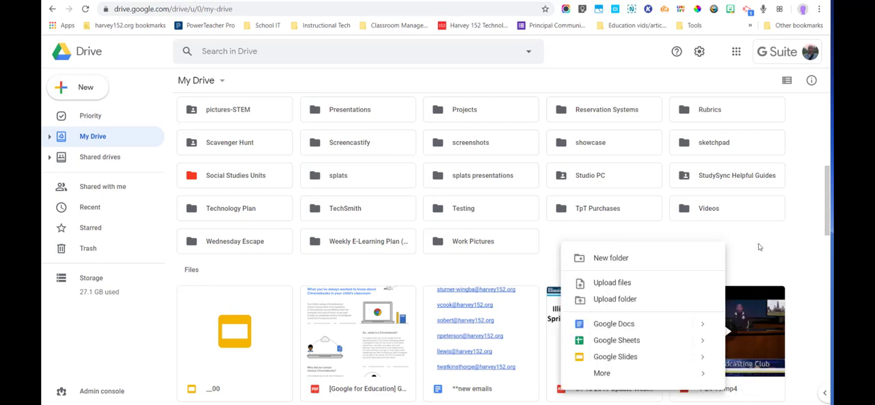
right_click(590, 234)
right_click(659, 236)
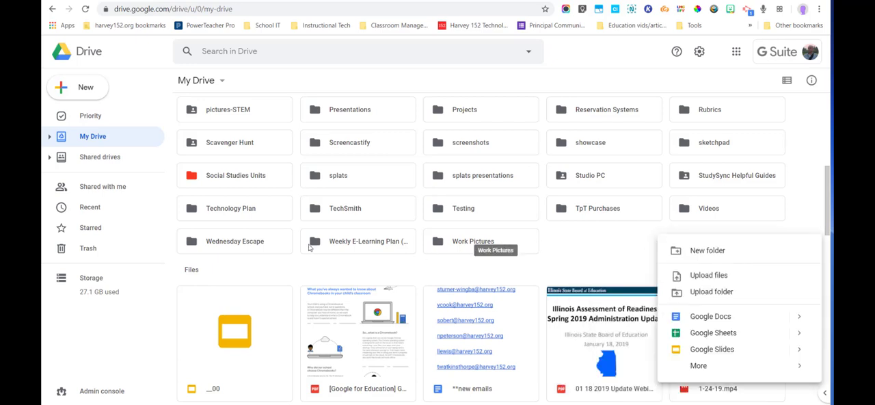
Step: Download the __00 presentation from My Drive, and show its file options once more before dismissing them
scroll(309, 248, "down", 1)
left_click(209, 259)
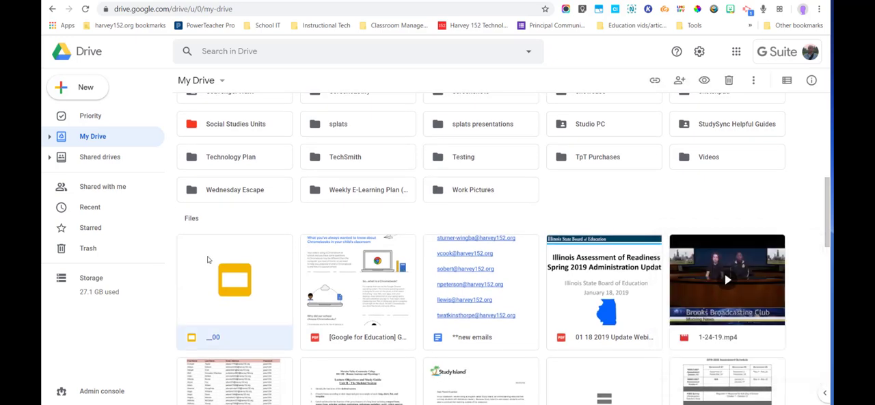
right_click(208, 259)
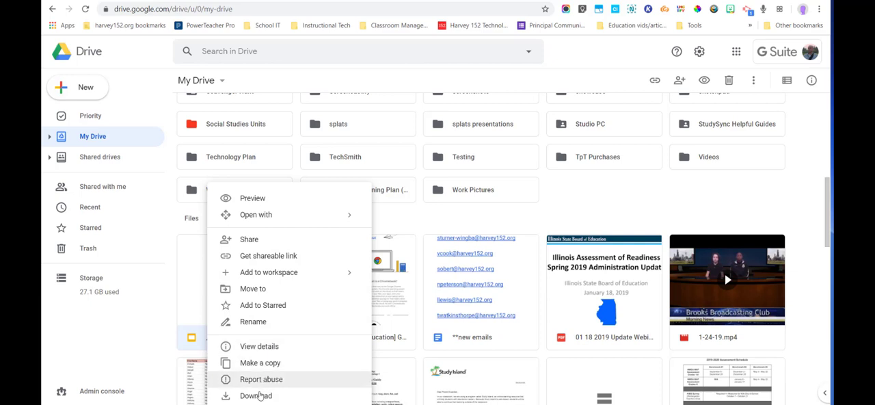
left_click(251, 397)
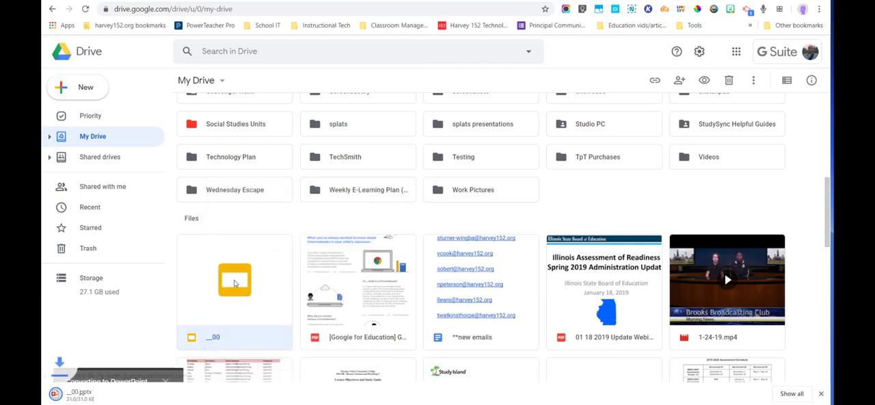
right_click(250, 277)
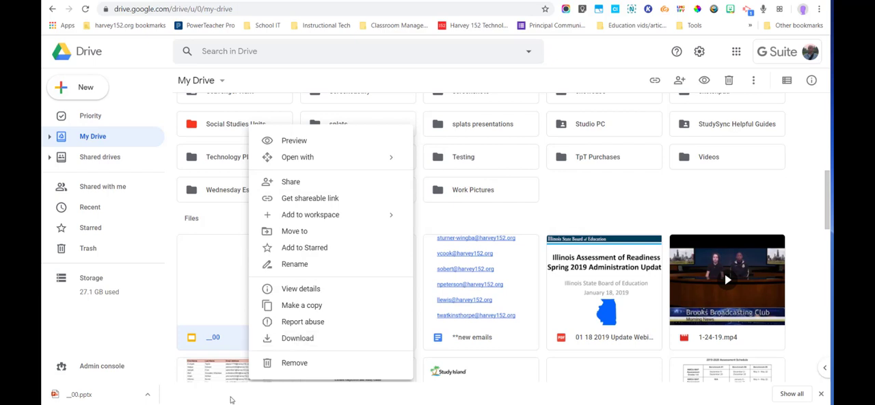
left_click(599, 207)
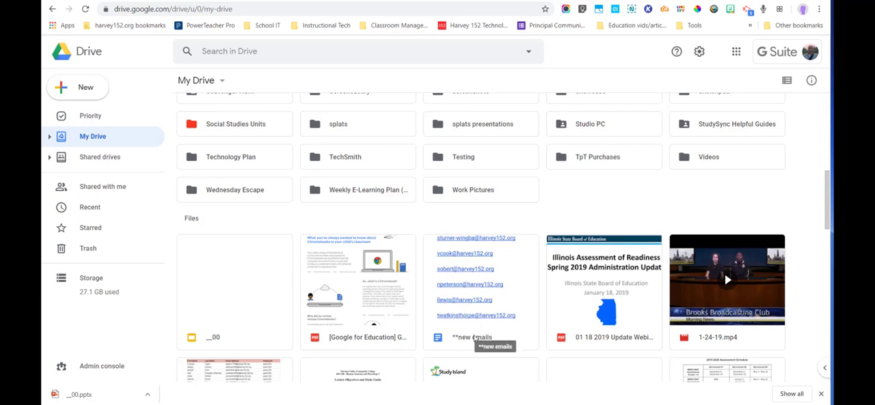
Step: Download the **new emails document and the 01 18 2019 Update PDF from My Drive
right_click(474, 337)
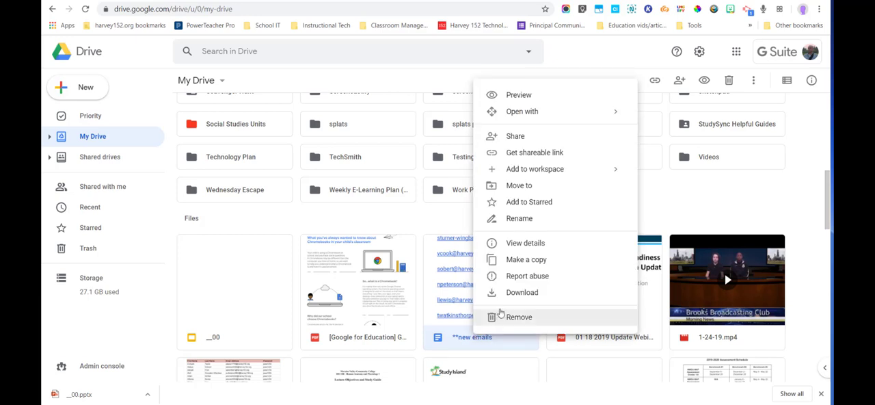
left_click(519, 295)
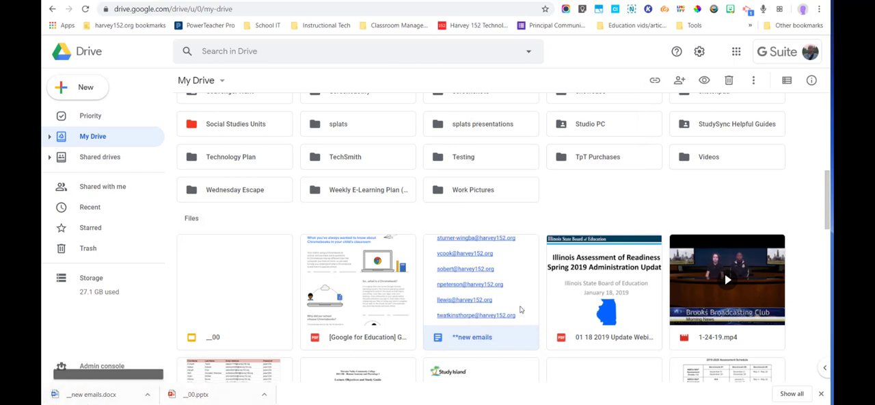
right_click(619, 339)
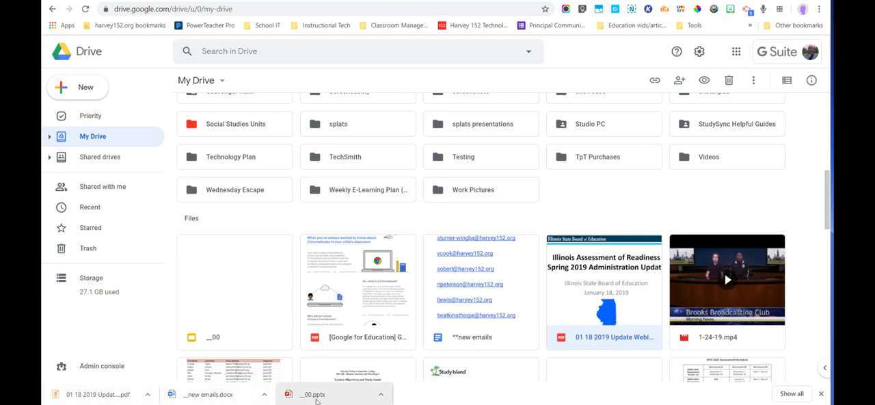
Step: Close the browser's downloads bar and go back up through the My Drive folders
scroll(478, 273, "down", 1)
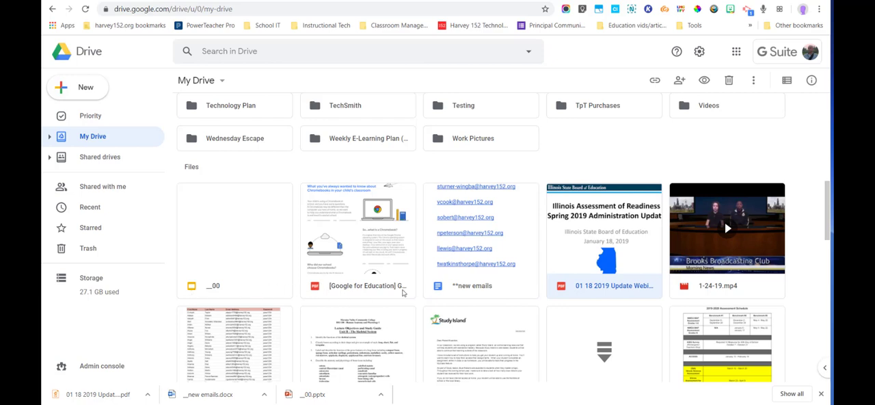
scroll(488, 338, "up", 4)
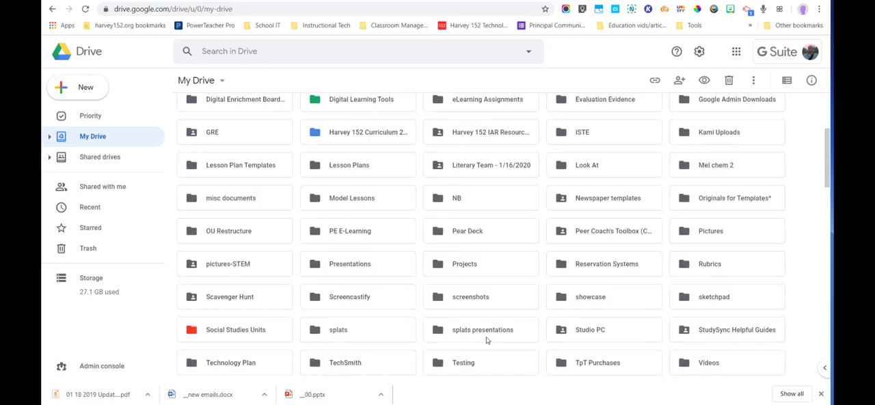
scroll(488, 338, "down", 1)
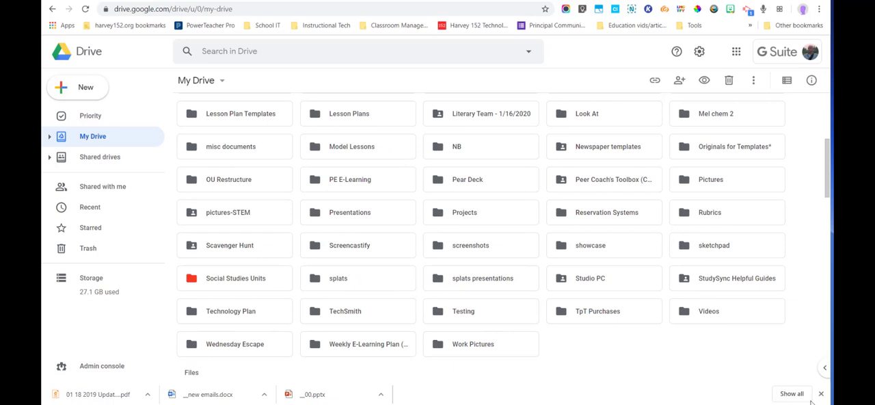
left_click(821, 393)
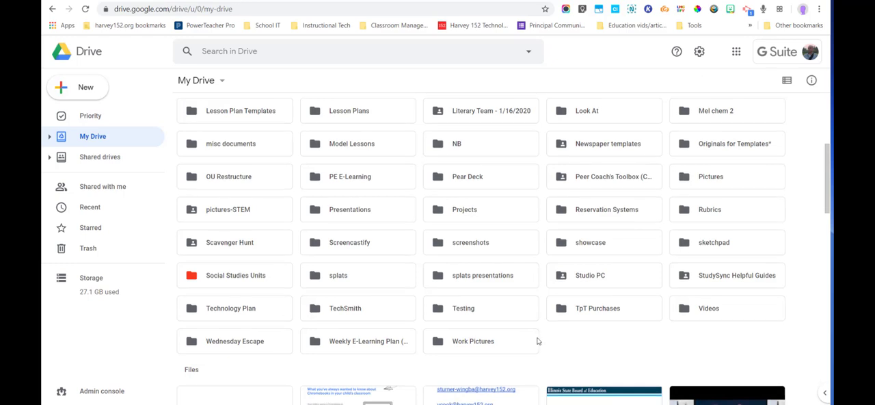
scroll(486, 320, "up", 3)
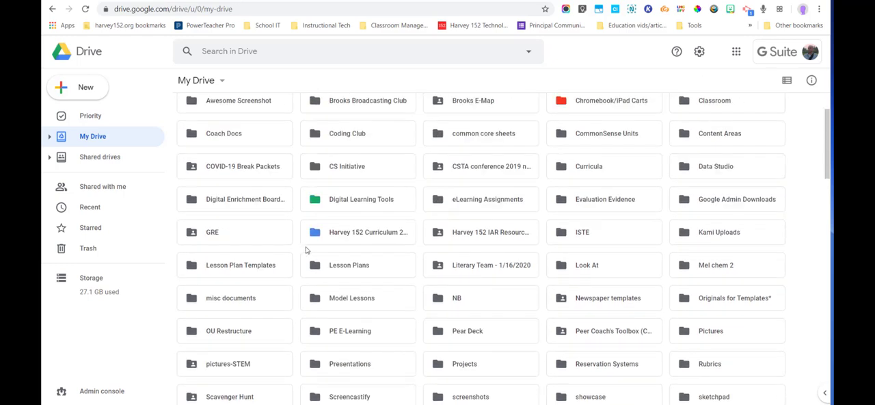
Step: Look inside the Docs Graphic Organizers folder in Digital Learning Tools, go back up one level and download the whole folder
double_click(365, 202)
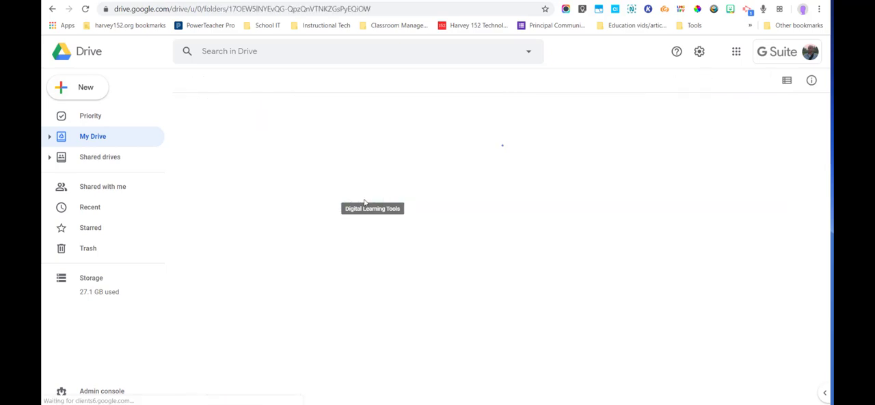
double_click(355, 141)
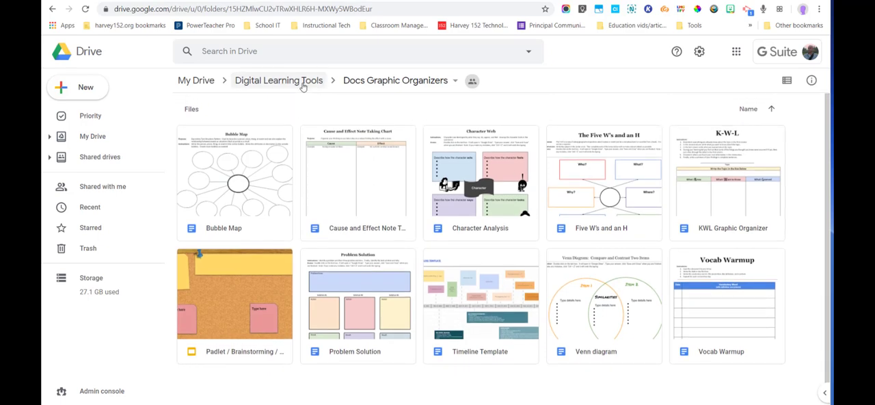
left_click(281, 82)
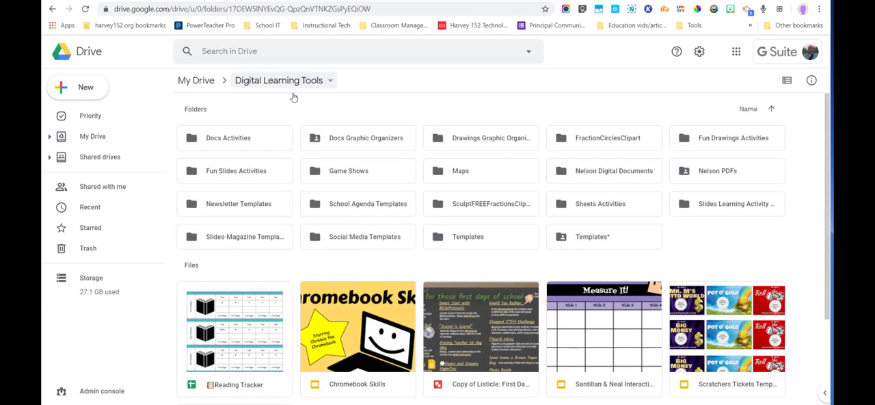
right_click(350, 136)
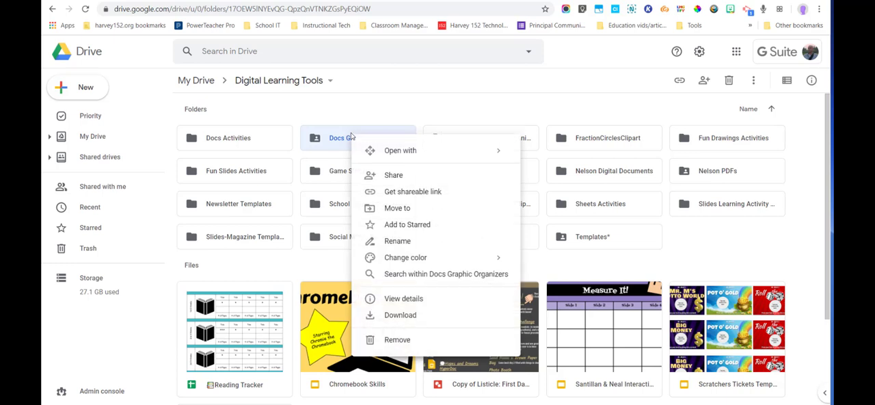
left_click(399, 315)
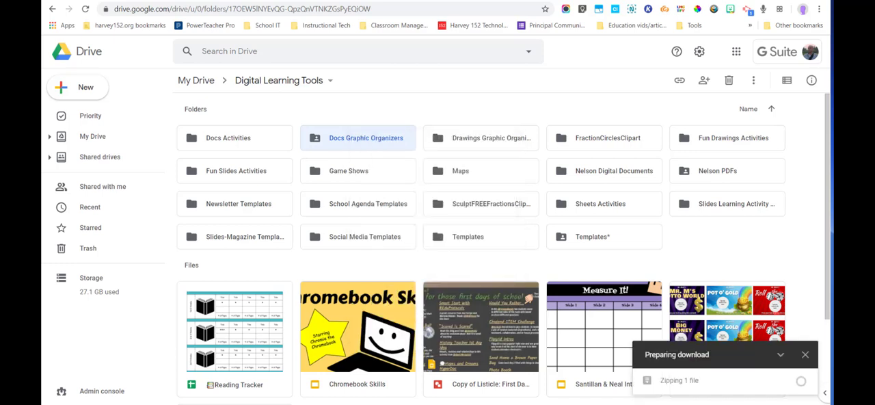
mouse_move(685, 384)
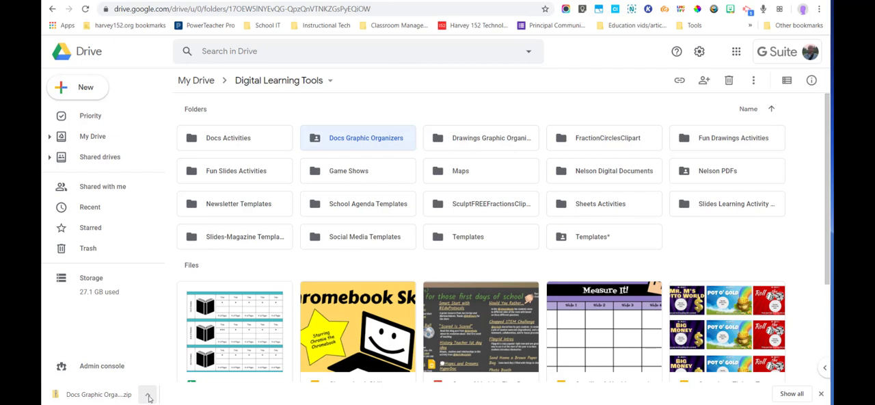
Step: Show the downloaded Docs Graphic Organizers zip in its folder on the computer and extract all its files to the default destination
left_click(148, 396)
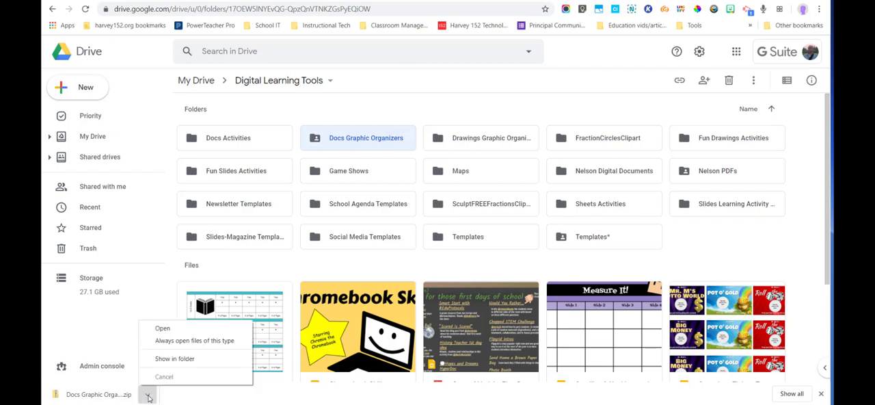
left_click(176, 360)
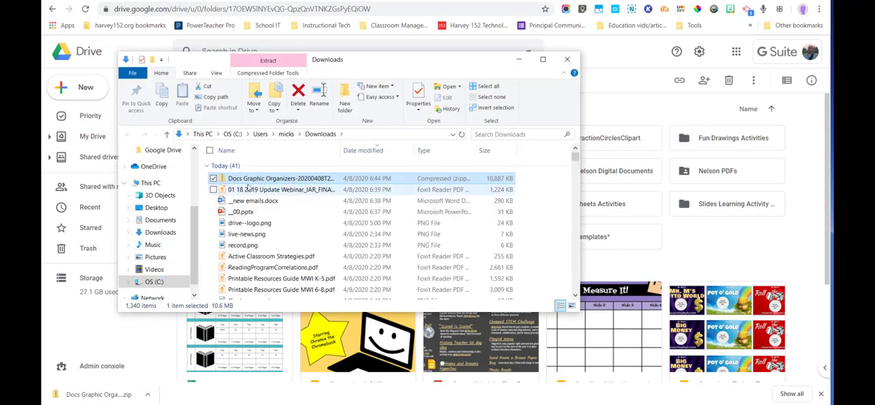
right_click(253, 180)
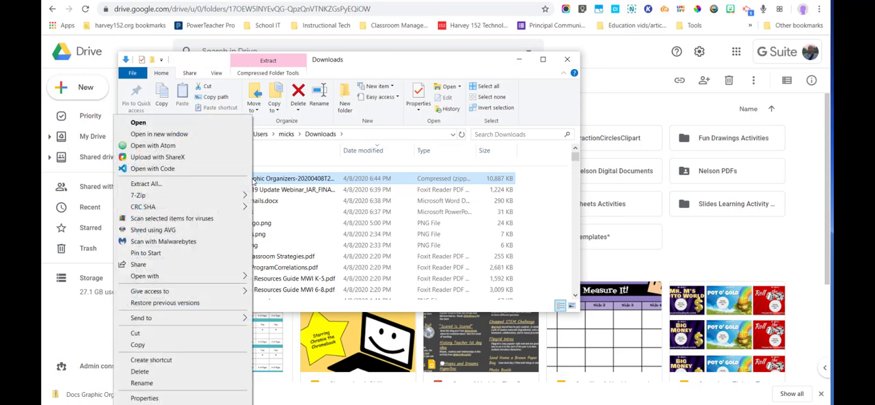
left_click(177, 184)
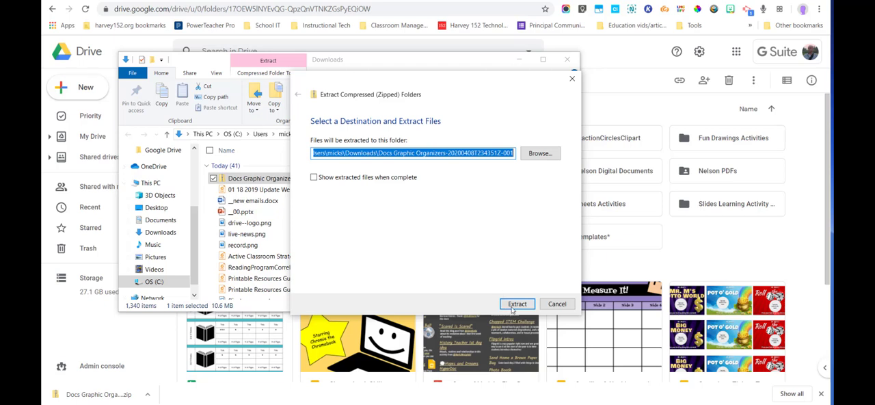
left_click(518, 304)
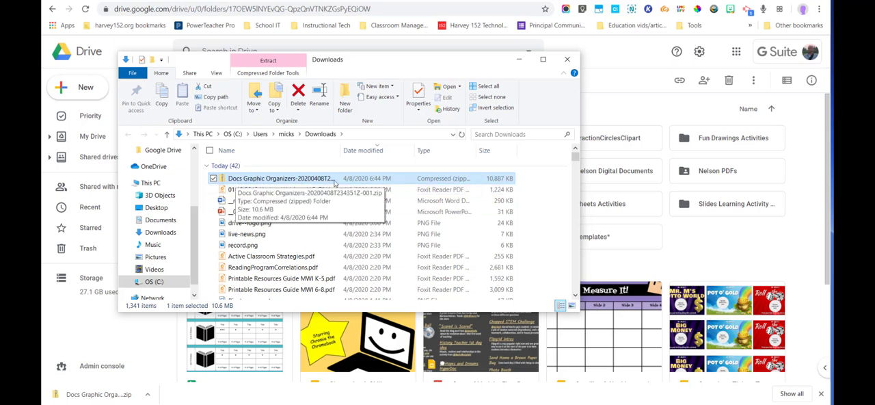
Step: Find the extracted Docs Graphic Organizers folder in Downloads and open its inner folder to examine the converted files
scroll(324, 184, "down", 10)
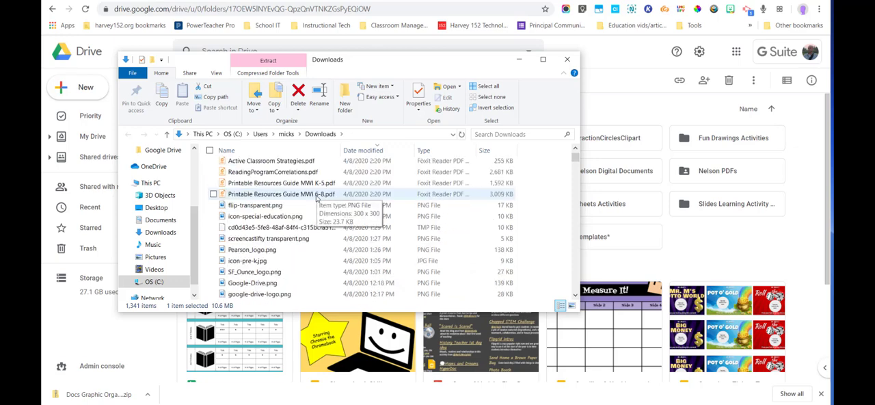
scroll(316, 198, "down", 3)
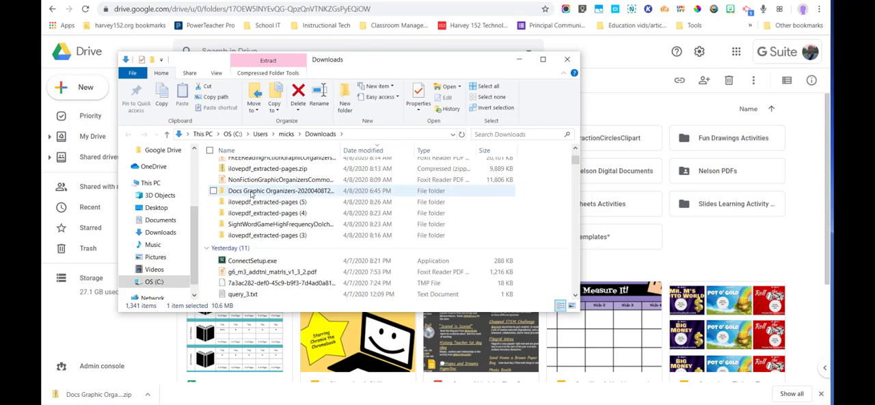
scroll(251, 194, "up", 5)
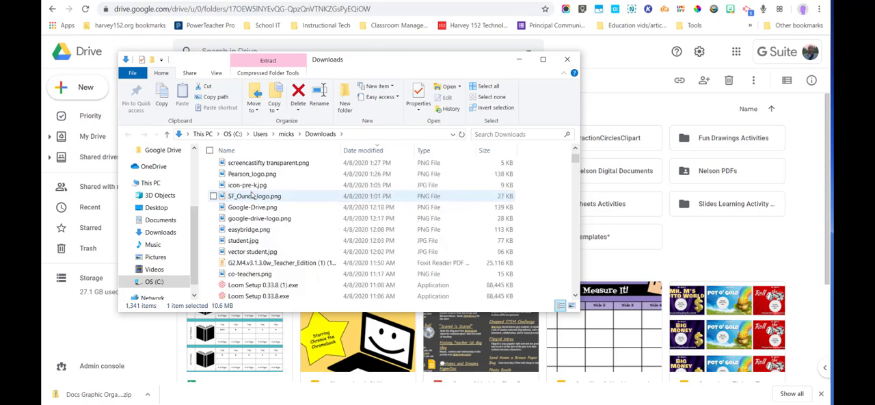
scroll(252, 194, "down", 3)
scroll(251, 194, "down", 2)
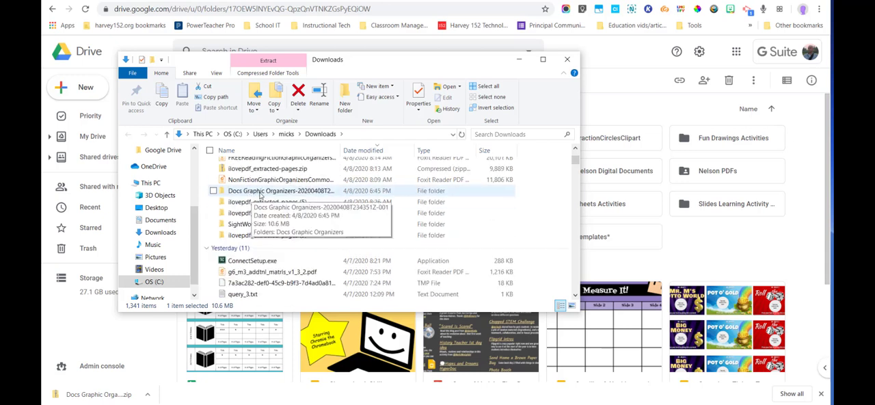
double_click(257, 194)
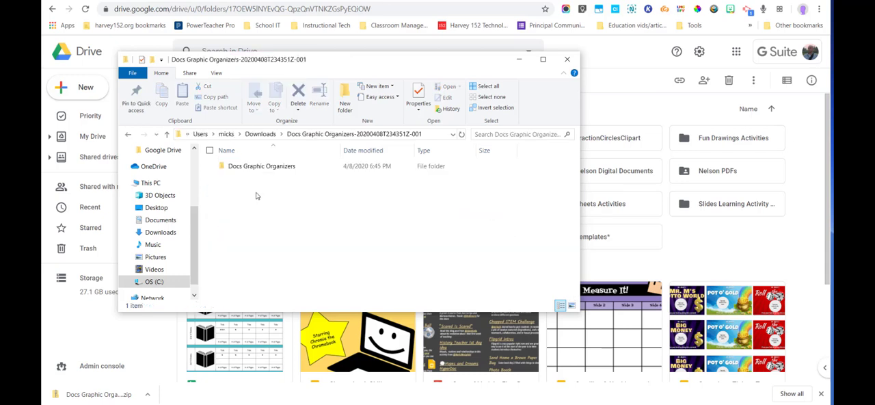
left_click(255, 168)
double_click(255, 166)
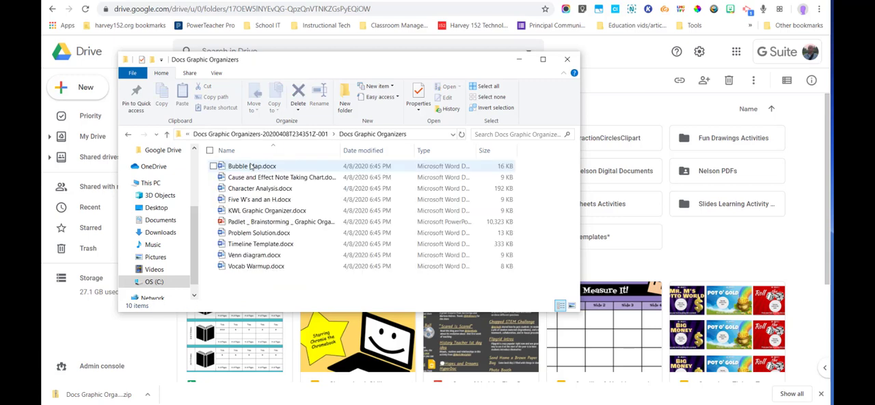
left_click_drag(261, 258, 248, 169)
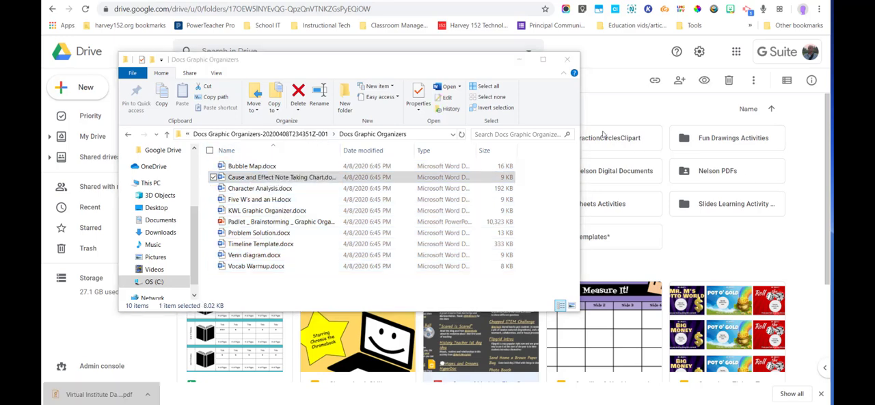
Step: Minimize the file window, return from Digital Learning Tools to My Drive and close the browser's downloads bar
left_click(520, 58)
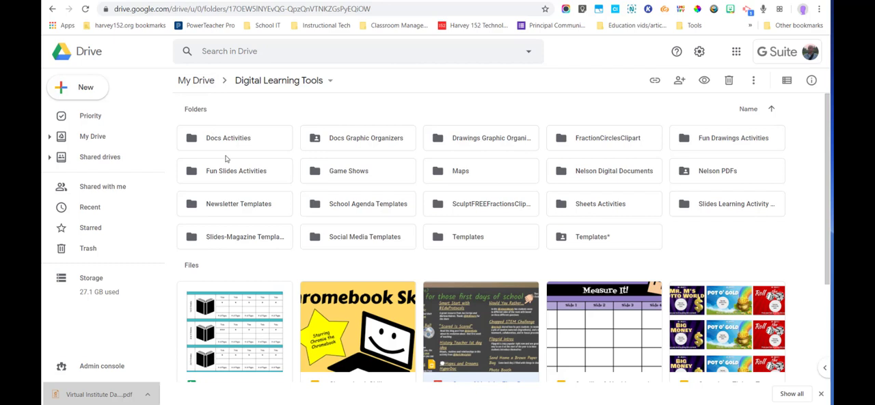
left_click(188, 80)
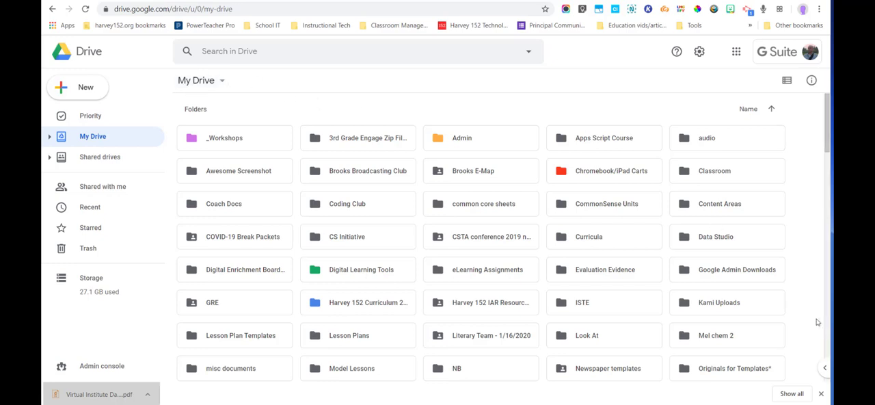
left_click(820, 393)
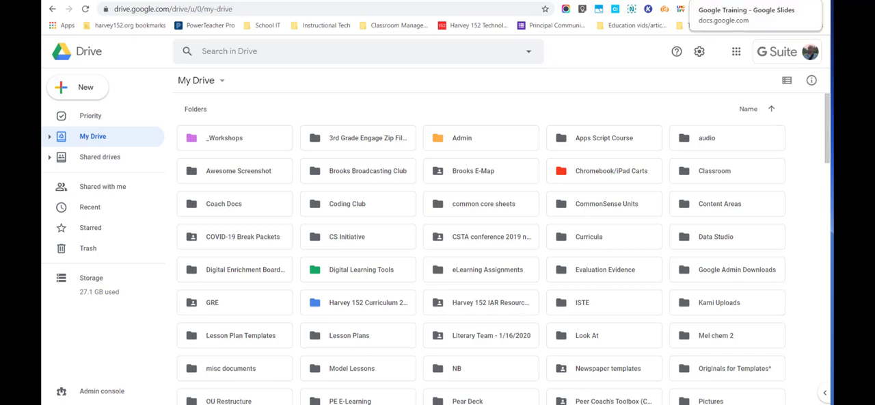
Step: Check the Google Drive topics slide, return to My Drive and show the options for the Brooks E-Map and Admin folders
left_click(704, 1)
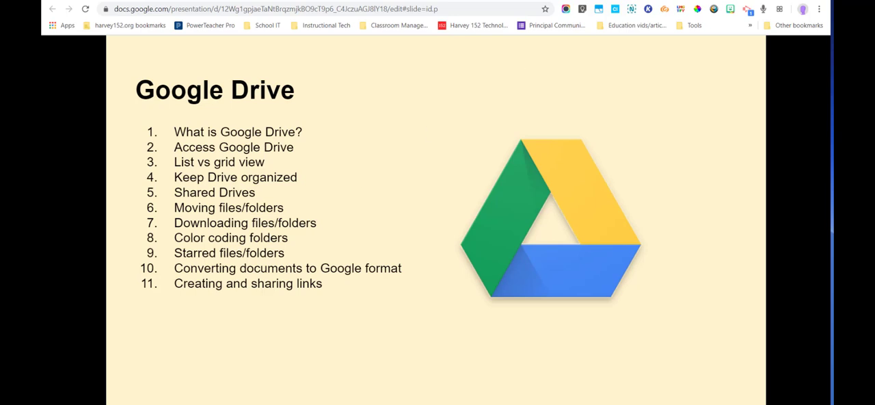
left_click(711, 2)
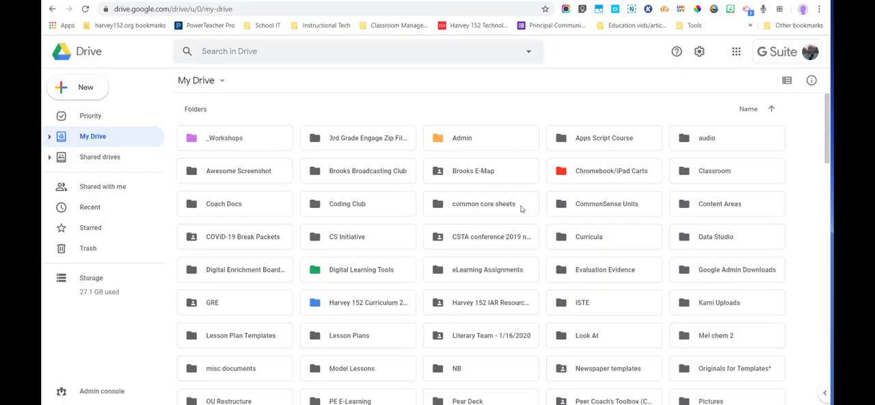
left_click(460, 170)
right_click(458, 169)
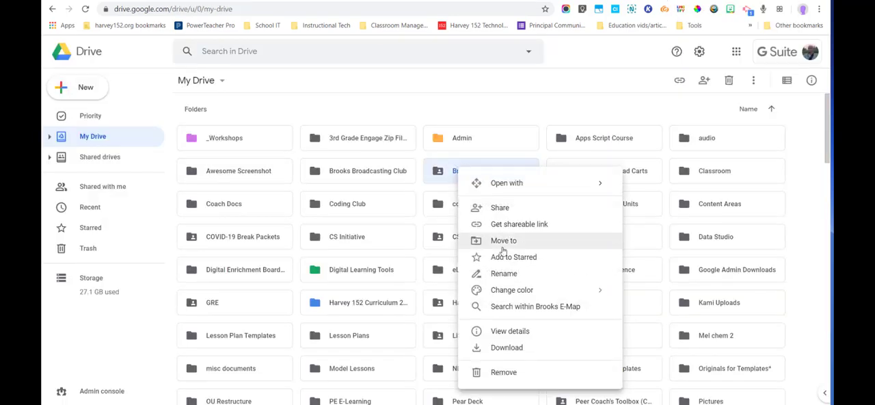
mouse_move(519, 293)
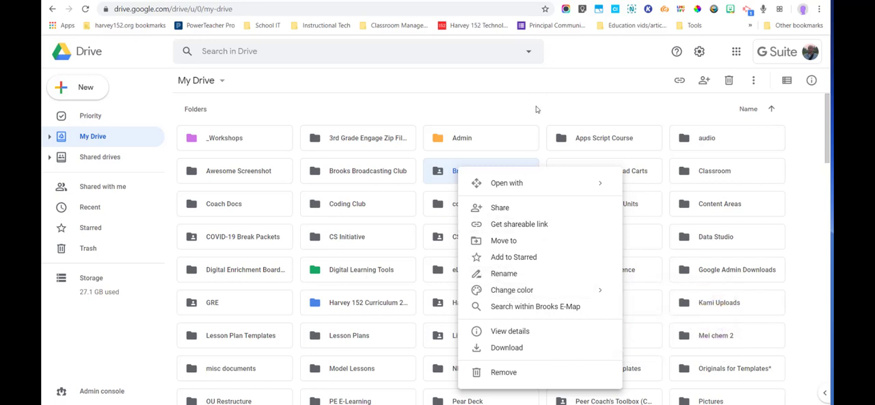
left_click(499, 147)
right_click(499, 147)
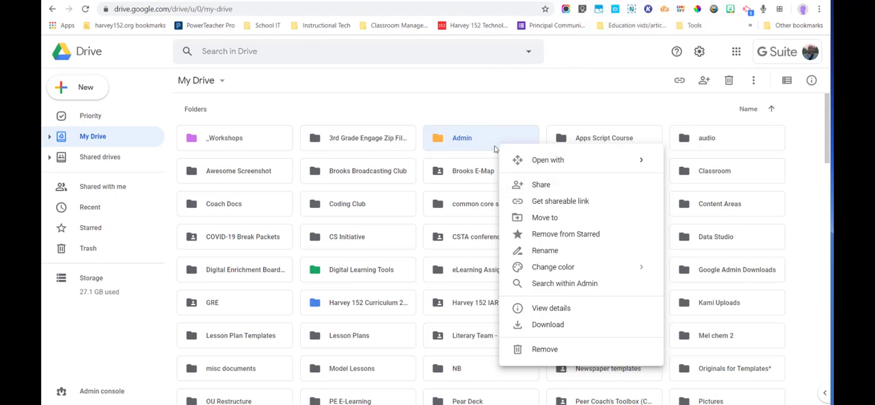
left_click(472, 114)
Step: Remove the __00 presentation from the files in My Drive
scroll(449, 143, "down", 5)
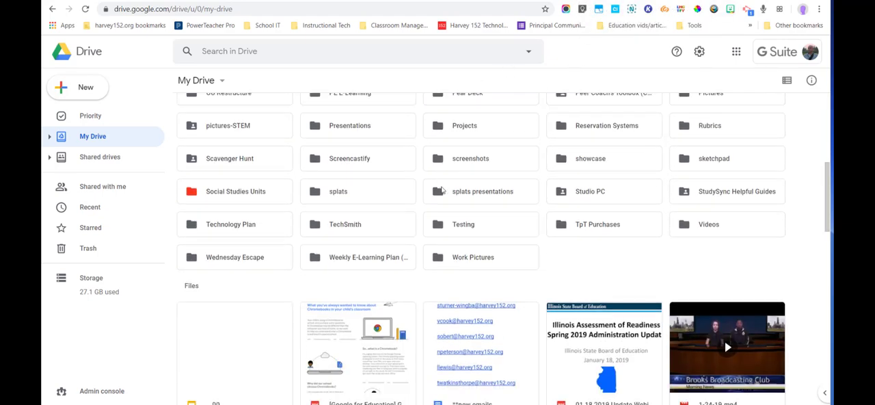
right_click(253, 308)
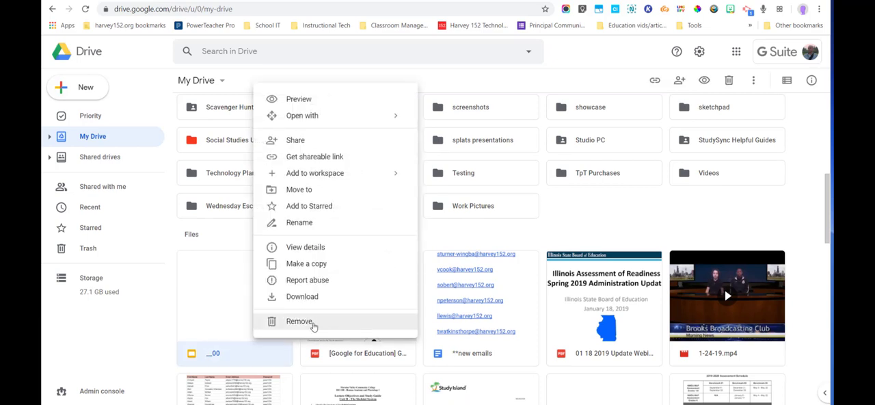
left_click(299, 321)
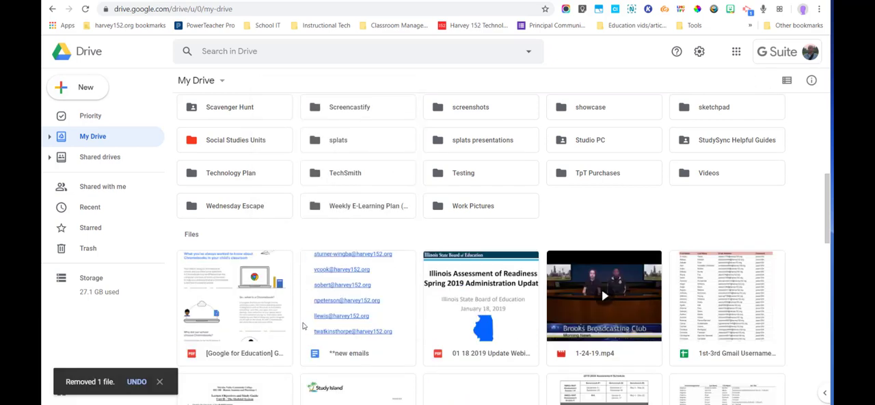
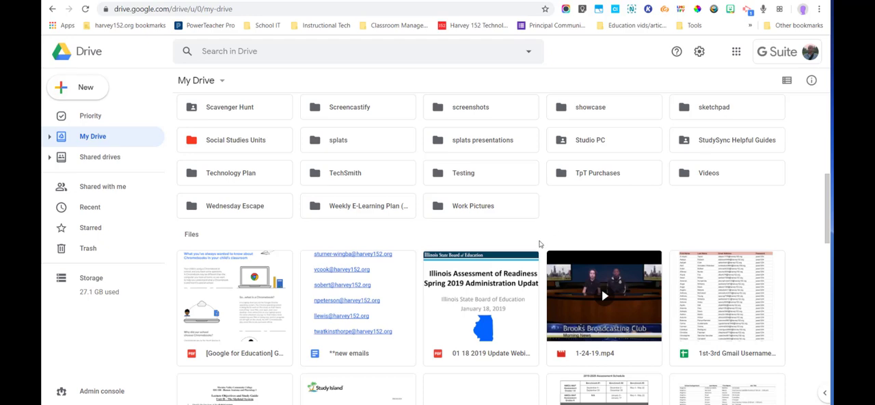
Step: Return to the start of My Drive, check the Google Drive topics slide for starred items and switch back to My Drive
scroll(546, 232, "up", 4)
scroll(546, 232, "up", 3)
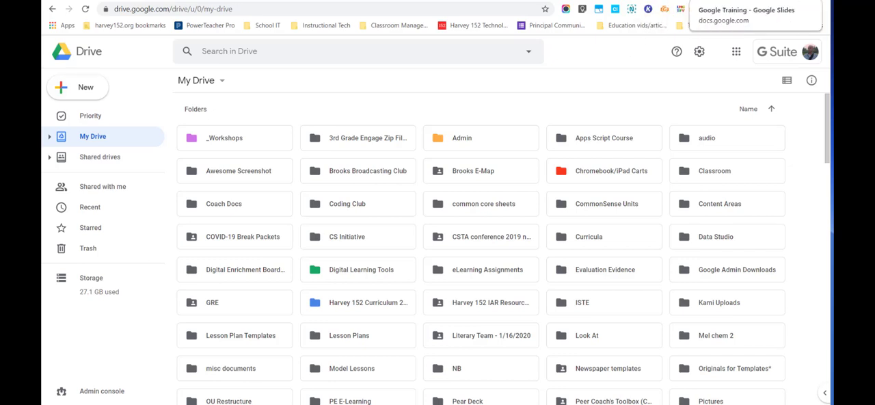
left_click(715, 1)
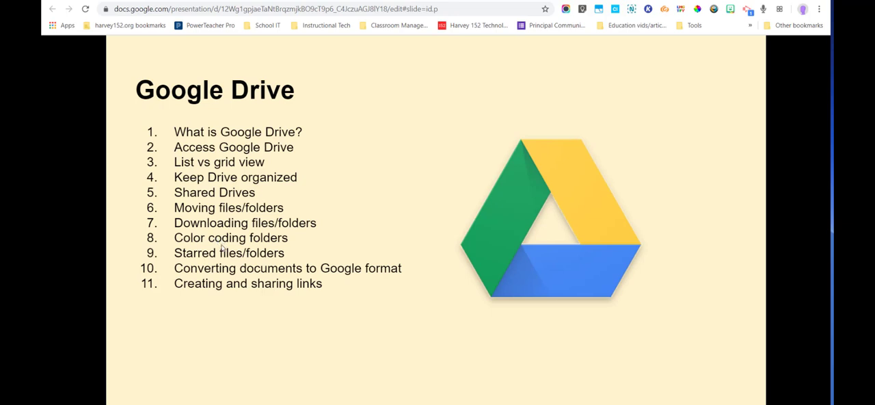
key("ctrl+shift+Tab")
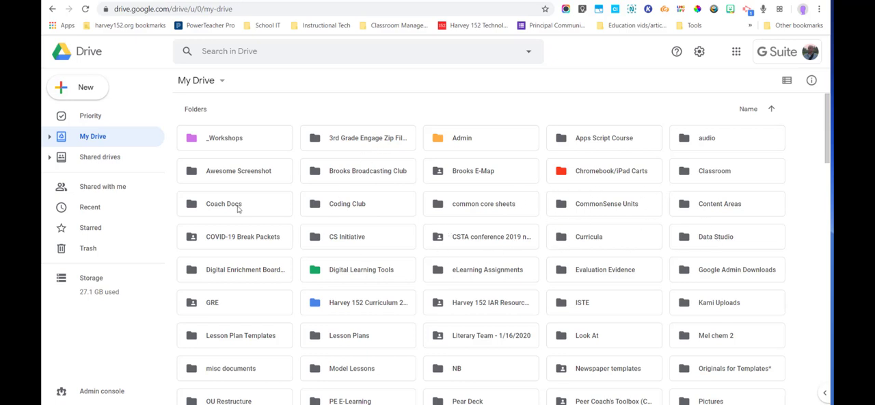
Step: Add the Content Areas and ISTE folders in My Drive to Starred
right_click(687, 205)
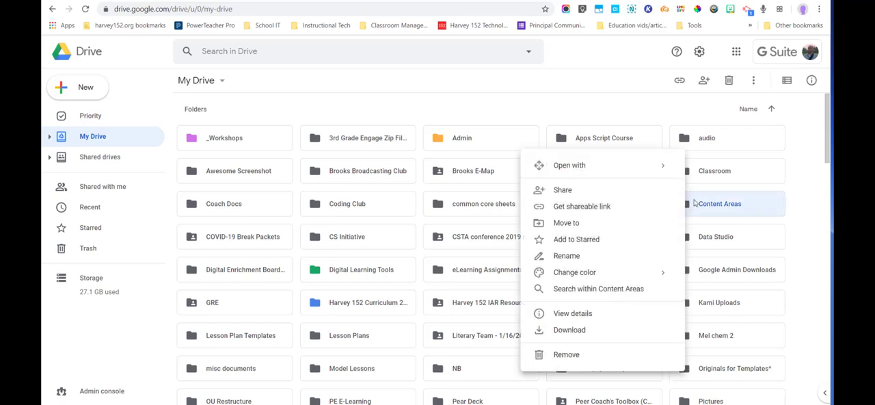
left_click(583, 241)
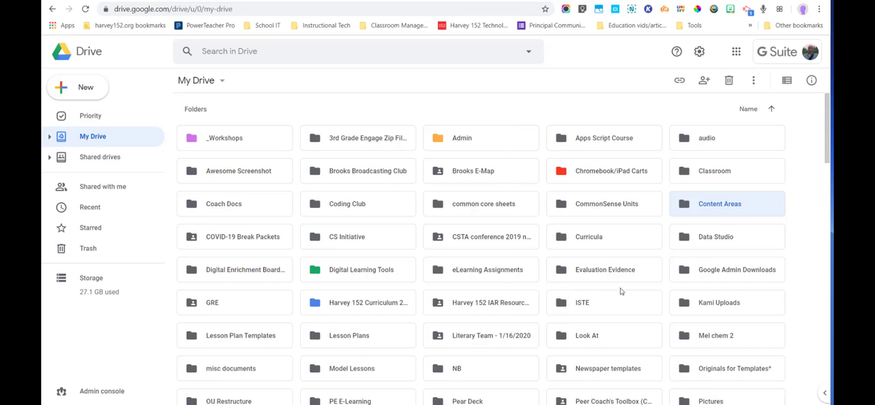
right_click(581, 306)
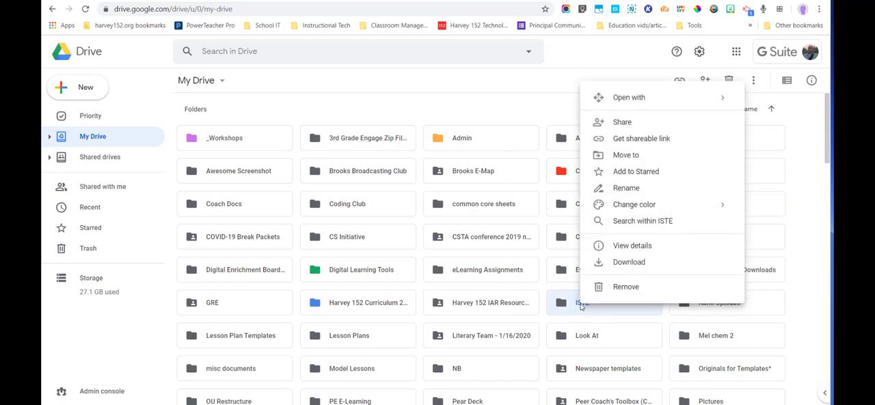
left_click(607, 171)
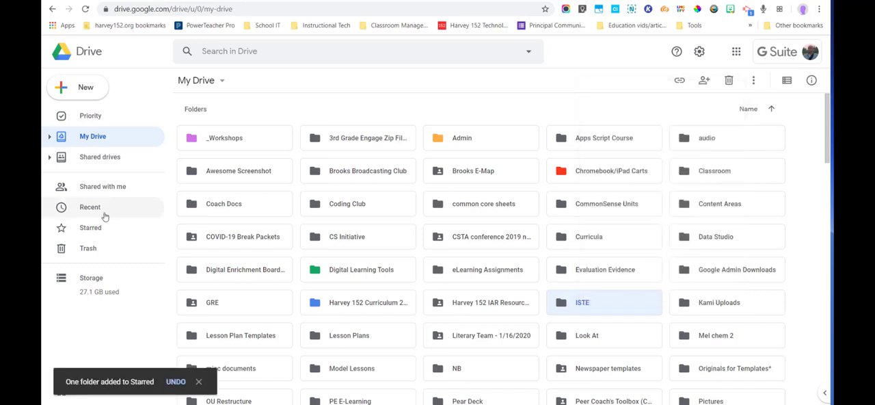
Step: Add the [Google for Education] PDF from the files in My Drive to Starred
right_click(568, 243)
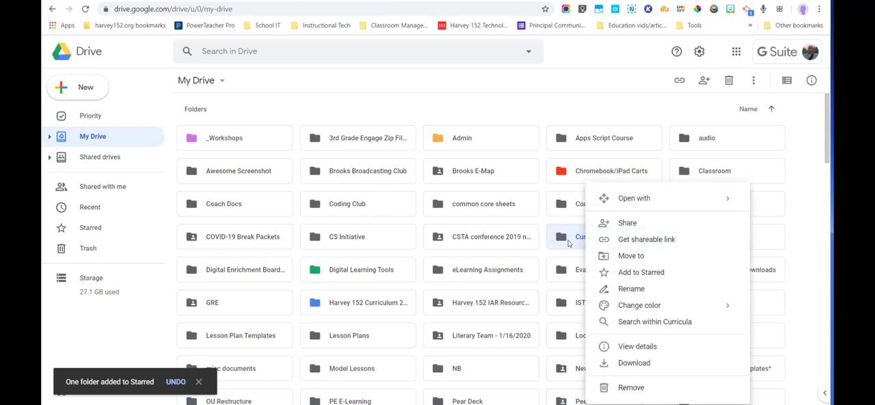
scroll(568, 244, "down", 10)
right_click(211, 263)
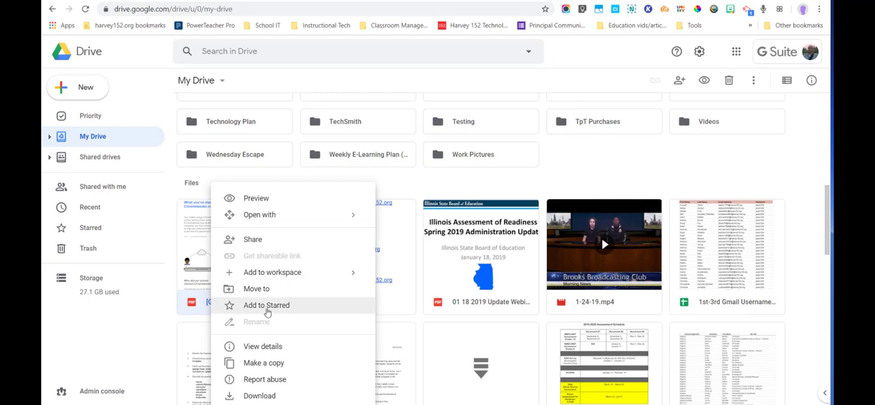
left_click(267, 308)
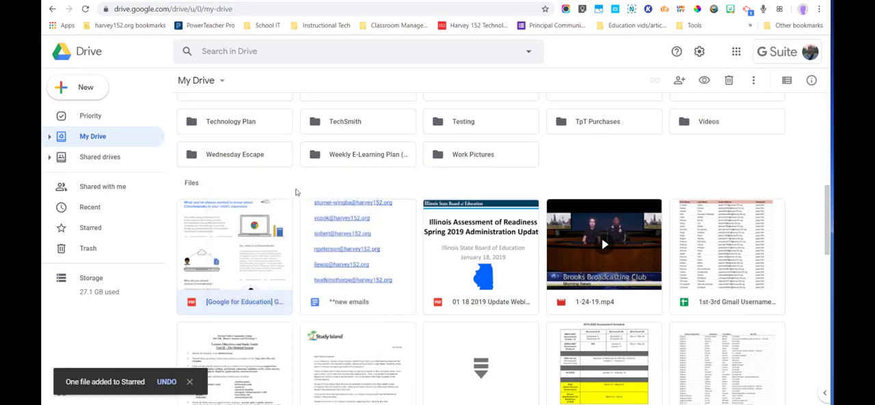
scroll(296, 195, "up", 5)
scroll(295, 191, "up", 2)
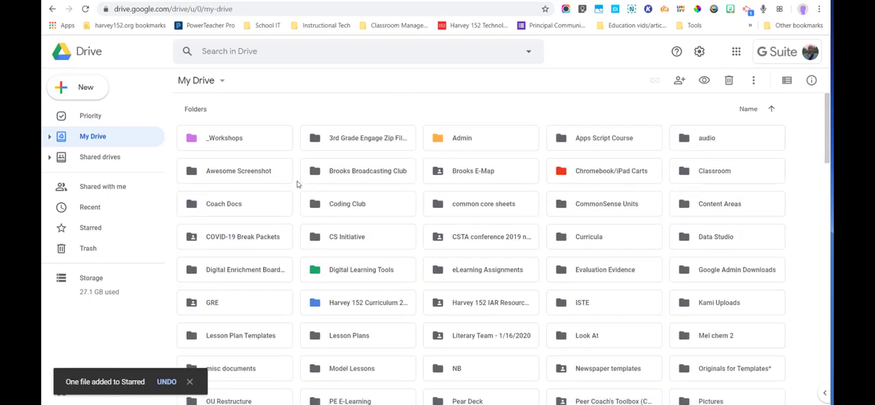
Step: Open the Starred view and show the options available for the Admin and Content Areas folders
left_click(87, 231)
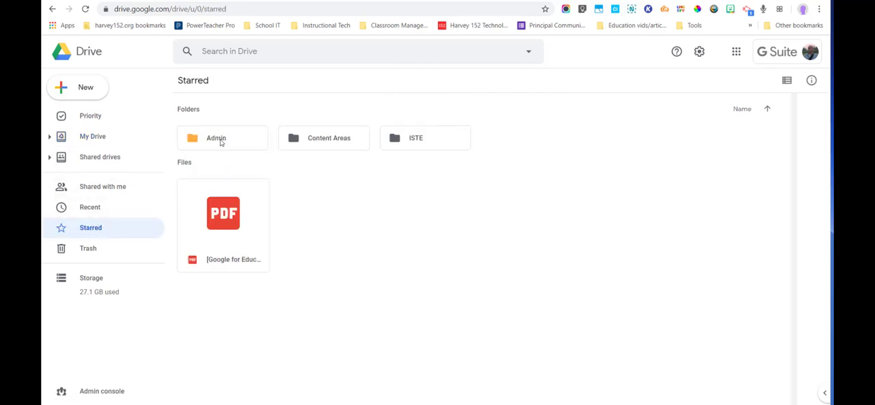
right_click(221, 141)
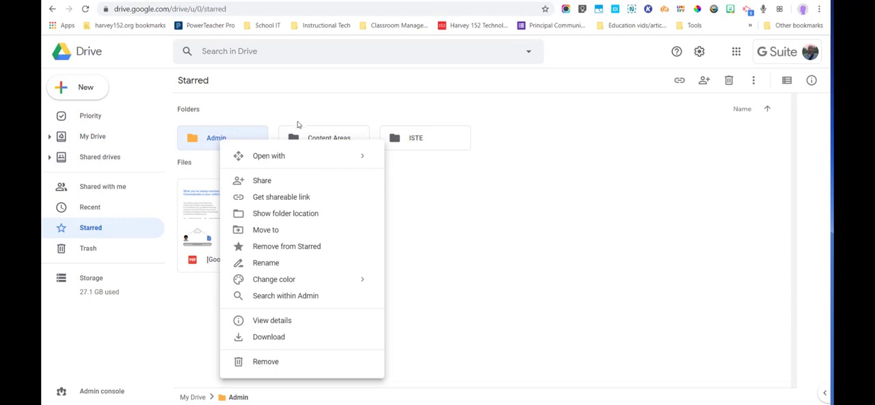
left_click(318, 145)
right_click(319, 144)
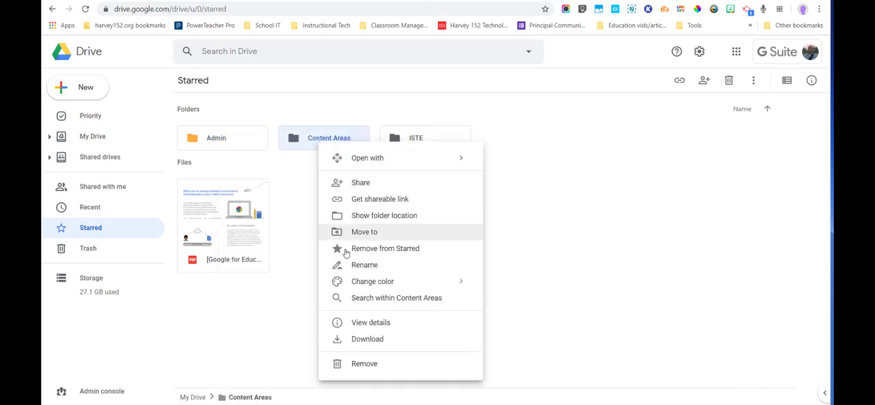
left_click(506, 150)
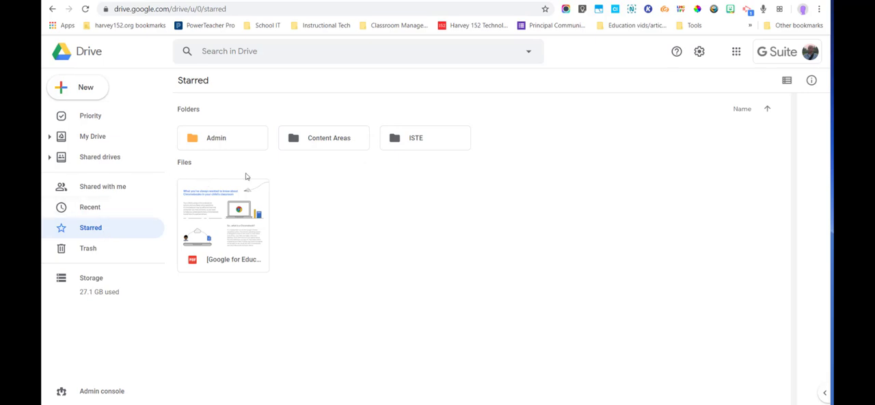
Step: Remove the Content Areas and ISTE folders from Starred
right_click(316, 144)
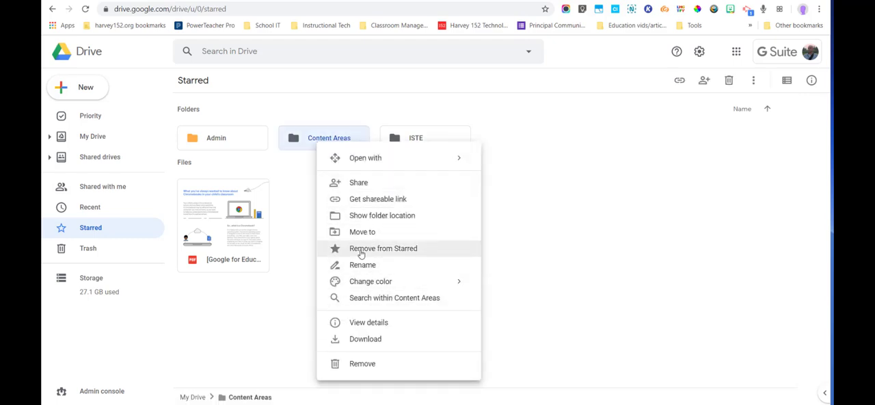
left_click(361, 249)
left_click(313, 141)
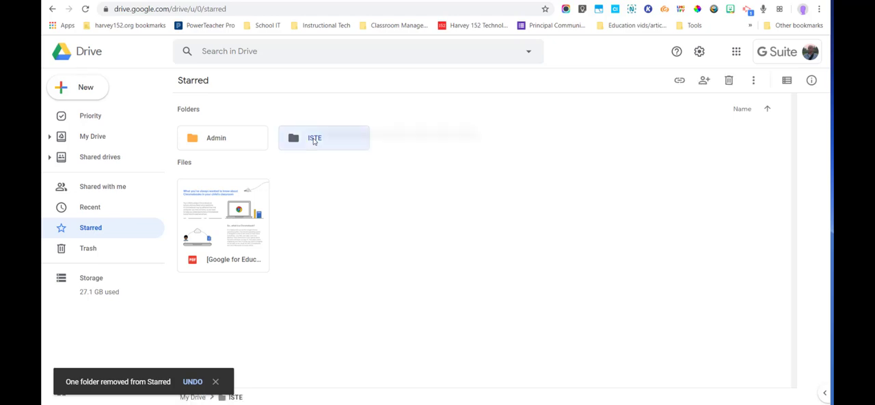
right_click(309, 141)
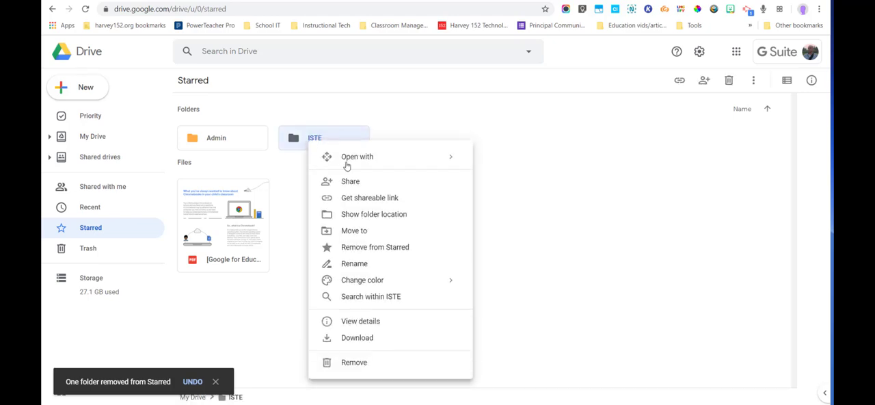
left_click(352, 248)
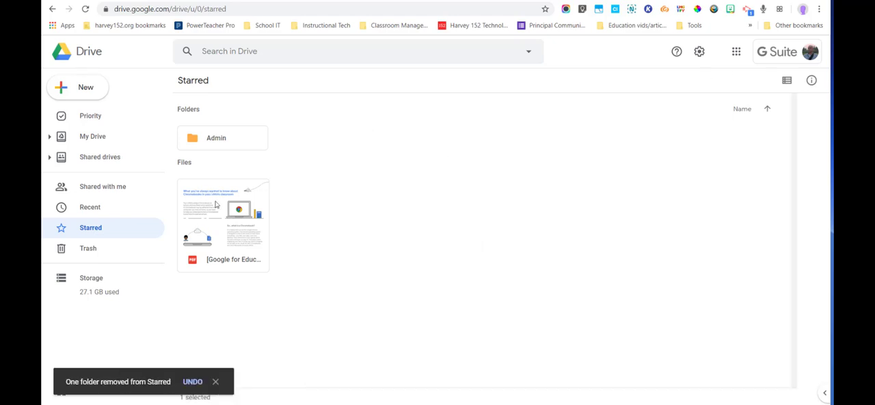
Step: Remove the [Google for Education] PDF from Starred
left_click(250, 186)
right_click(239, 205)
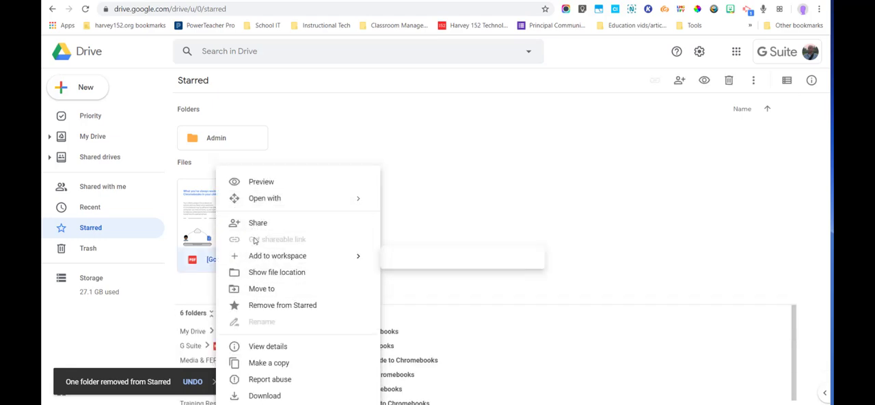
left_click(263, 305)
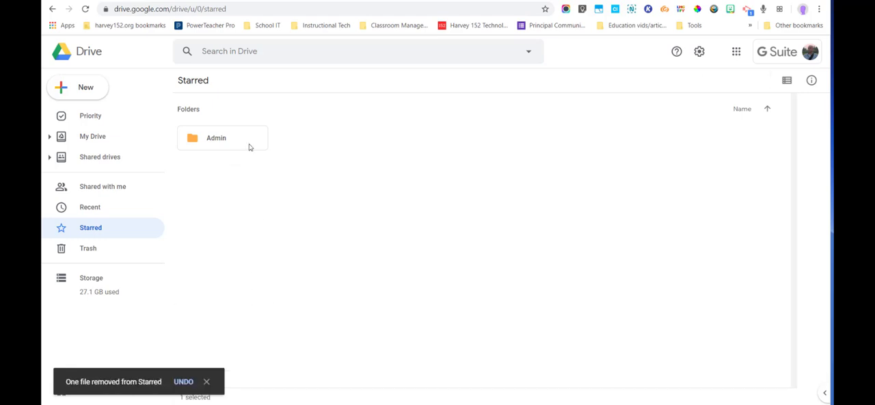
Step: Return to My Drive, check the topics slide for converting documents to Google format and switch back to Drive
left_click(90, 136)
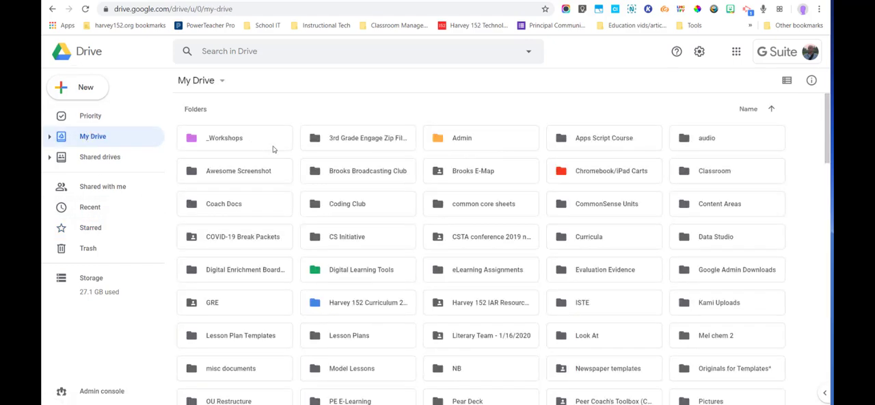
left_click(285, 1)
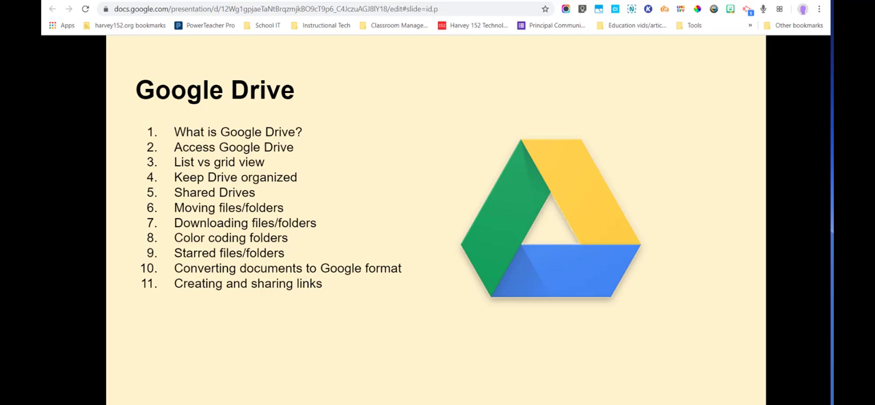
key("ctrl+Tab")
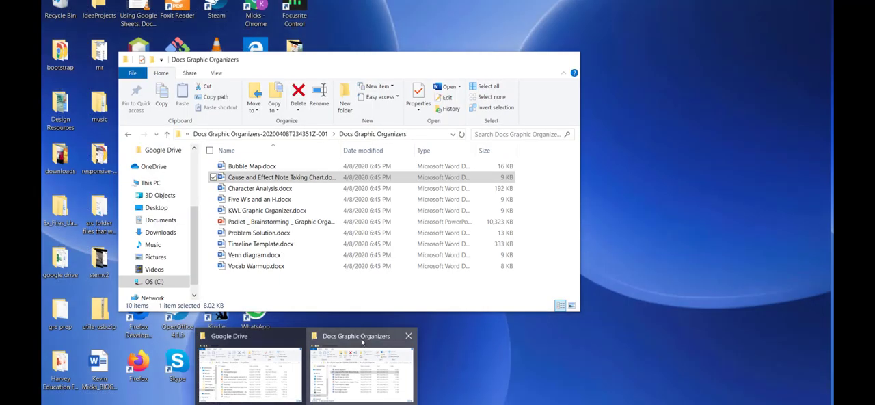
Step: Switch to File Explorer, select __00.pptx in the Downloads folder and move the window aside to uncover My Drive
left_click(362, 345)
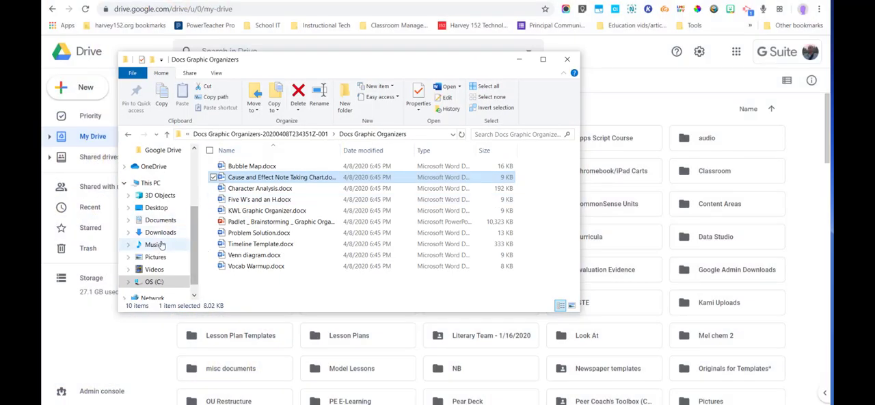
left_click(159, 220)
left_click(160, 232)
left_click(503, 134)
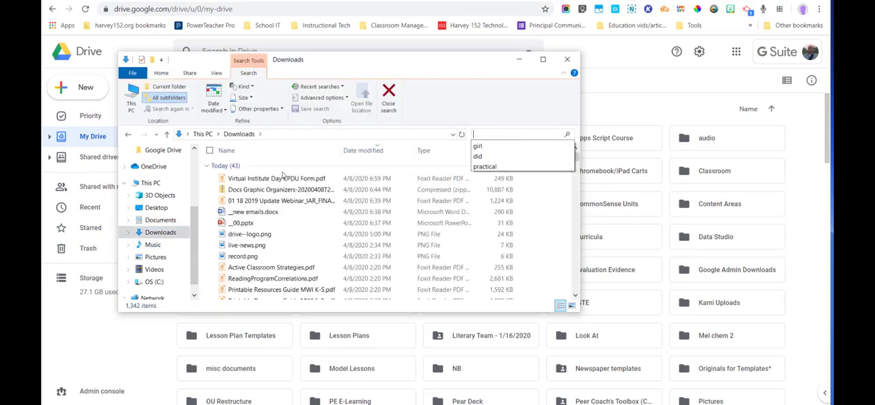
left_click(243, 227)
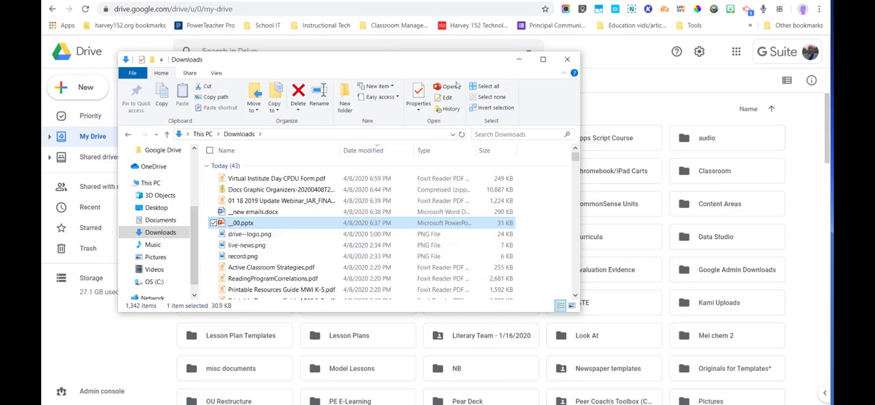
left_click_drag(455, 63, 786, 59)
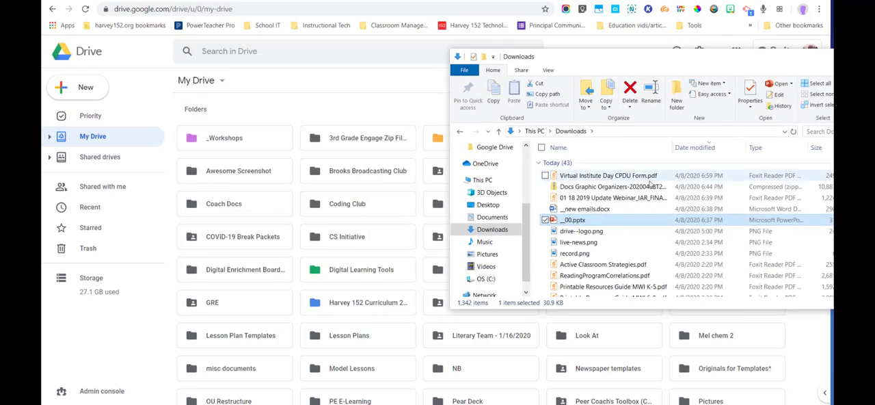
Step: Upload the __00.pptx presentation from the Downloads folder into My Drive
scroll(318, 227, "down", 2)
scroll(318, 227, "down", 3)
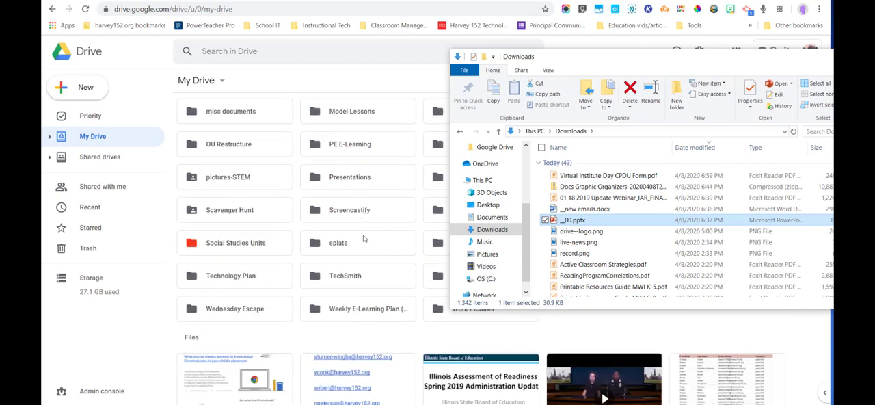
left_click(289, 333)
right_click(289, 335)
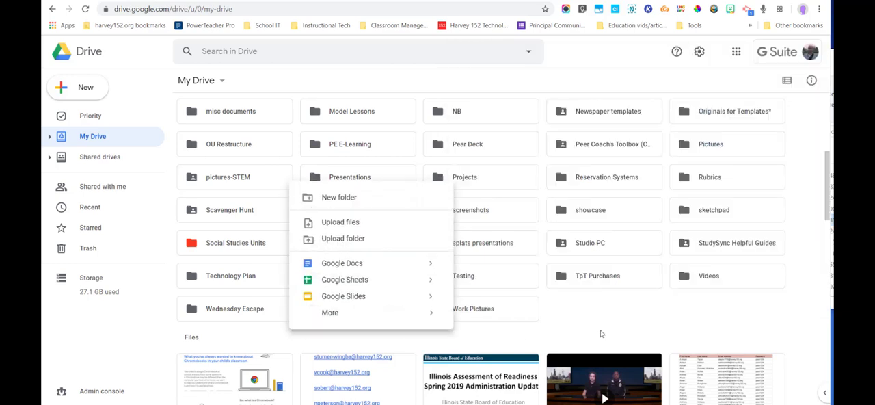
right_click(610, 318)
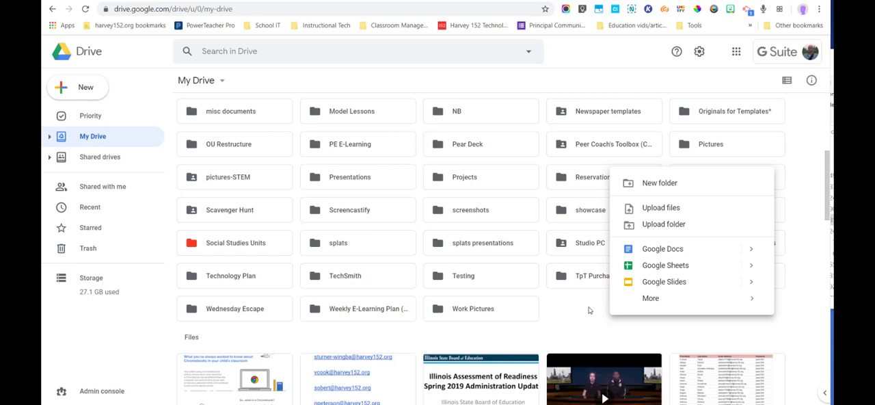
right_click(582, 312)
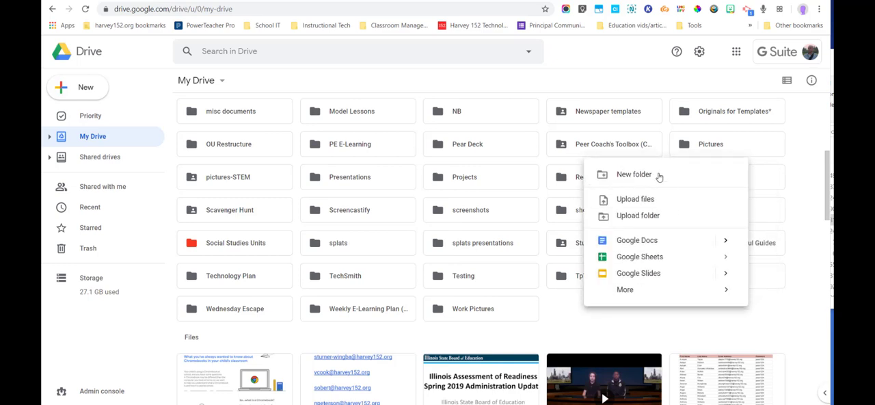
left_click(623, 202)
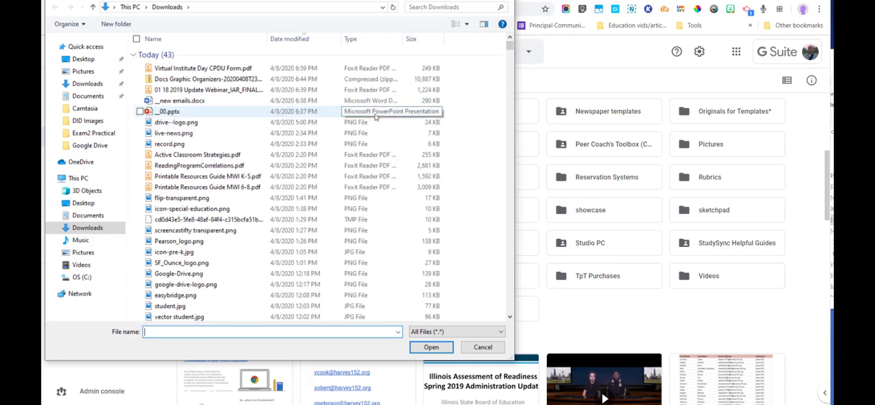
left_click(176, 113)
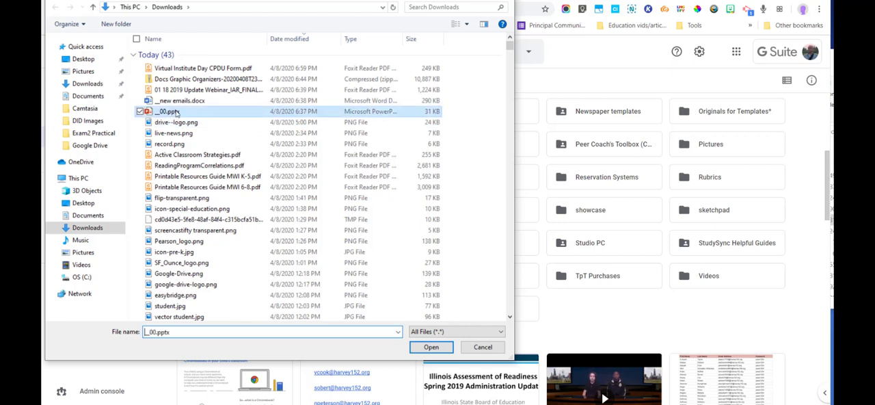
left_click_drag(175, 114, 629, 327)
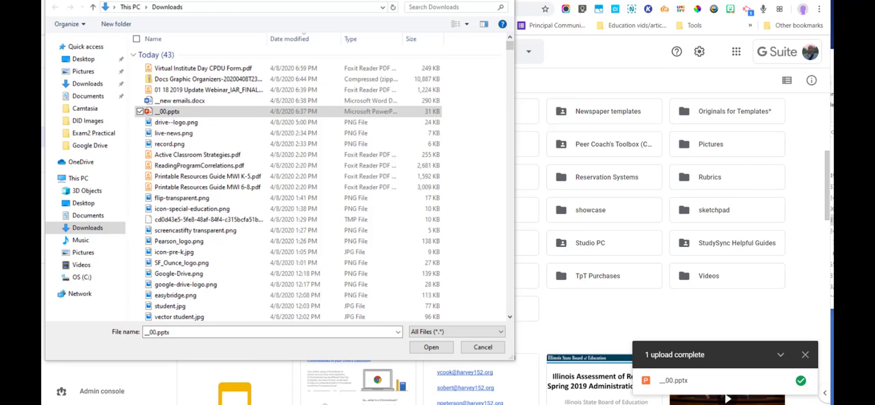
Step: Dismiss the upload notification for __00.pptx and select the converted __00 presentation among the files in My Drive
scroll(290, 313, "down", 1)
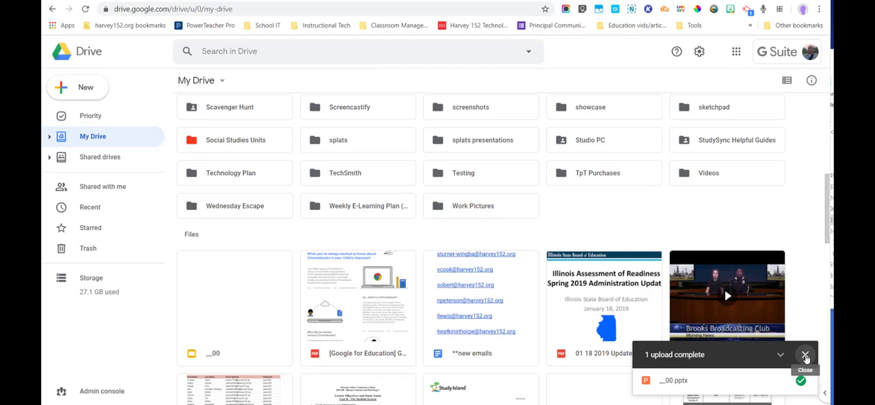
left_click(805, 356)
scroll(775, 332, "down", 3)
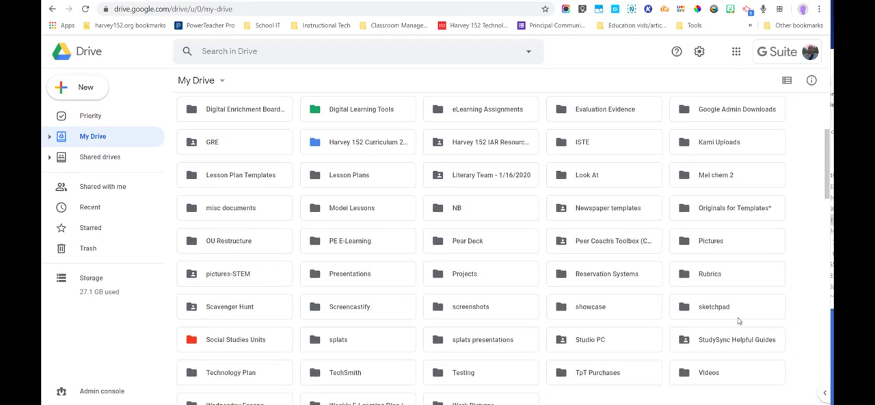
scroll(739, 321, "down", 4)
left_click(222, 292)
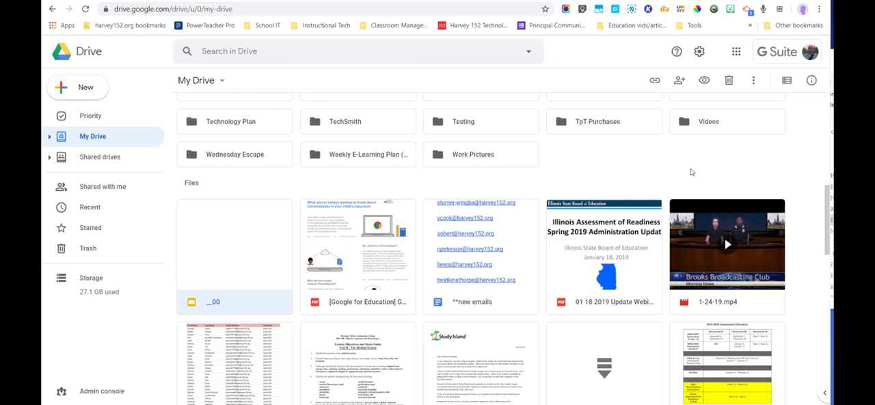
Step: In the Drive settings, turn converting uploaded files to Google Docs editor format off and back on, and close the settings
scroll(695, 182, "up", 1)
scroll(708, 187, "up", 4)
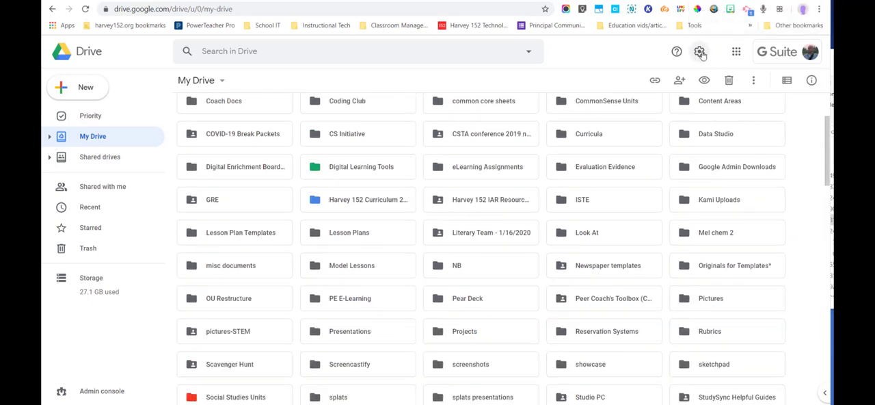
left_click(700, 52)
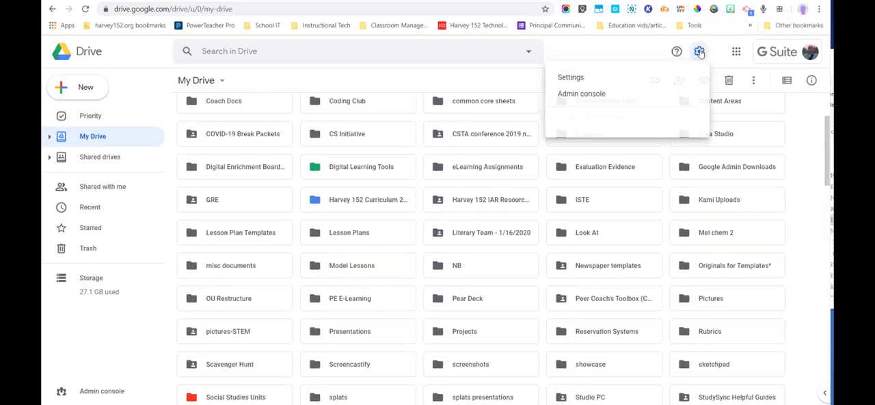
left_click(573, 79)
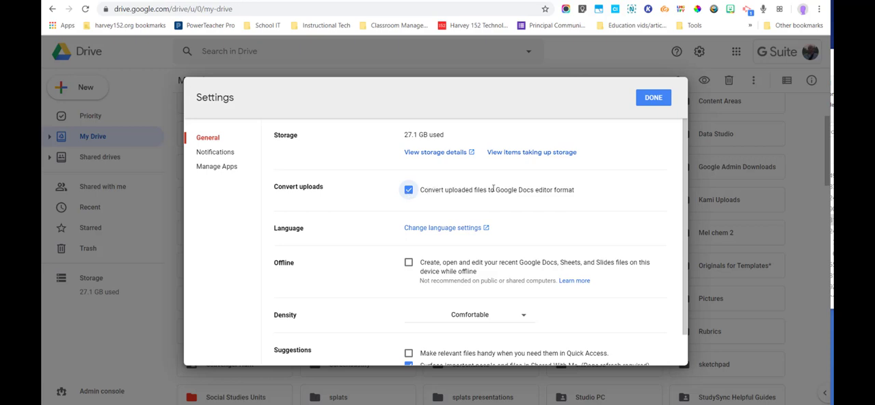
left_click(408, 190)
left_click(408, 191)
left_click(643, 99)
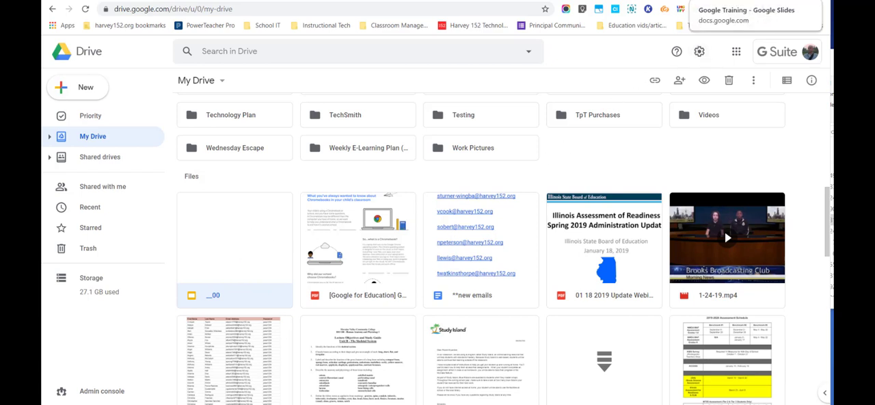
Step: Switch to the Google Training presentation to check the Google Drive topics slide
left_click(751, 2)
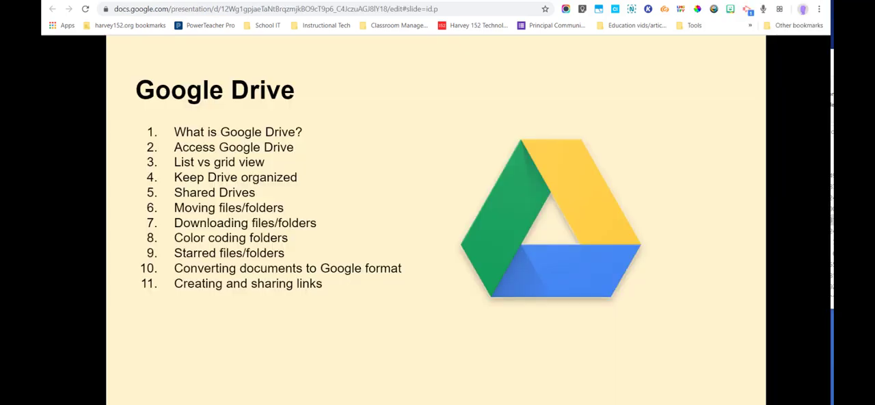
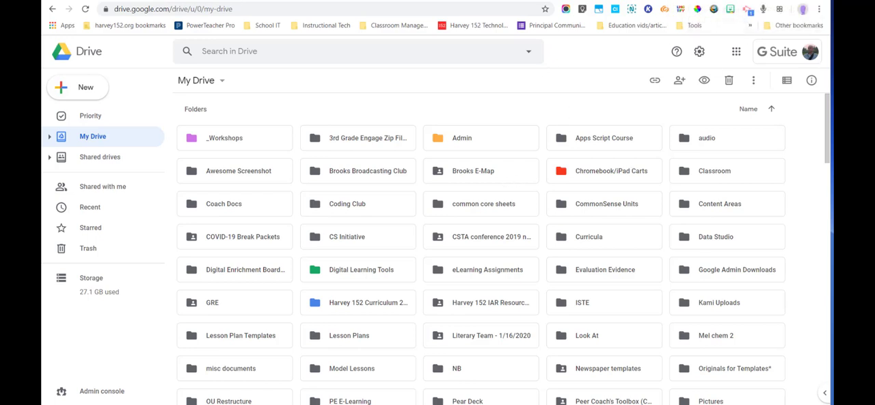
Step: Check the Google Drive topics slide in the presentation and switch to the other account's nearly empty My Drive
left_click(732, 0)
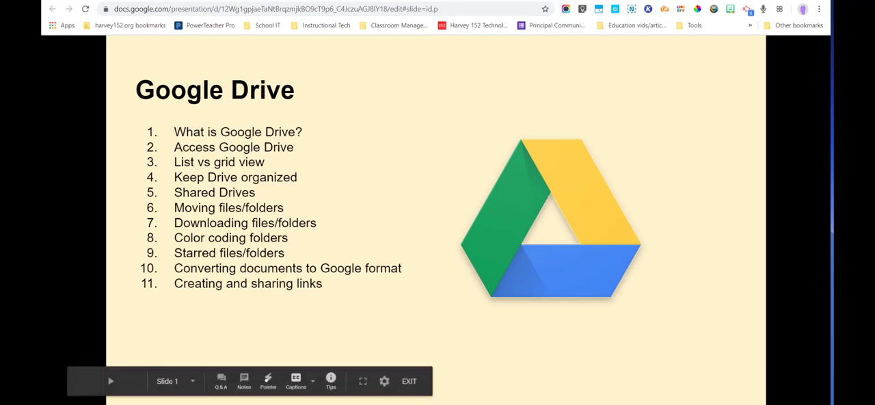
mouse_move(510, 403)
left_click(509, 359)
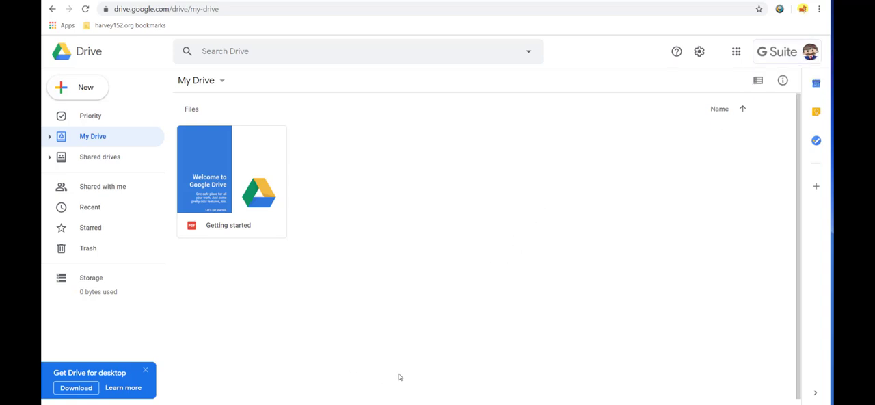
Step: Bring up the local Google Drive folder from Sample Docs in File Explorer and position its window over My Drive
mouse_move(306, 404)
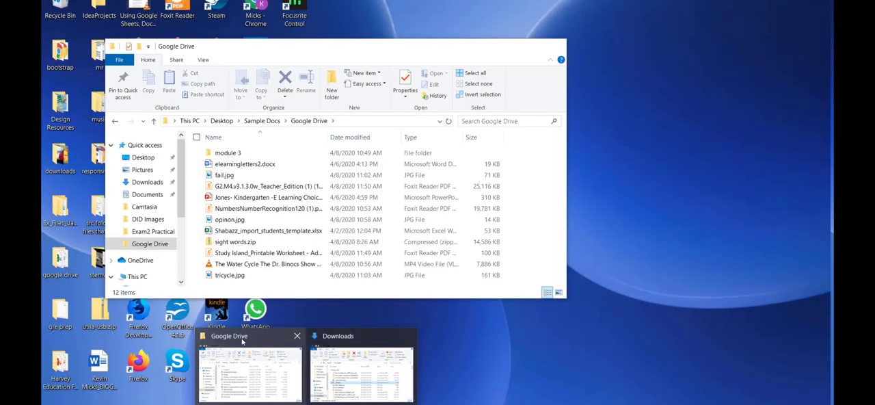
left_click(243, 342)
left_click_drag(307, 53, 214, 258)
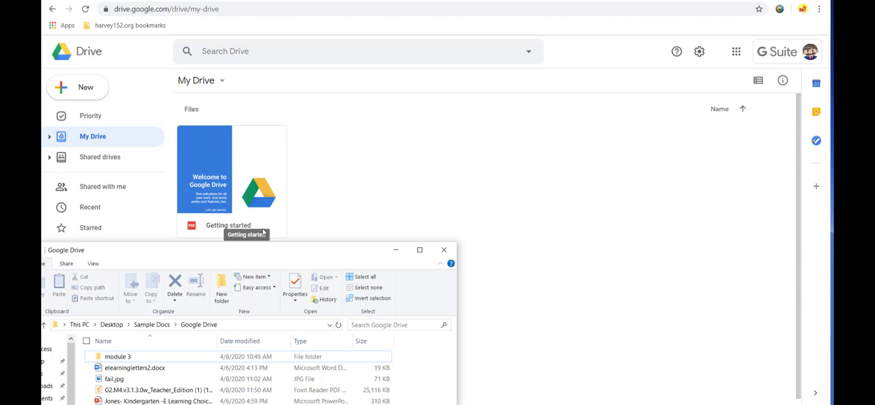
left_click_drag(234, 250, 241, 127)
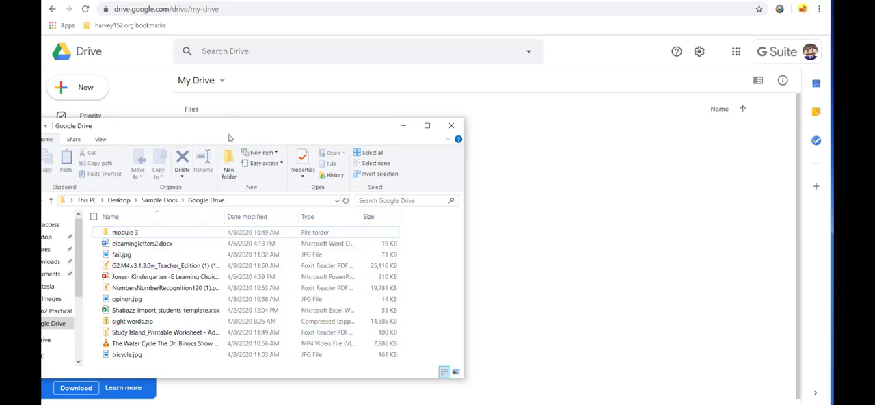
left_click_drag(231, 130, 212, 114)
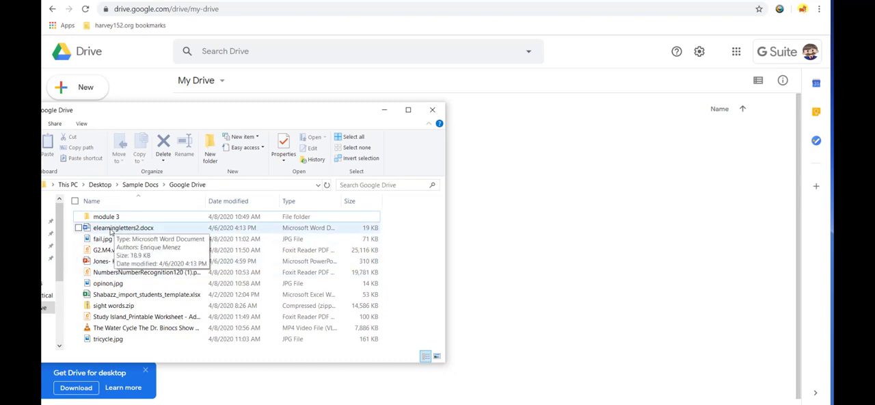
Step: Upload elearningletters2.docx from the local Google Drive folder into My Drive
left_click(643, 166)
right_click(641, 171)
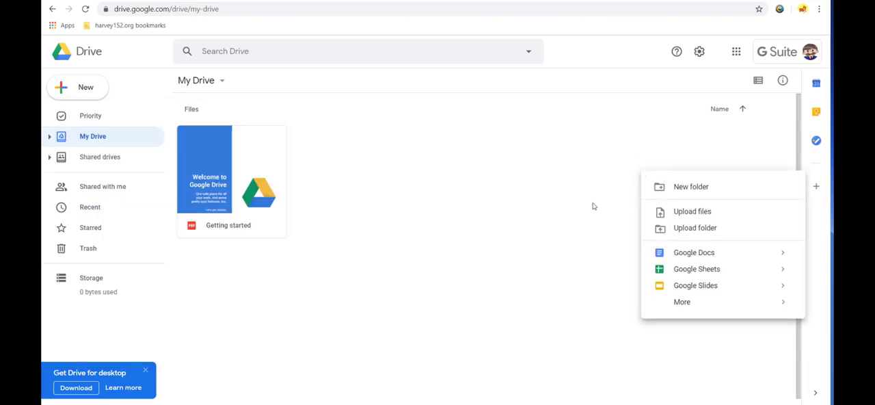
right_click(595, 98)
right_click(539, 183)
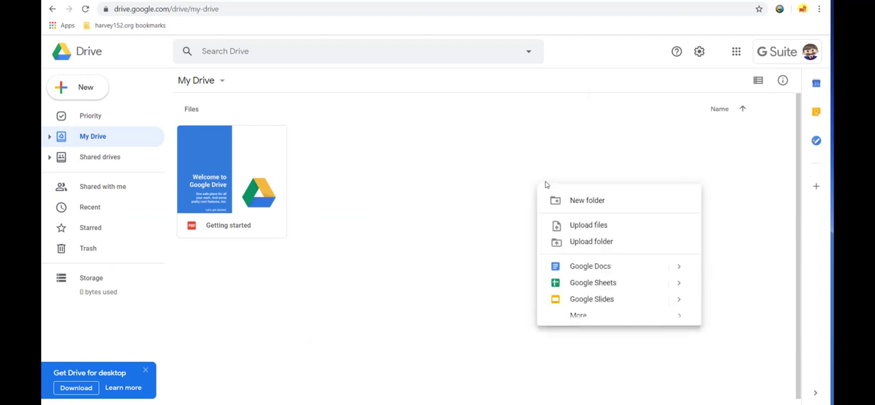
left_click(613, 225)
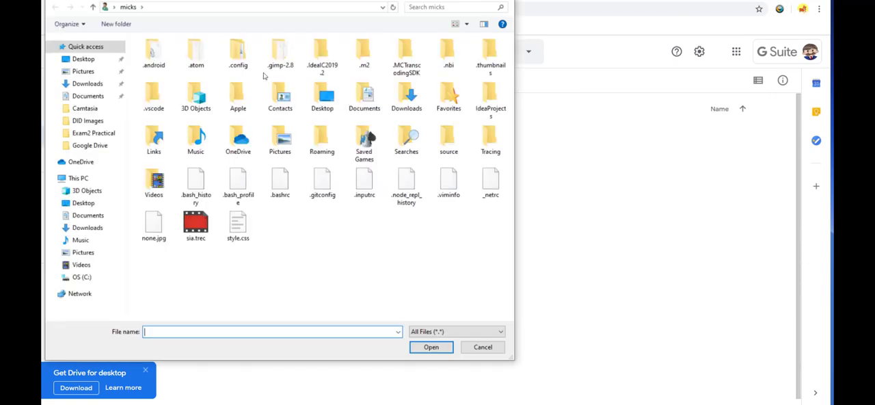
left_click(90, 145)
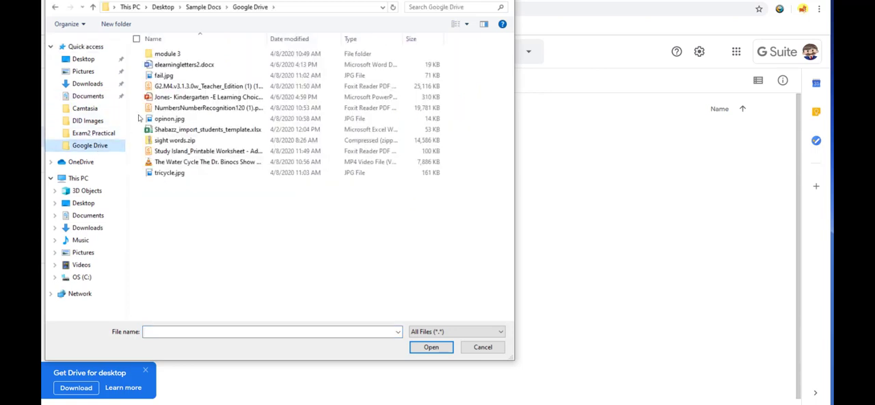
left_click(166, 65)
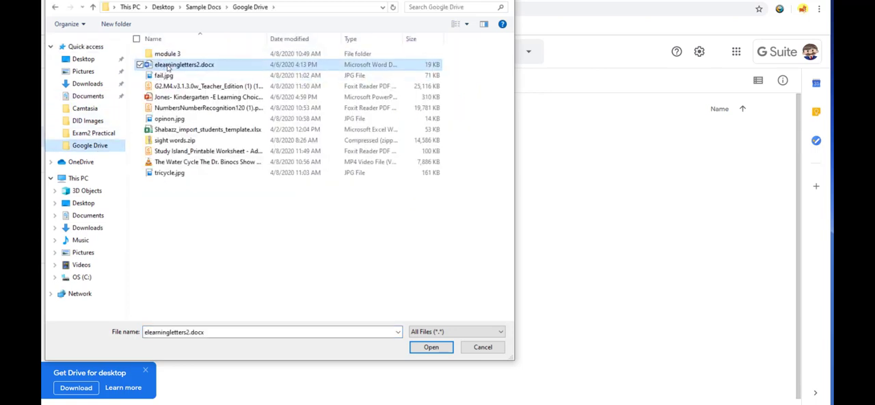
left_click(429, 347)
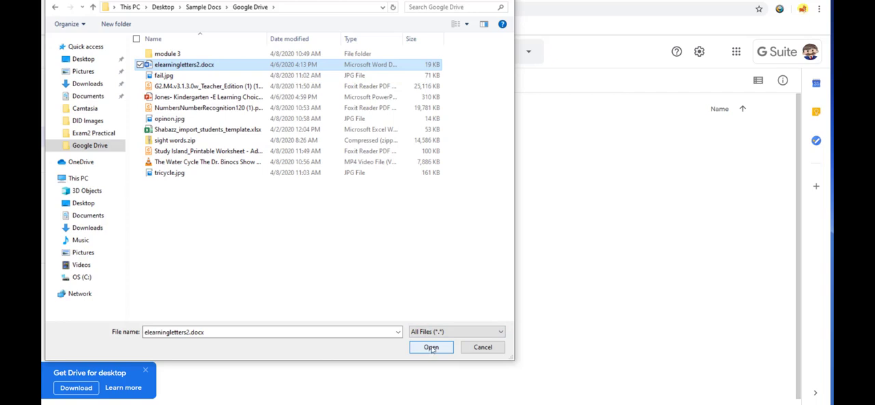
left_click(431, 348)
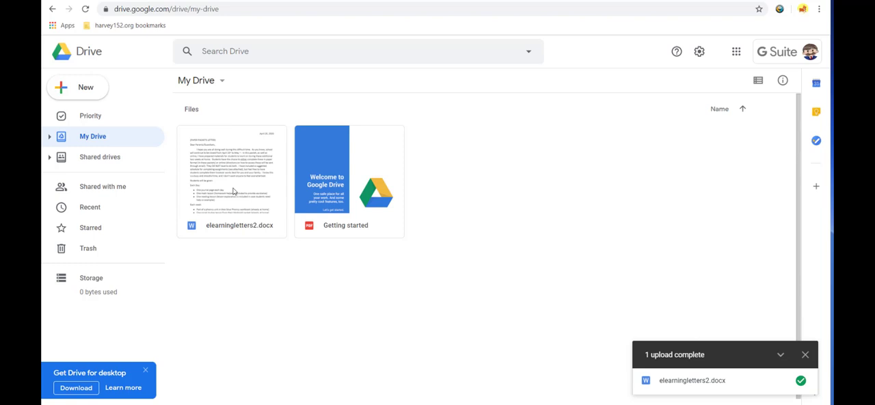
Step: Check the option for converting uploads to Google Docs editor format in the Drive settings, and close the settings
left_click(699, 52)
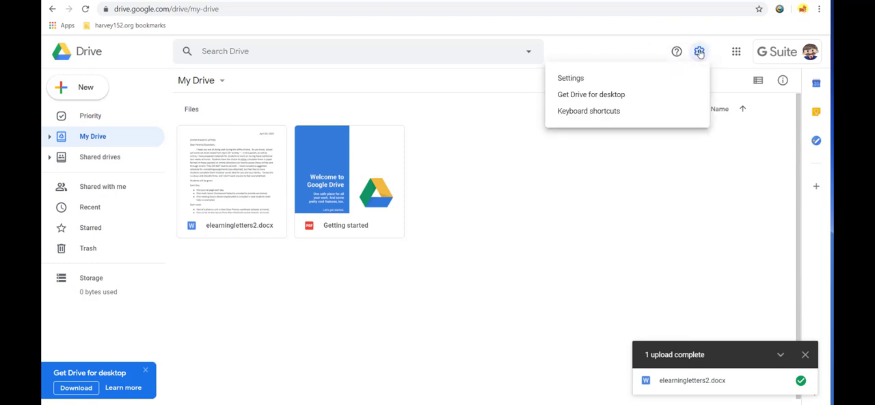
left_click(597, 81)
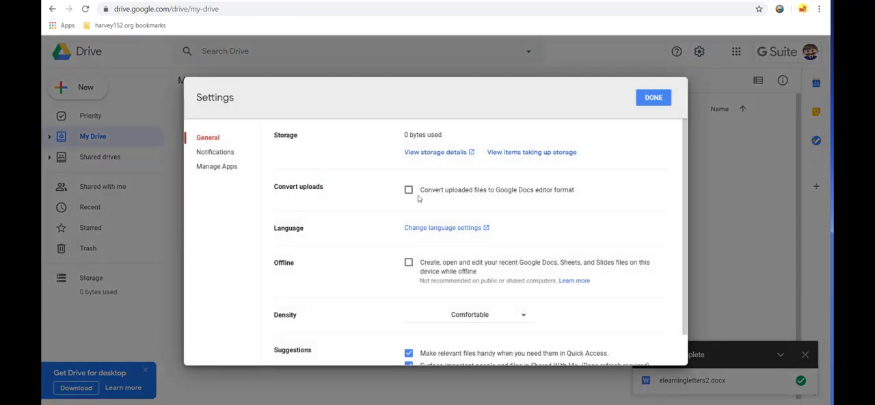
left_click(659, 96)
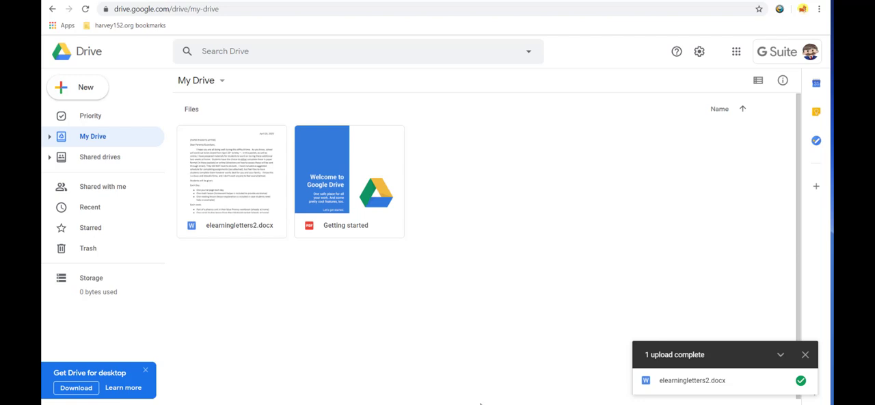
Step: Upload the Study Island_Printable Worksheet PDF into My Drive directly from the local Google Drive folder window
right_click(493, 222)
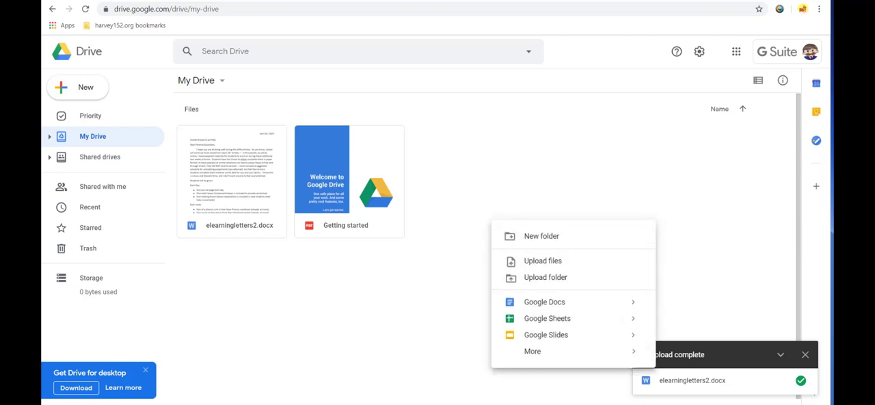
left_click(307, 403)
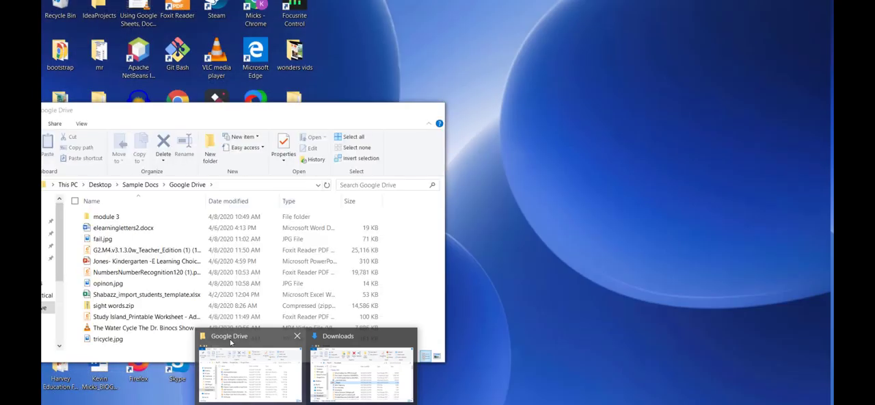
left_click(231, 342)
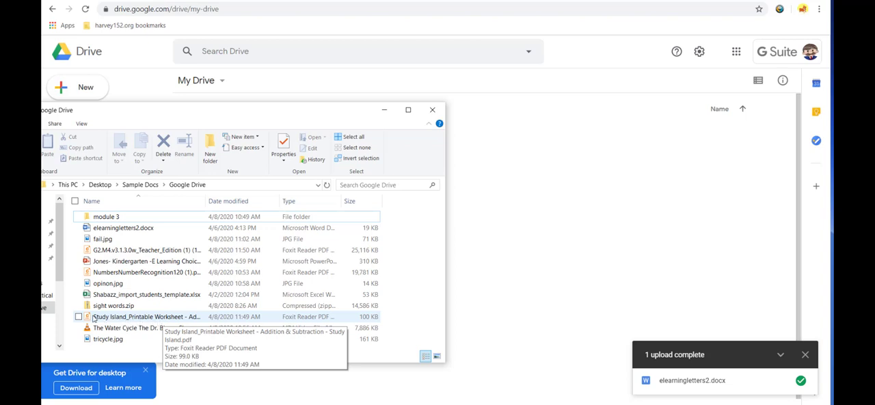
left_click_drag(100, 320, 590, 207)
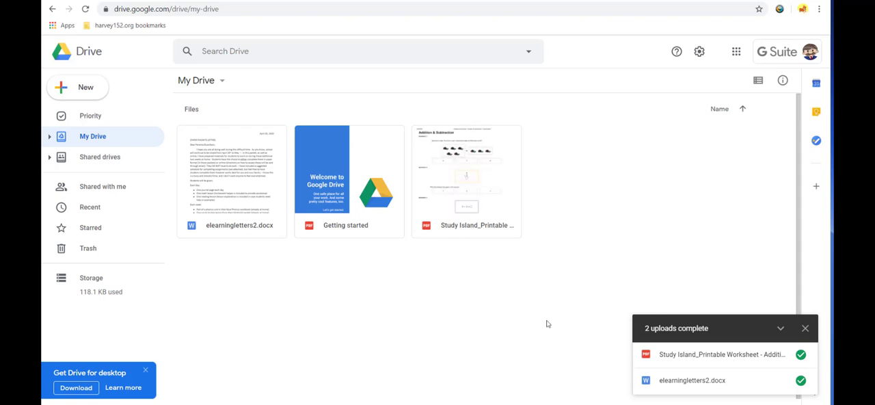
Step: Upload the whole module 3 folder from the local Google Drive folder into My Drive and allow the upload of its files
right_click(641, 187)
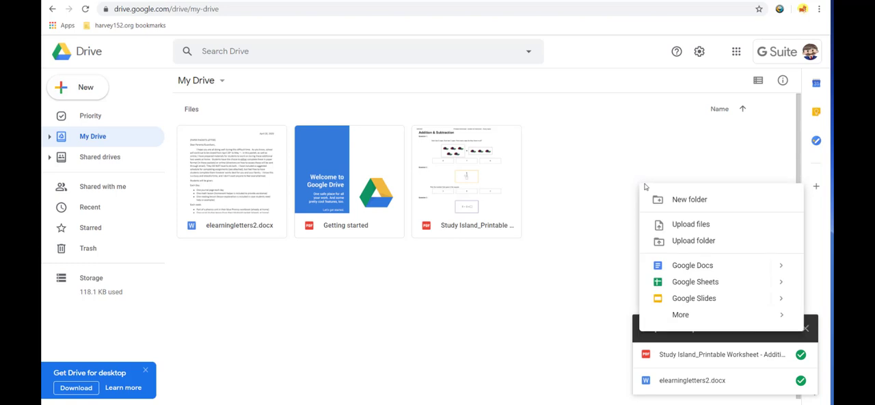
left_click(686, 241)
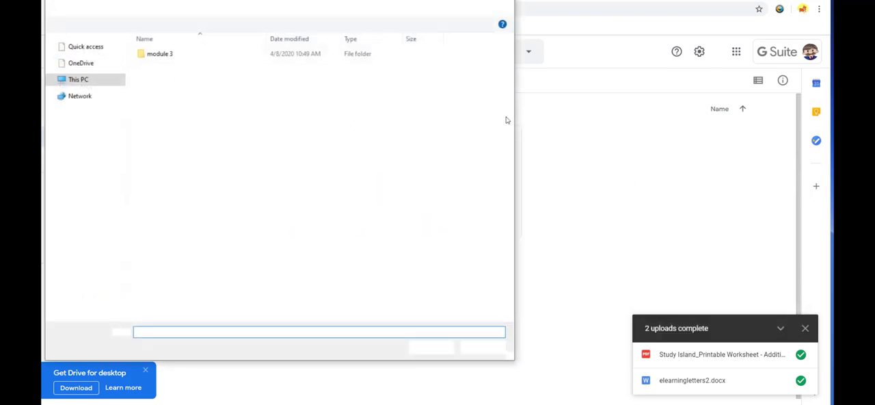
left_click(169, 54)
left_click(432, 347)
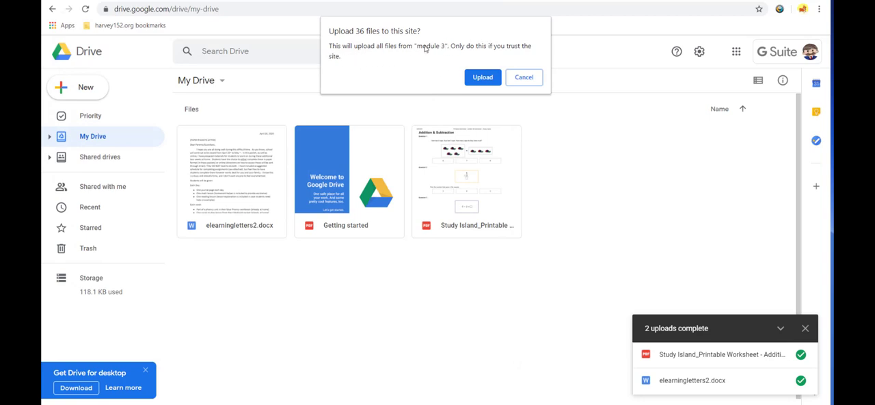
left_click(481, 77)
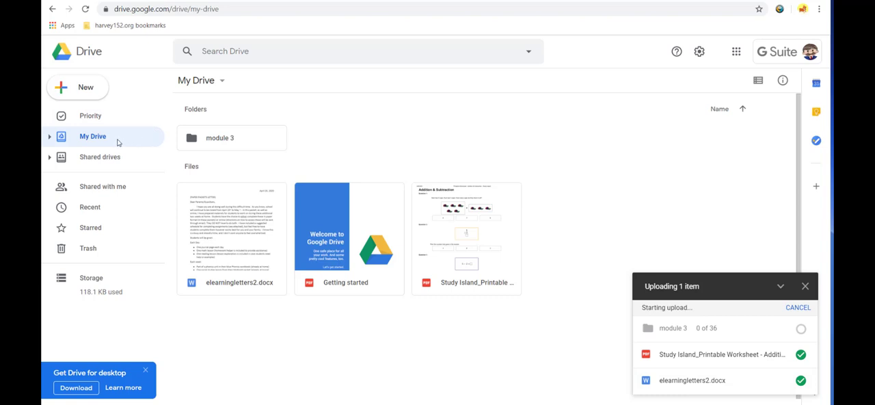
Step: Select every item in the local Google Drive folder and try to move them all into My Drive at once
mouse_move(306, 404)
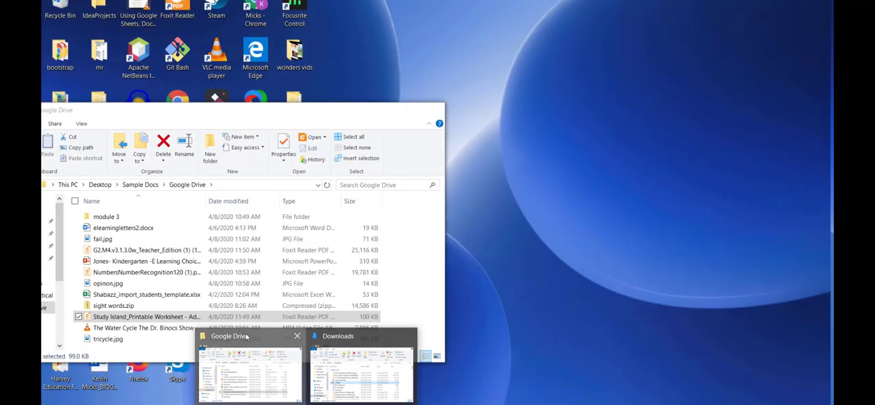
left_click(246, 336)
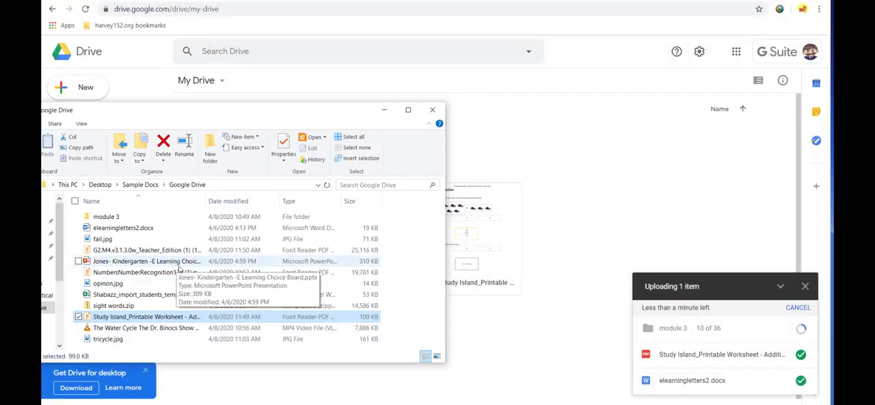
key("ctrl+a")
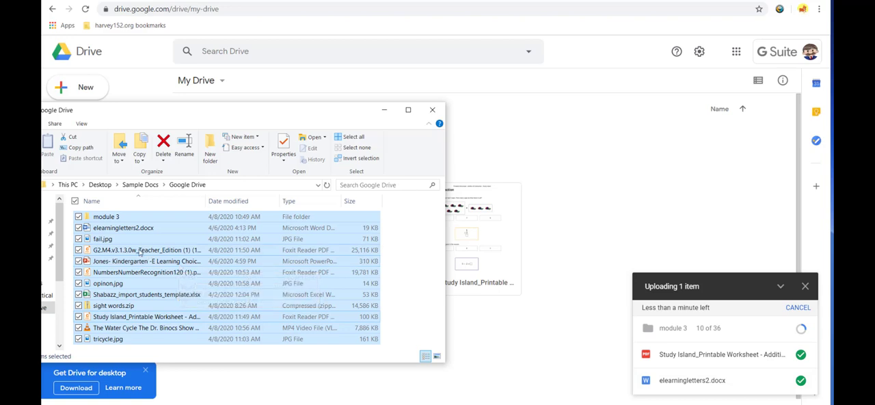
left_click_drag(167, 113, 188, 85)
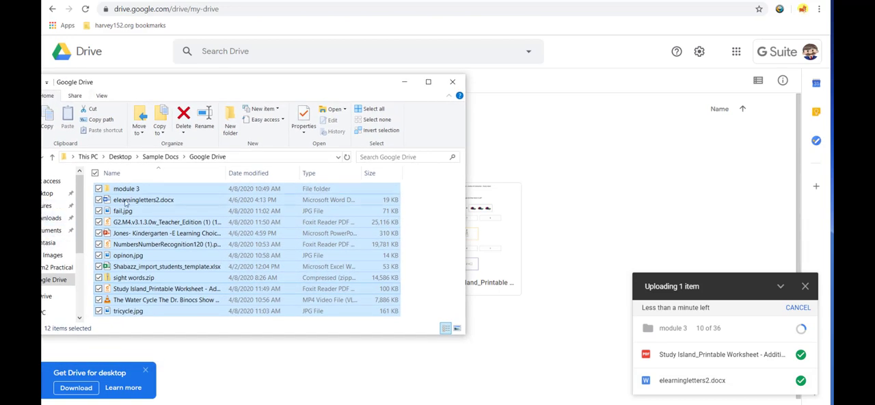
left_click_drag(147, 234, 593, 210)
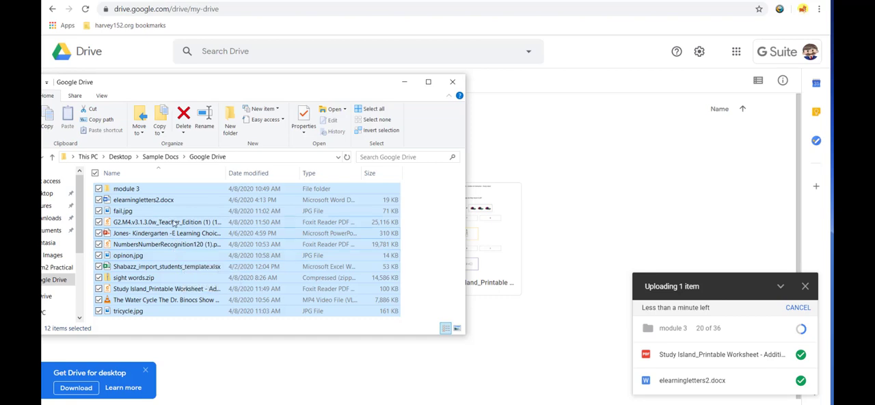
left_click_drag(164, 89, 206, 78)
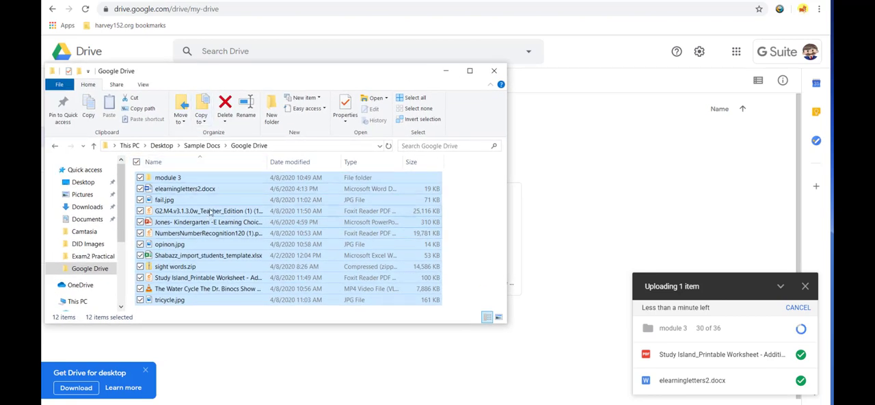
left_click_drag(208, 218, 194, 252)
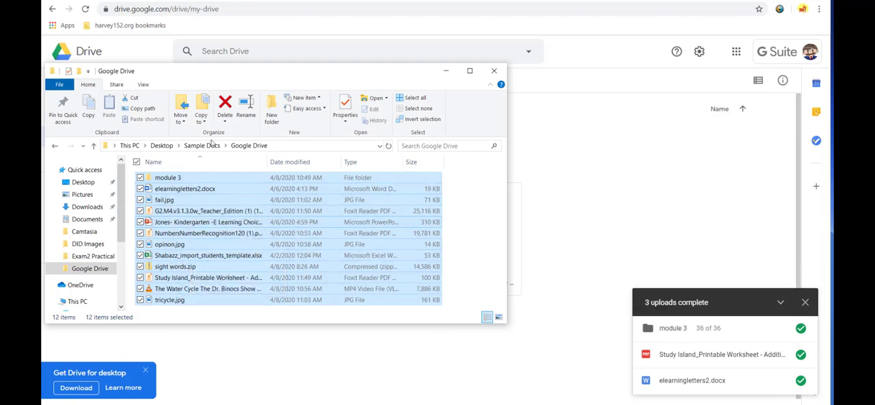
left_click_drag(231, 79, 365, 164)
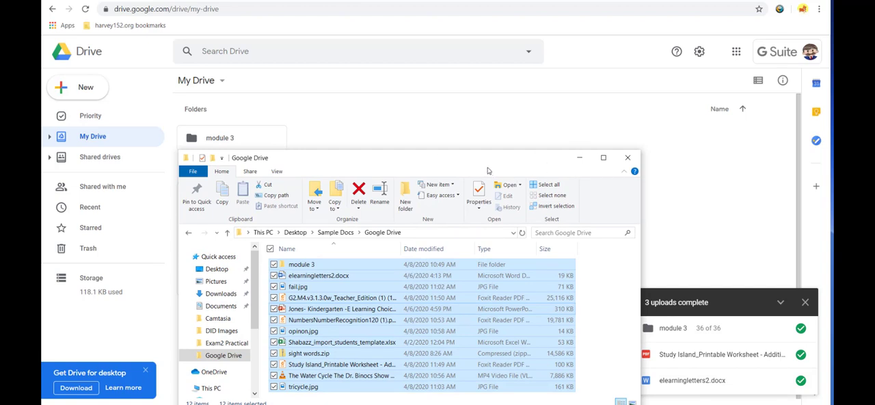
left_click_drag(419, 157, 345, 108)
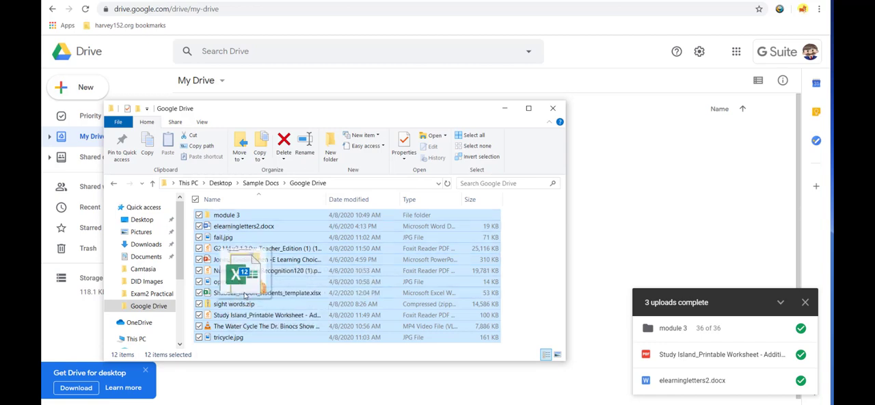
Step: Upload the import students template .xlsx workbook and The Water Cycle The Dr. Binocs Show video from the local folder into My Drive
left_click(244, 295)
left_click_drag(244, 295, 354, 174)
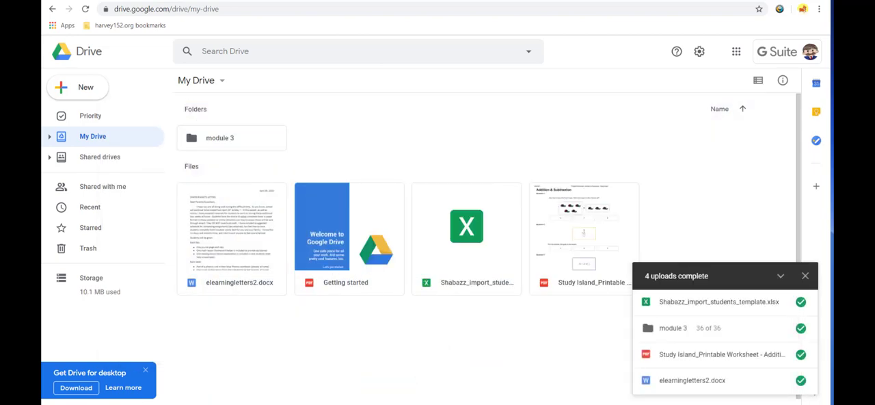
left_click(260, 348)
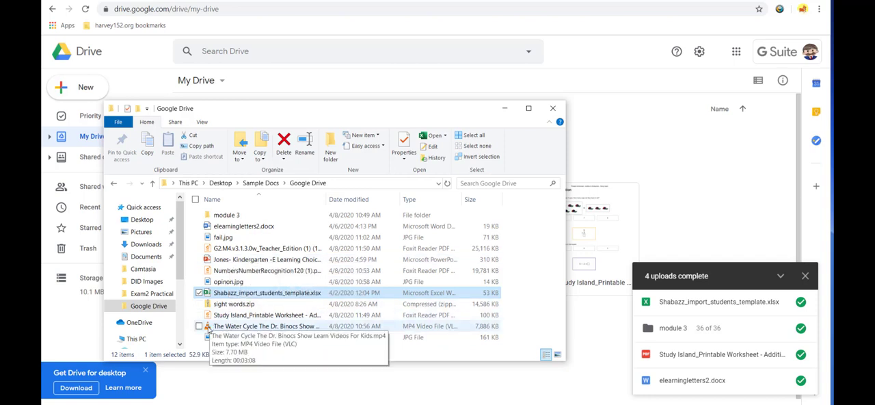
left_click_drag(224, 329, 698, 213)
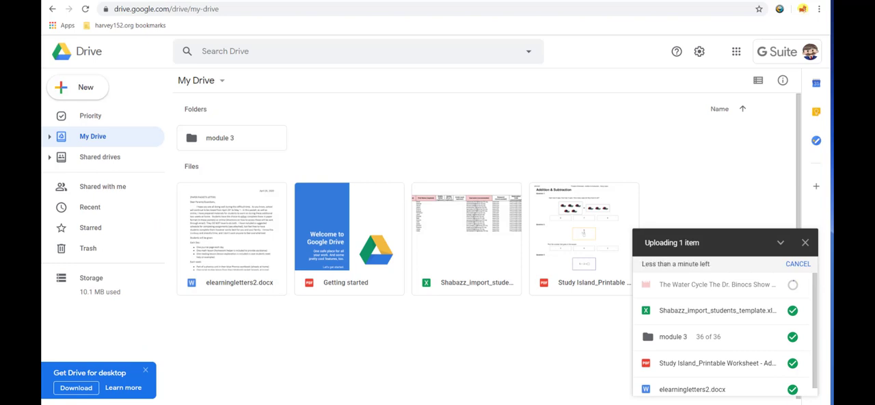
Step: Upload the opinon.jpg image from the local Google Drive folder into My Drive and collapse the upload progress list
left_click(250, 337)
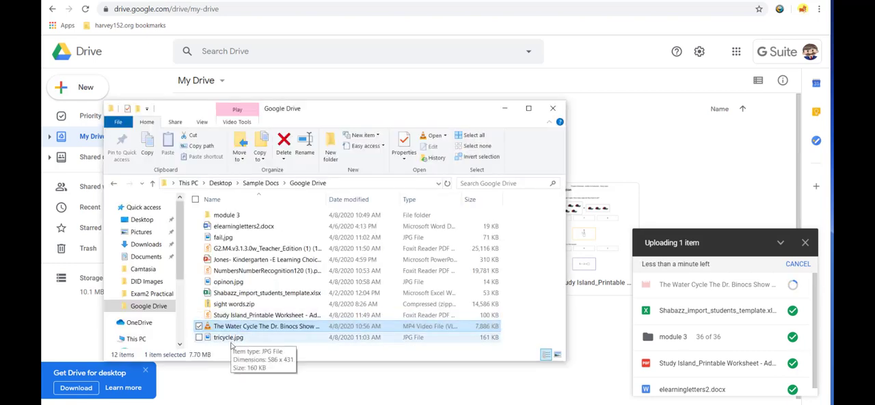
left_click_drag(226, 281, 664, 149)
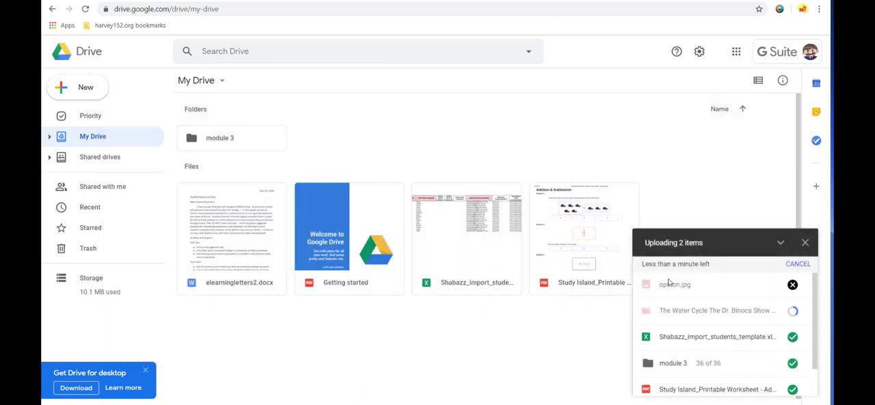
left_click(781, 244)
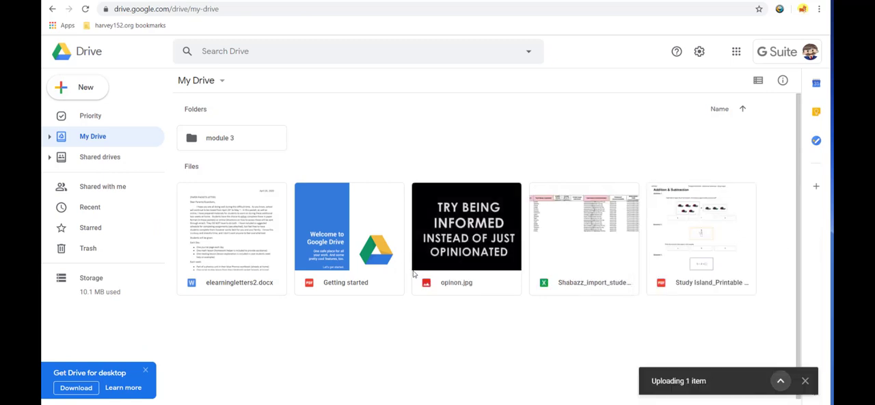
Step: Preview elearningletters2.docx, the Getting started PDF, the import students template workbook and the Study Island_Printable PDF, declining the Sheets editing offer
double_click(235, 278)
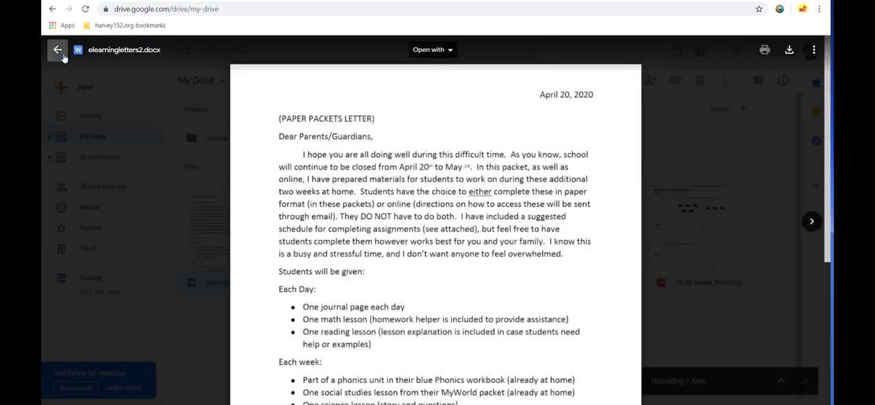
left_click(56, 49)
double_click(335, 252)
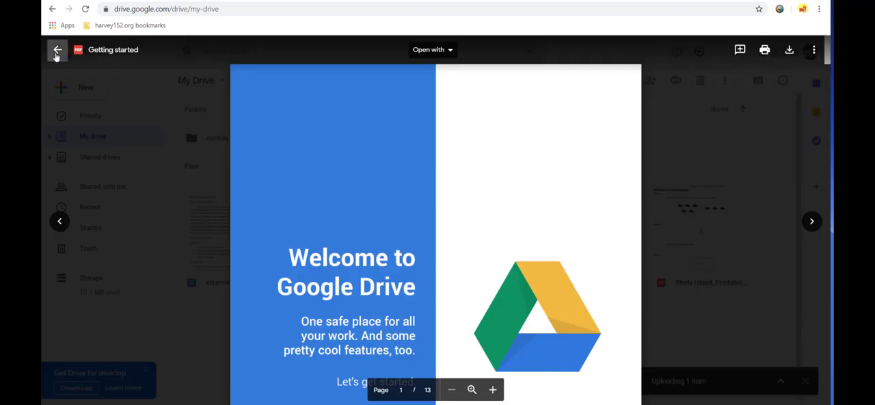
left_click(58, 49)
double_click(594, 281)
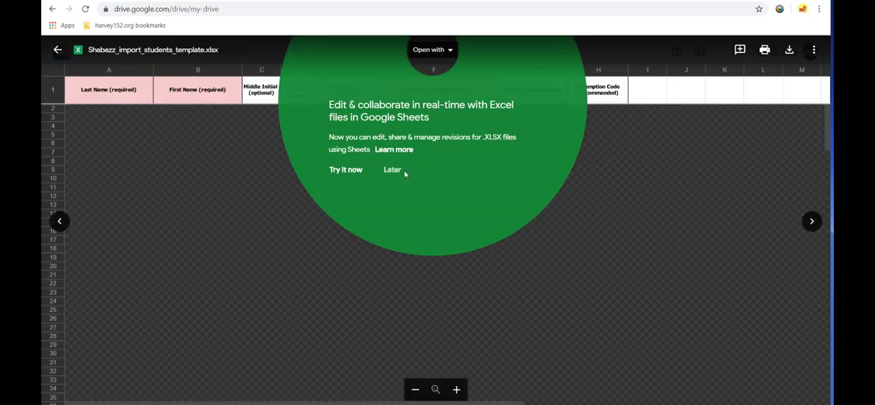
left_click(402, 171)
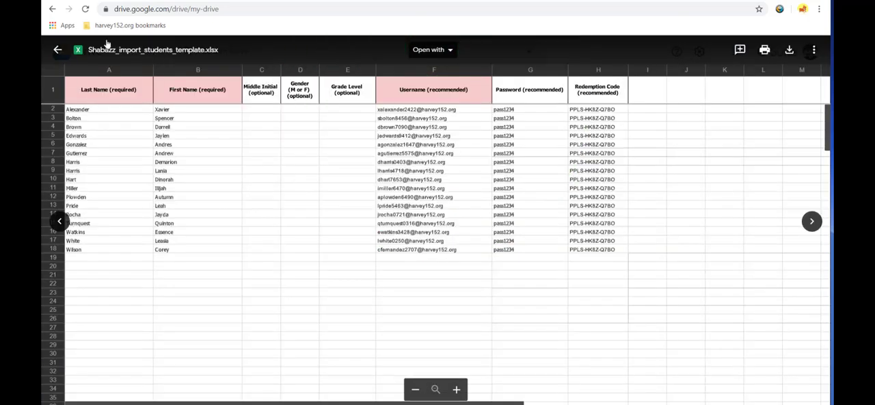
left_click(57, 49)
double_click(684, 273)
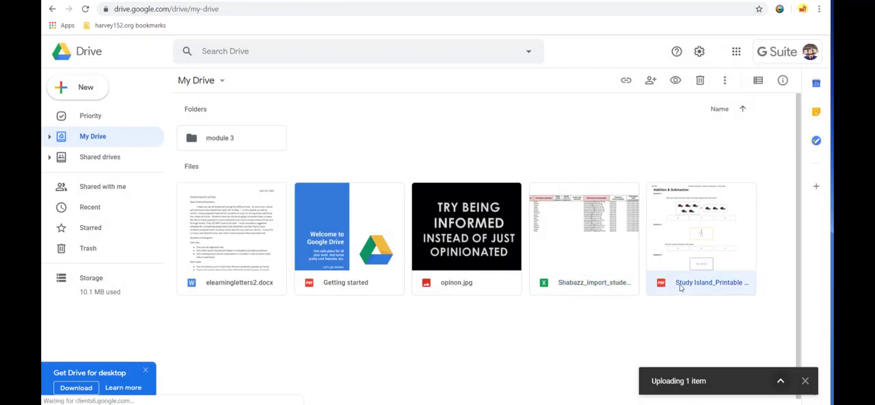
left_click(58, 50)
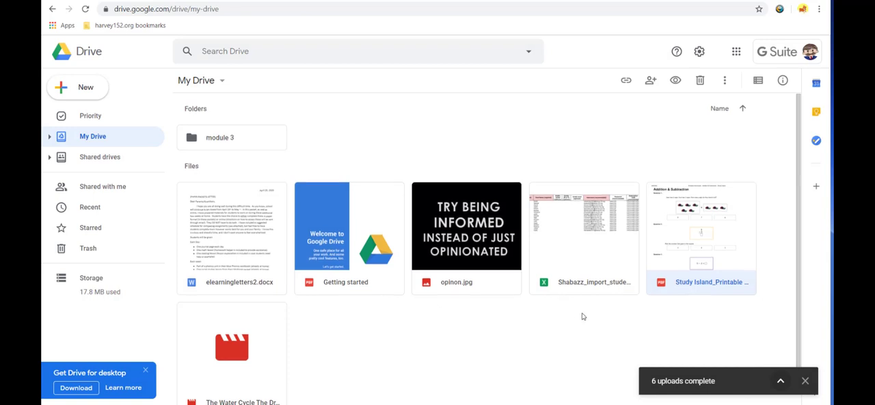
Step: Preview the uploaded The Water Cycle The Dr. Binocs Show video and the opinon.jpg image, closing each preview
scroll(581, 316, "down", 1)
left_click(247, 326)
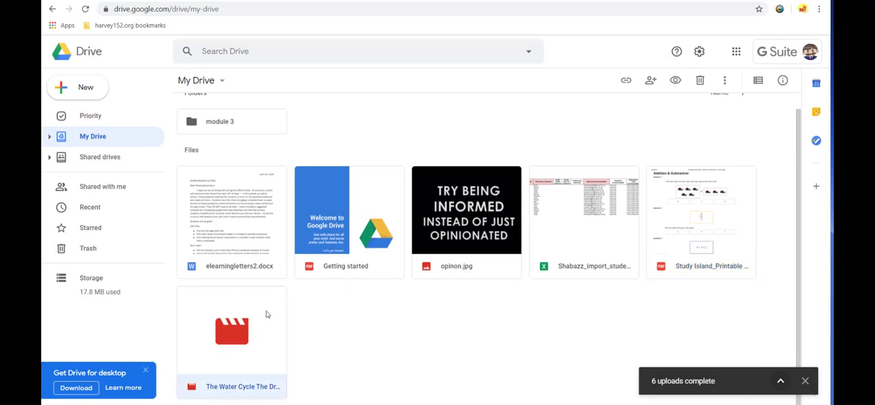
double_click(266, 315)
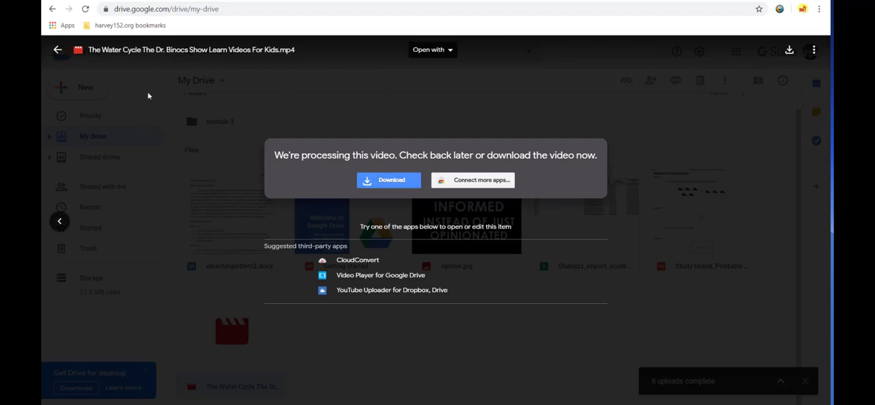
left_click(57, 49)
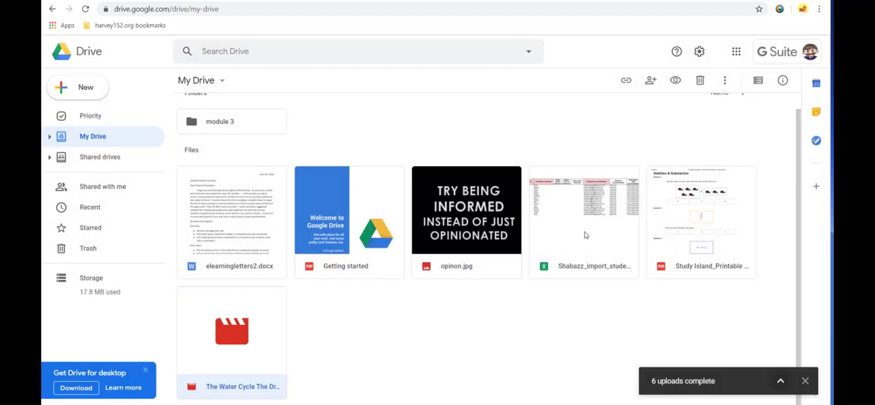
double_click(470, 272)
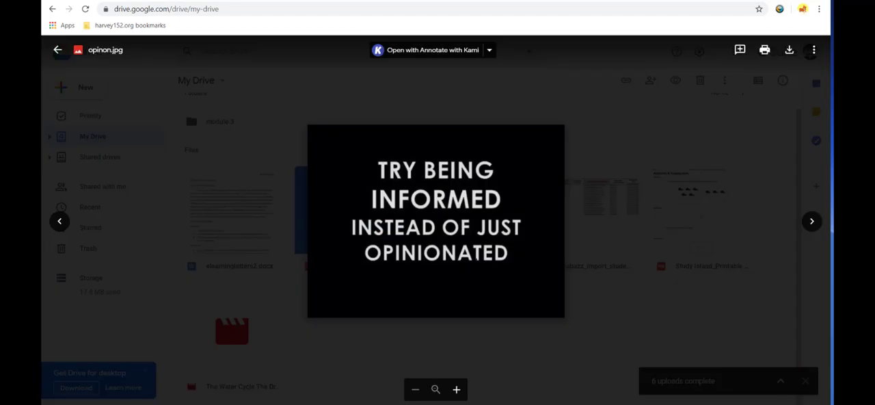
left_click(57, 49)
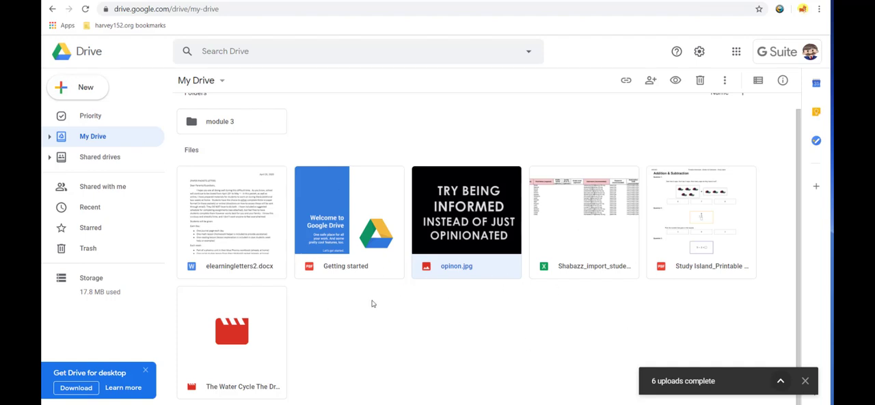
Step: Open sharing for the Study Island_Printable PDF and add a colleague as recipient by entering their e-mail
scroll(414, 333, "up", 1)
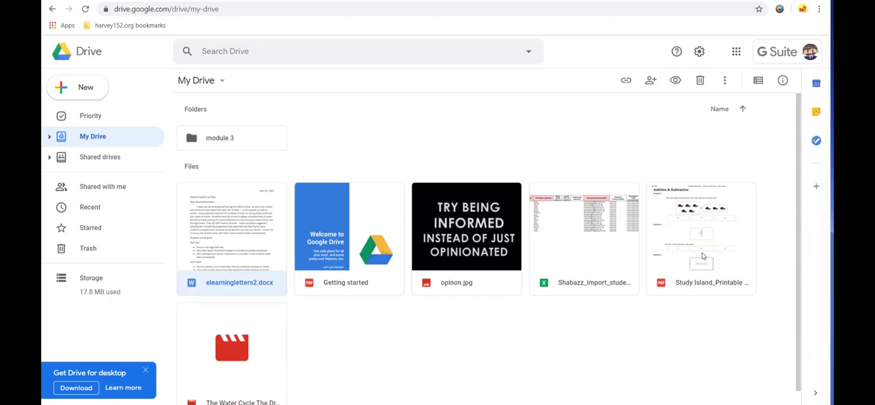
left_click(690, 212)
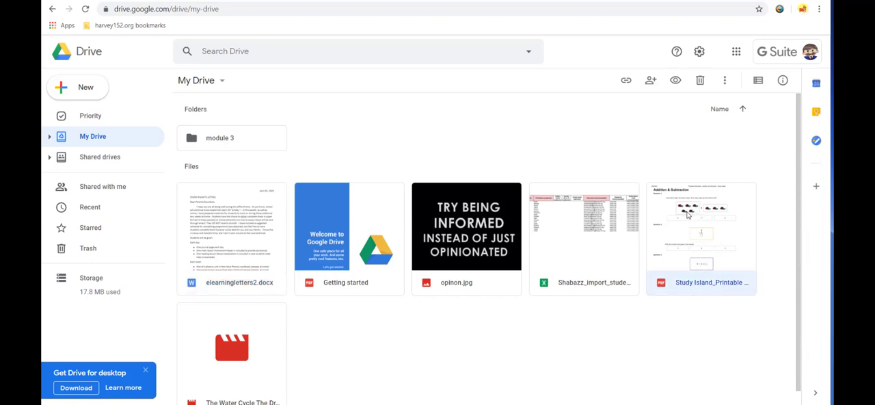
right_click(688, 215)
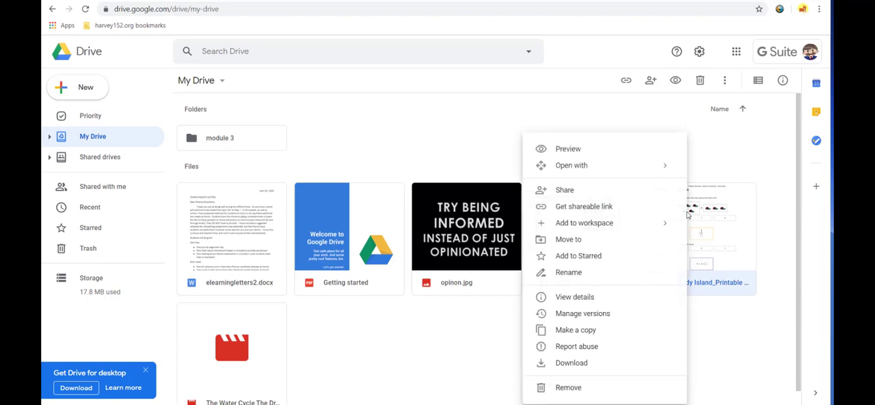
left_click(581, 192)
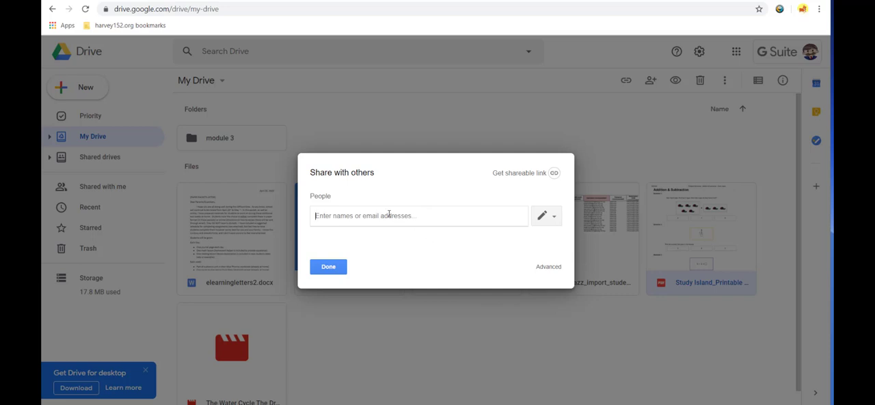
type("kmick")
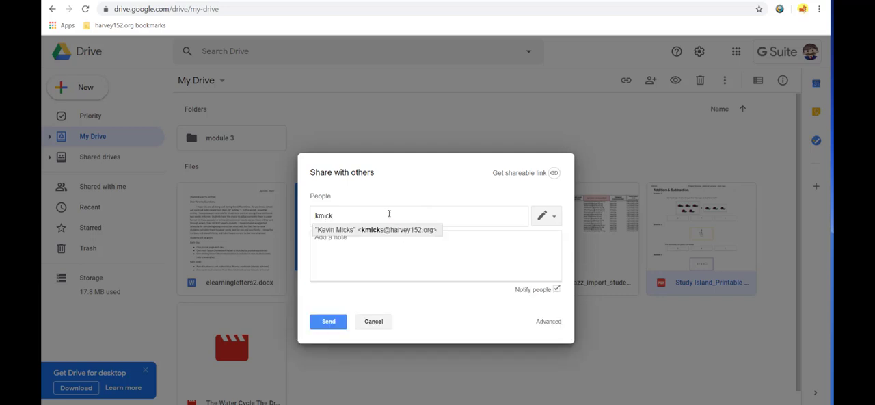
left_click(383, 230)
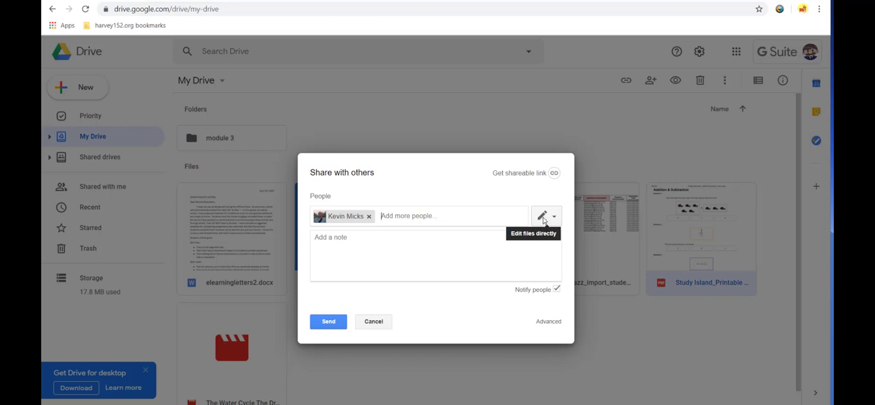
Step: Switch the recipient's access to Can comment, to Can view, and back to Can edit
left_click(555, 218)
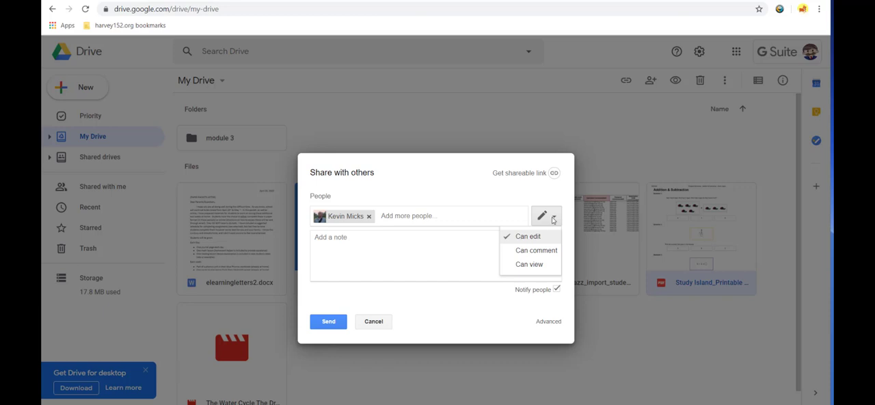
left_click(545, 253)
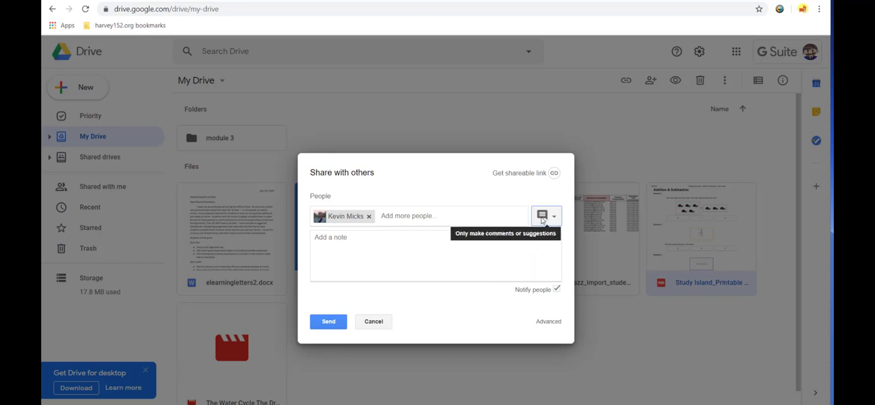
left_click(543, 218)
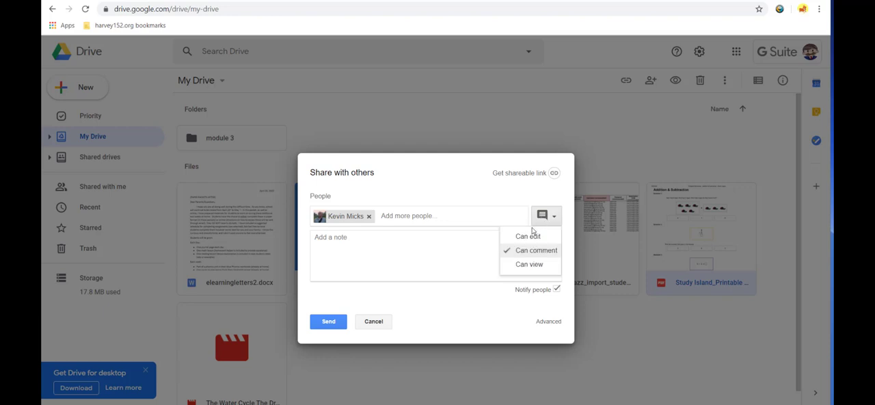
left_click(538, 265)
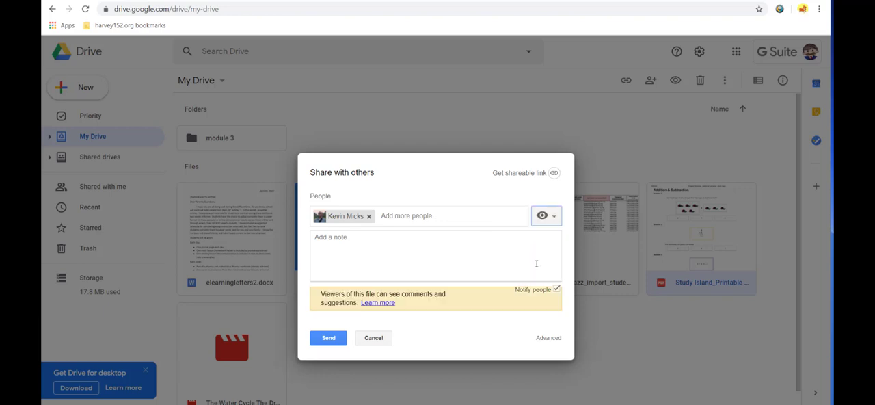
left_click(548, 218)
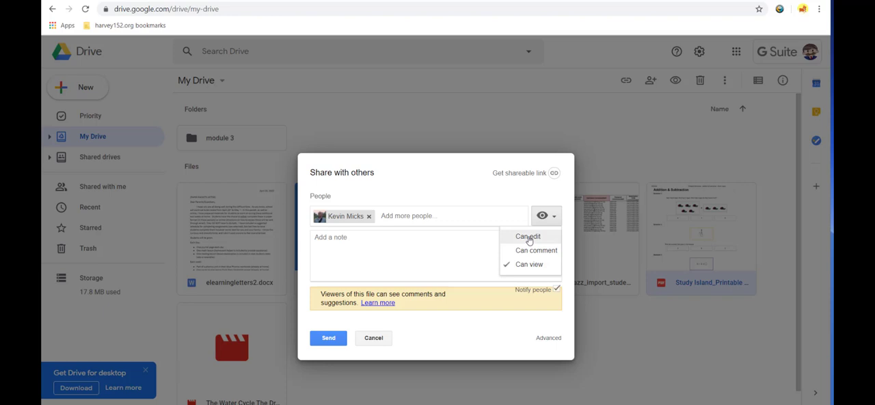
left_click(528, 237)
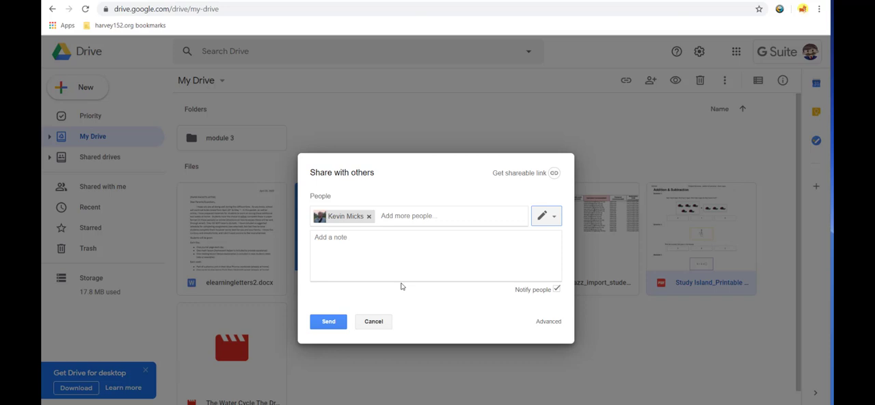
Step: Remove the added recipient and turn on a shareable link for the Study Island_Printable PDF
left_click(400, 218)
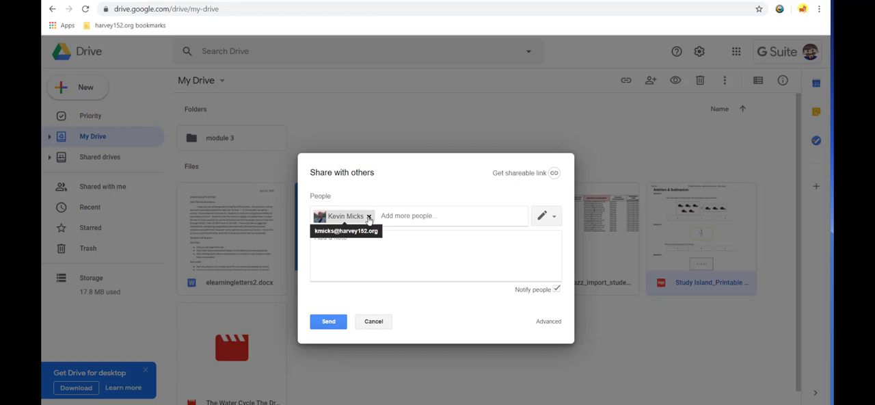
left_click(368, 216)
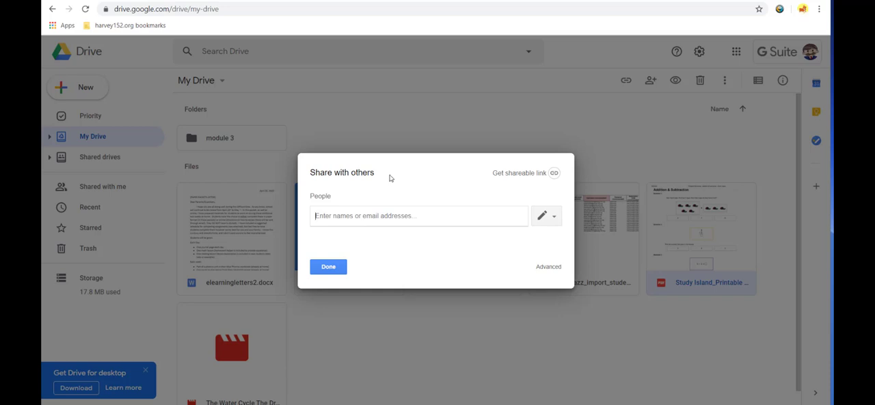
left_click(518, 176)
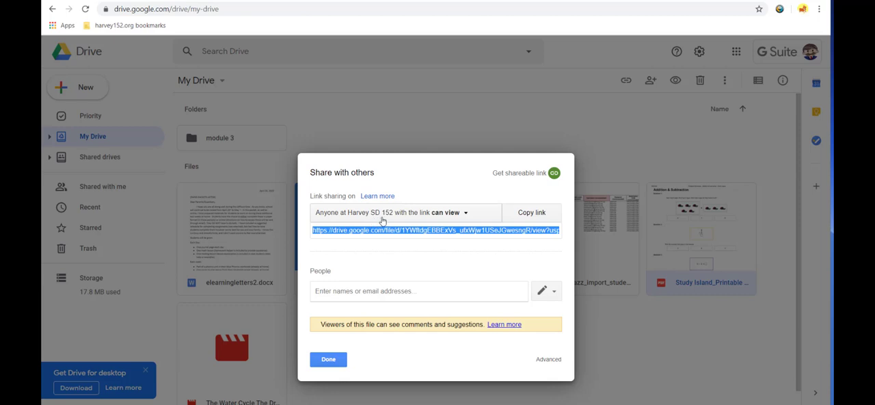
Step: Set the PDF's link sharing to On - Anyone with the link, with Can view access, and save the setting
left_click(465, 213)
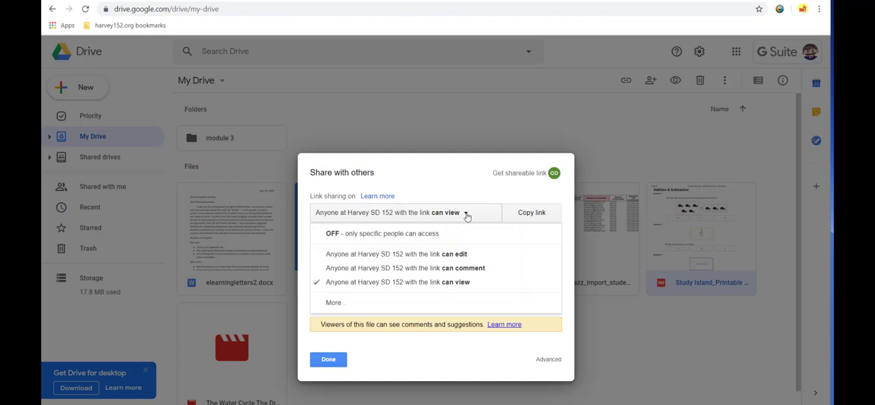
left_click(363, 303)
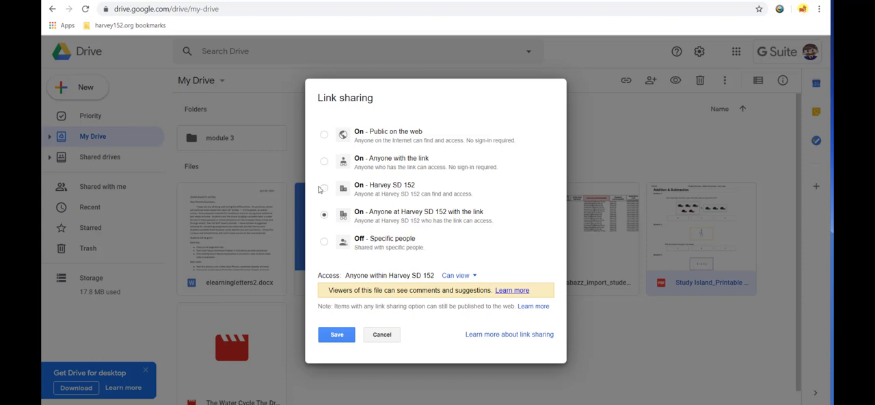
left_click(384, 165)
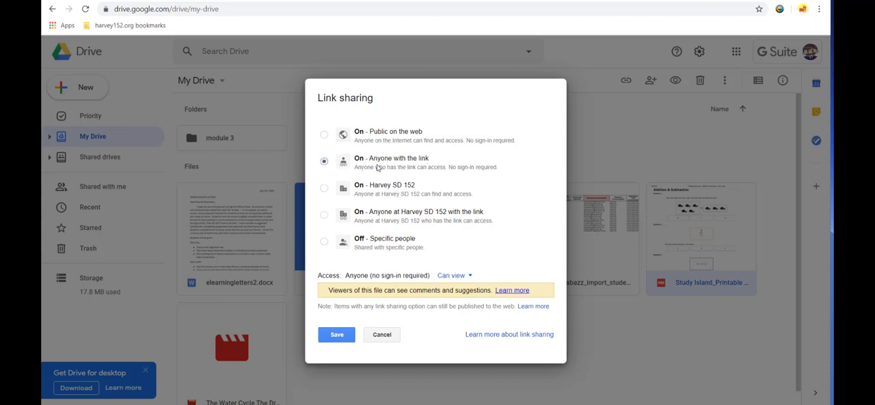
left_click(324, 216)
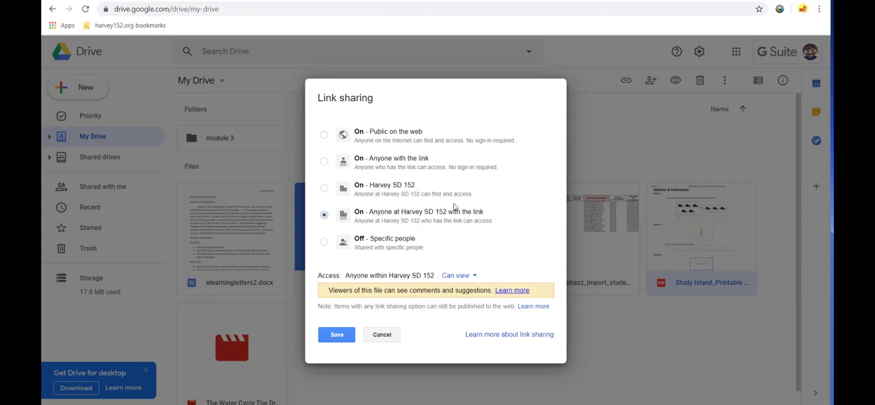
left_click(324, 162)
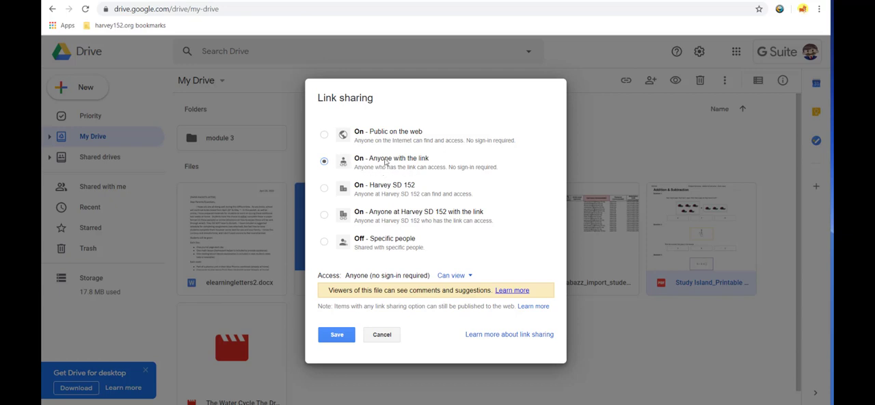
left_click(340, 335)
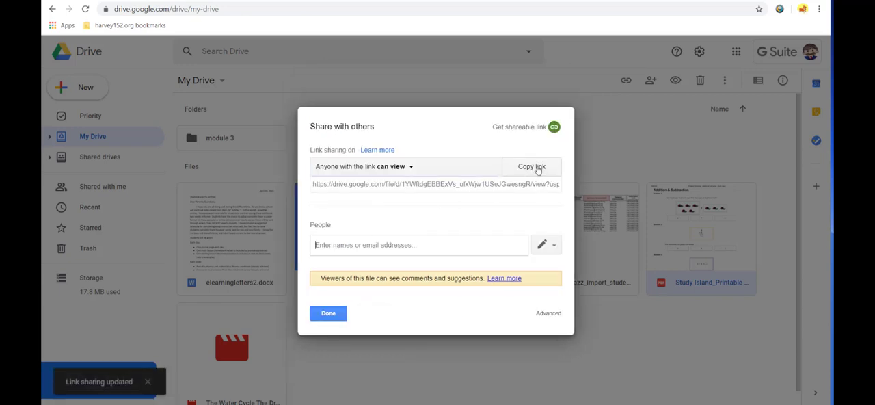
Step: Copy the Study Island_Printable PDF's shareable link and paste it into a new blank Google Docs document
left_click(537, 168)
left_click(343, 318)
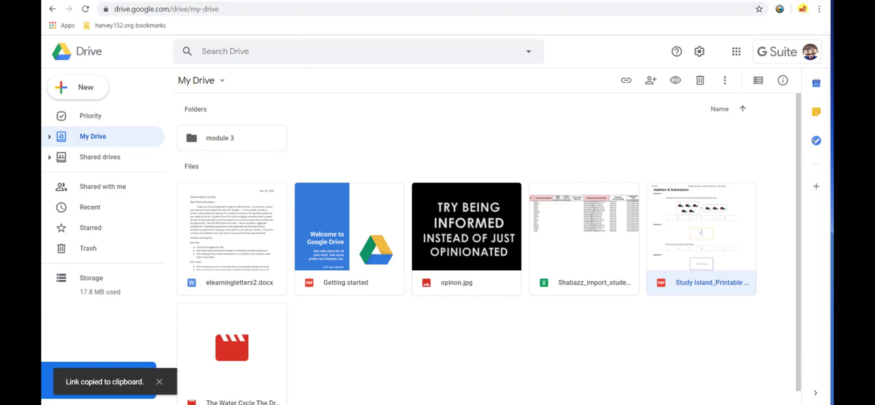
left_click(737, 52)
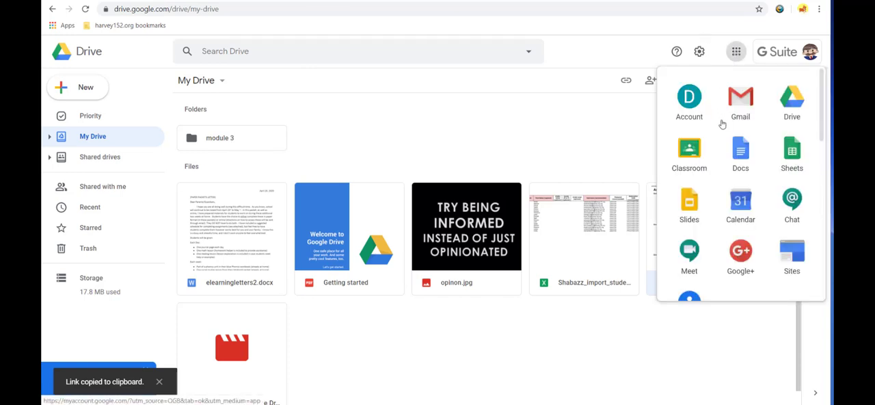
left_click(740, 151)
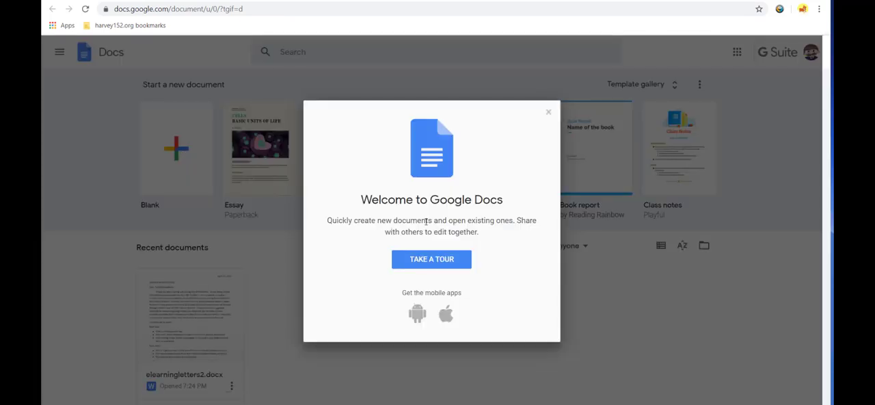
left_click(547, 111)
left_click(166, 153)
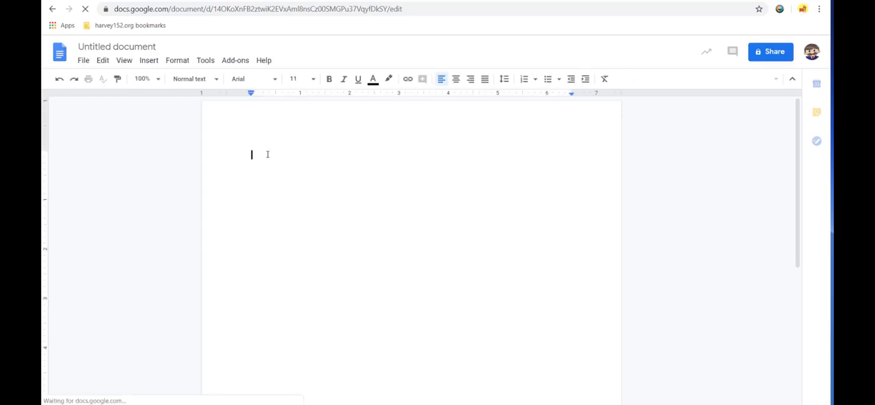
key("ctrl+v")
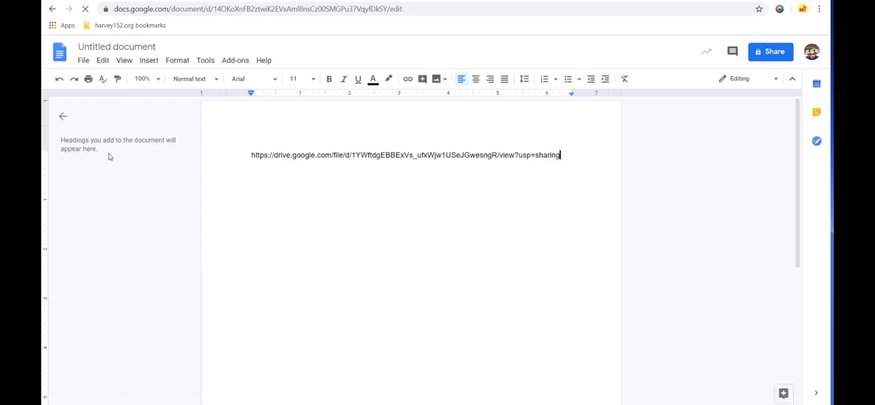
Step: Open the pasted link in a new browser tab and look over the first page of the worksheet PDF
left_click_drag(562, 155, 248, 157)
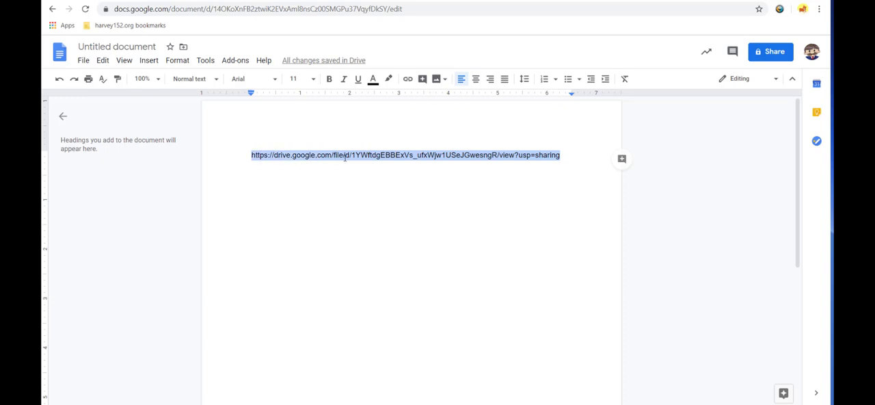
left_click_drag(562, 155, 250, 153)
key("ctrl+t")
key("ctrl+v")
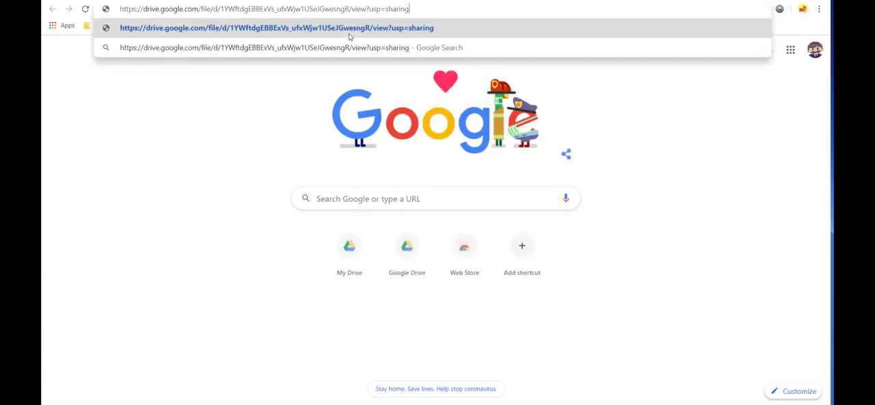
key("Return")
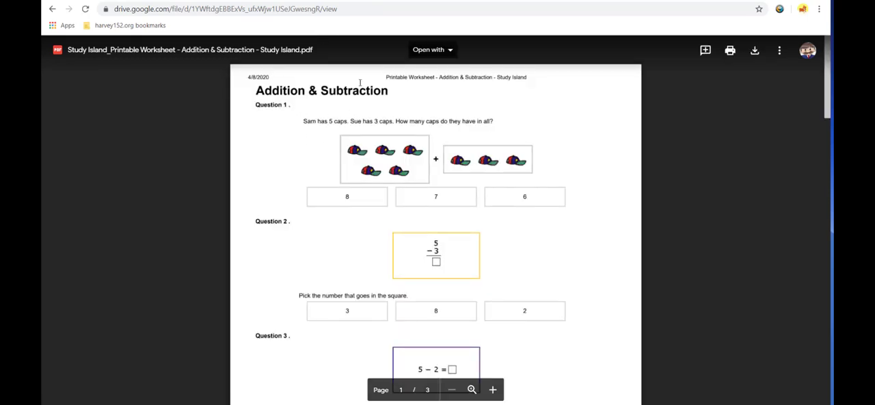
scroll(410, 268, "down", 8)
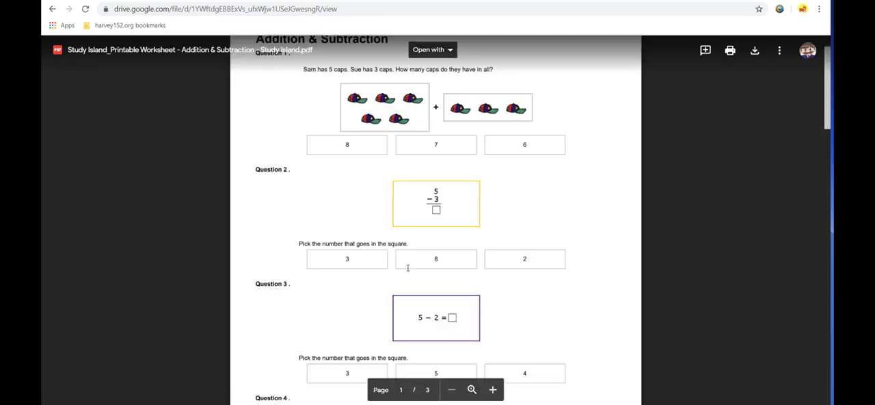
scroll(412, 274, "up", 6)
scroll(412, 273, "up", 3)
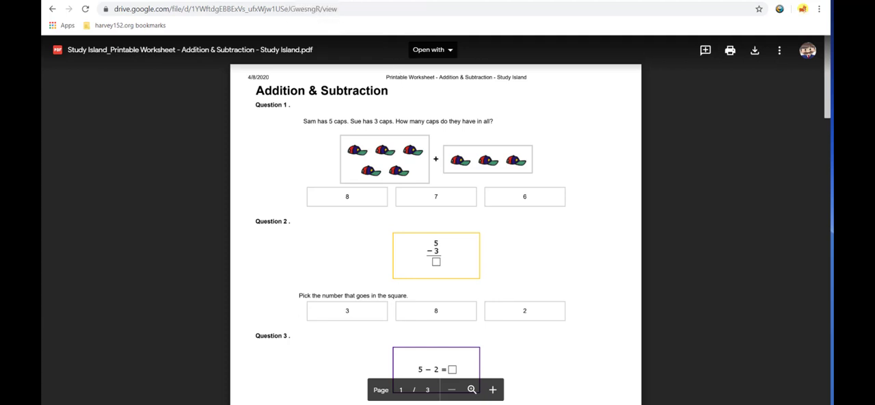
Step: Return to the untitled document and start a new line after the pasted URL so it becomes a hyperlink
left_click(352, 0)
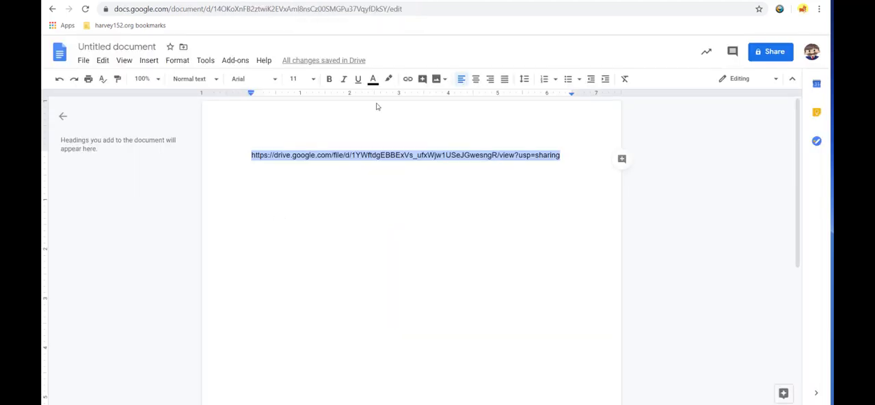
left_click(562, 158)
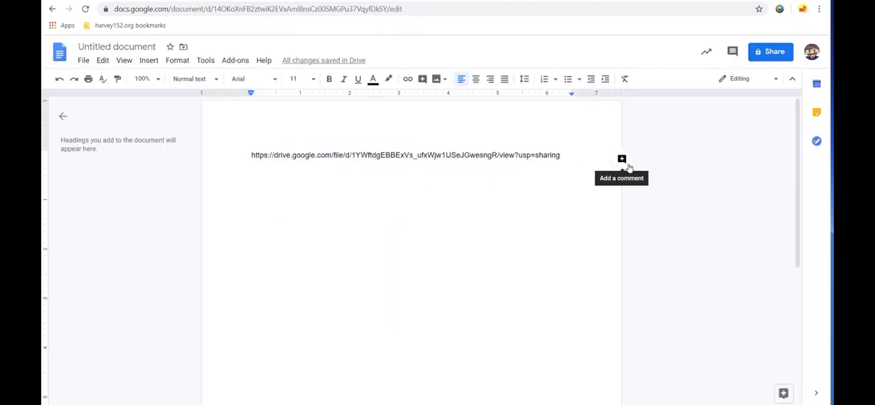
left_click_drag(562, 156, 248, 153)
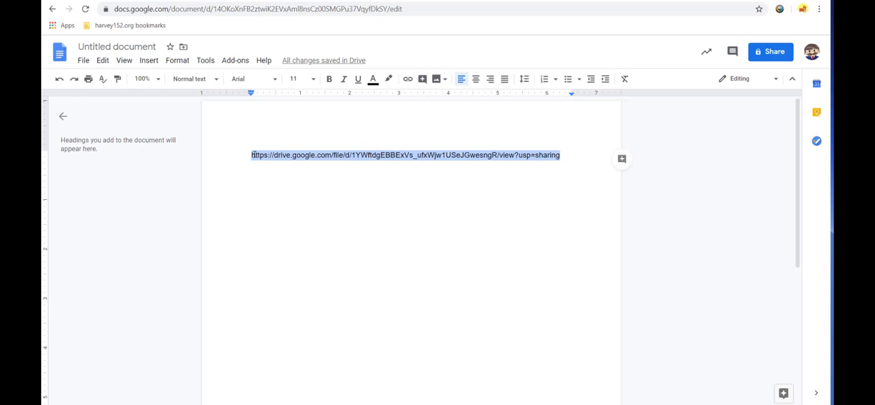
left_click(565, 157)
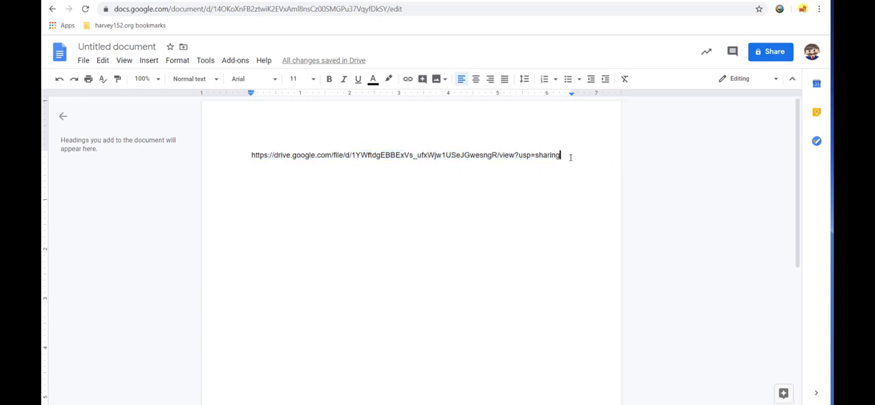
key("Return")
Step: Check the worksheet's title in the open PDF and enter "Addition & Subtraction Worksheet" below the URL in the document
left_click(438, 0)
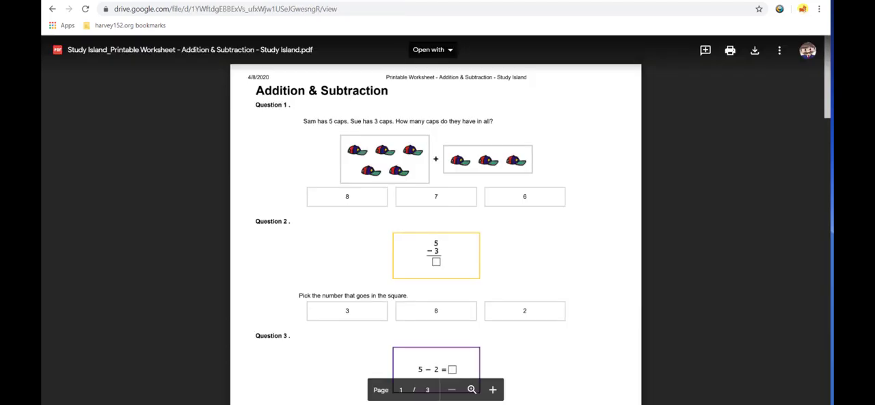
left_click(349, 1)
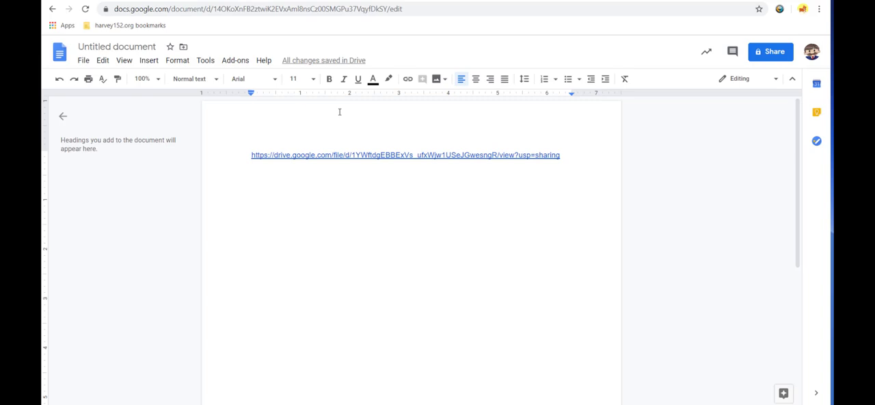
type("Additi")
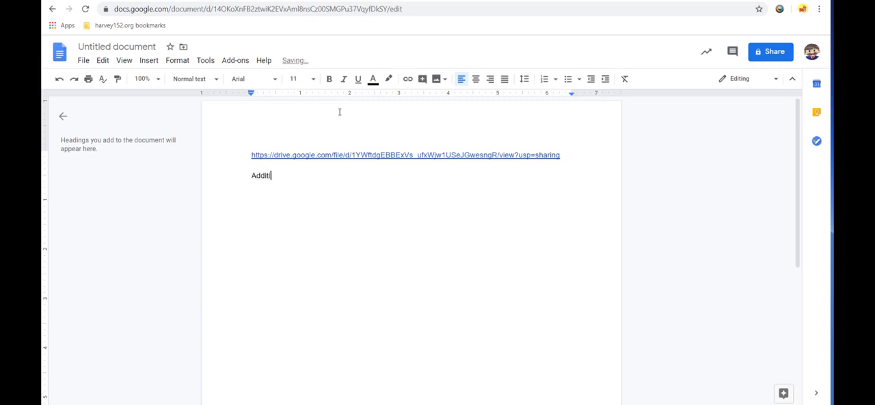
type("on & Subtraction Worksheet")
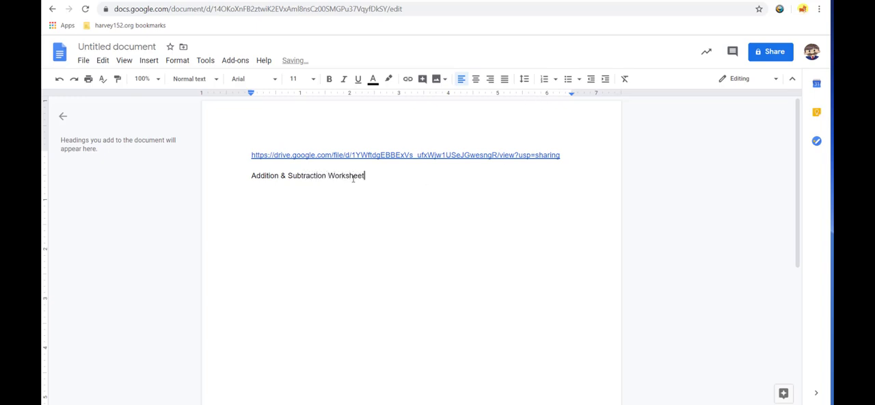
Step: Cut the full URL out of the document
left_click_drag(560, 154, 253, 149)
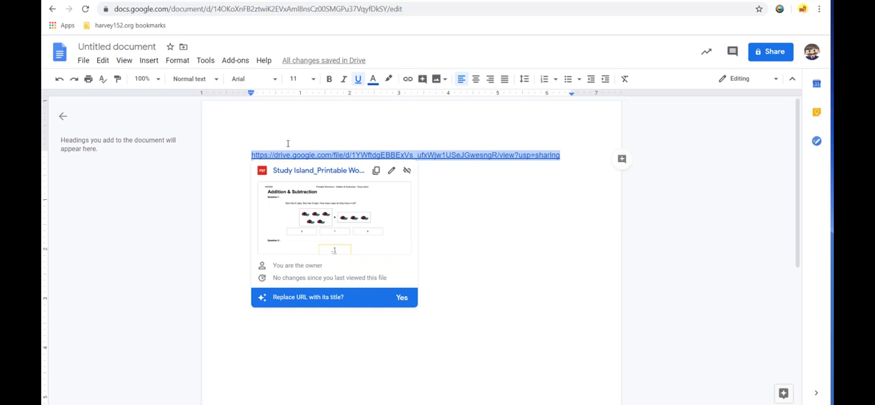
left_click(102, 61)
left_click(119, 121)
Step: Link the text "Addition & Subtraction Worksheet" to the PDF's sharing URL
left_click(364, 175)
left_click_drag(364, 175, 245, 182)
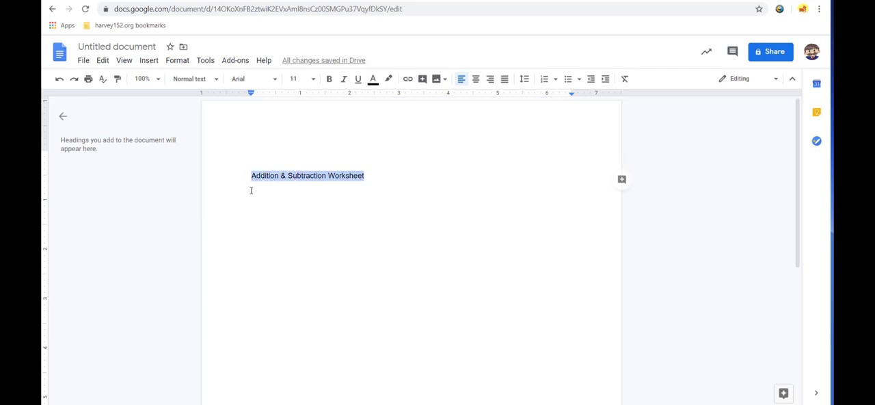
left_click(148, 60)
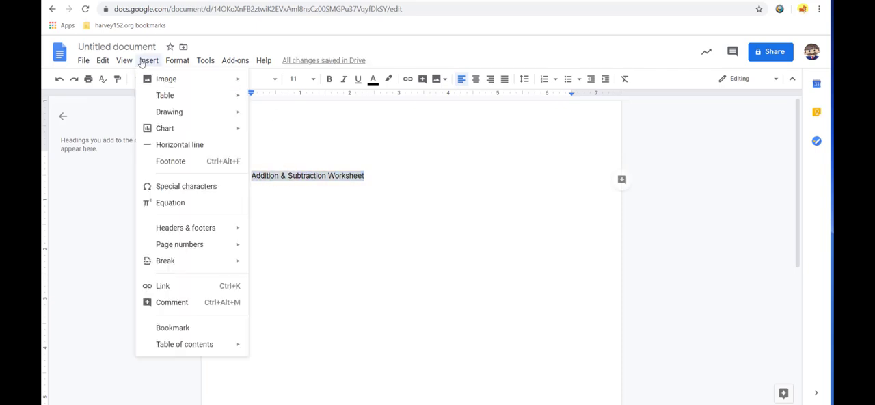
left_click(164, 288)
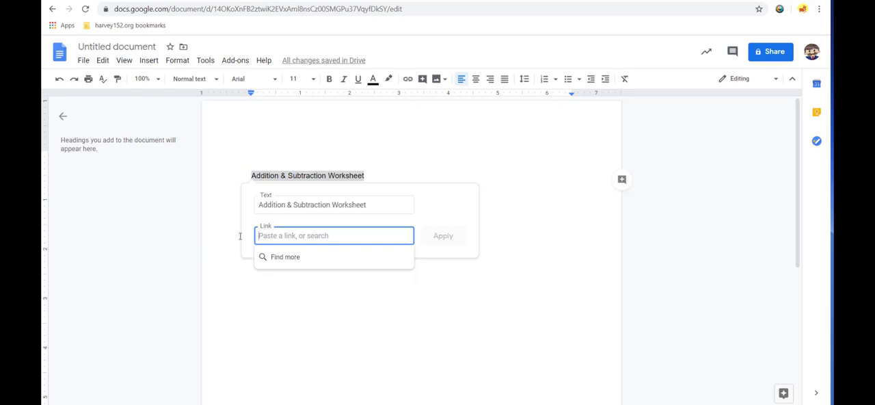
key("ctrl+v")
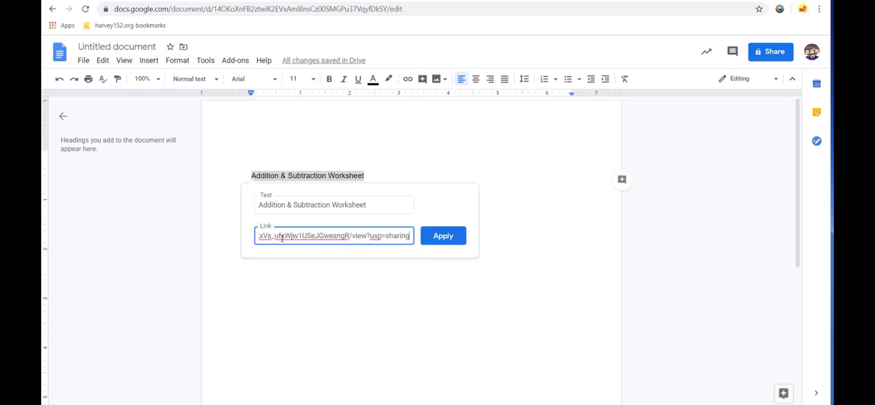
left_click(438, 236)
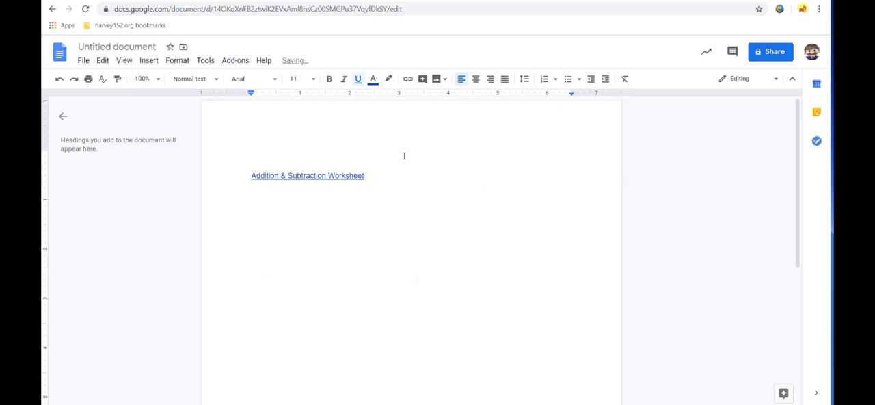
Step: Test the "Addition & Subtraction Worksheet" hyperlink by viewing its preview and opening the linked PDF
left_click_drag(366, 175, 260, 170)
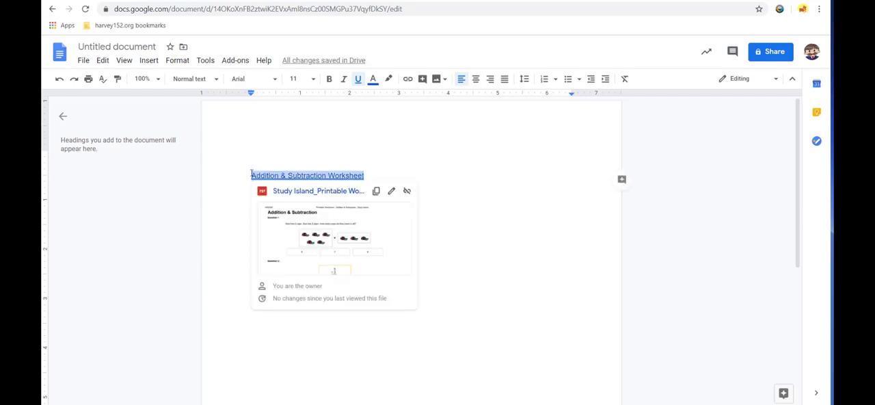
left_click(287, 148)
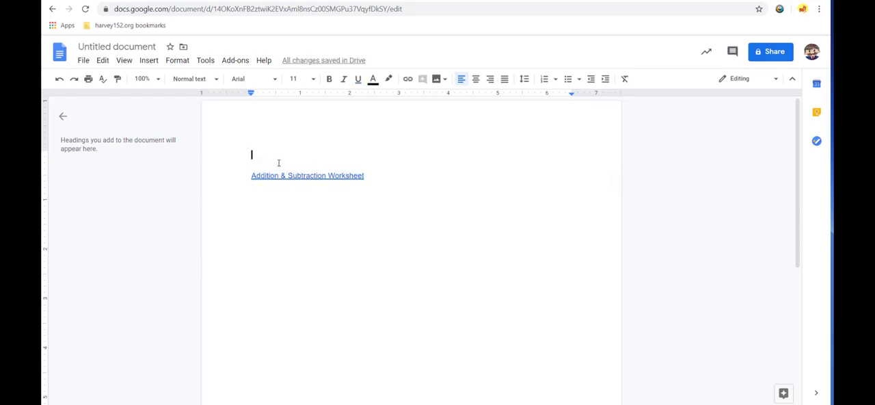
left_click(289, 176)
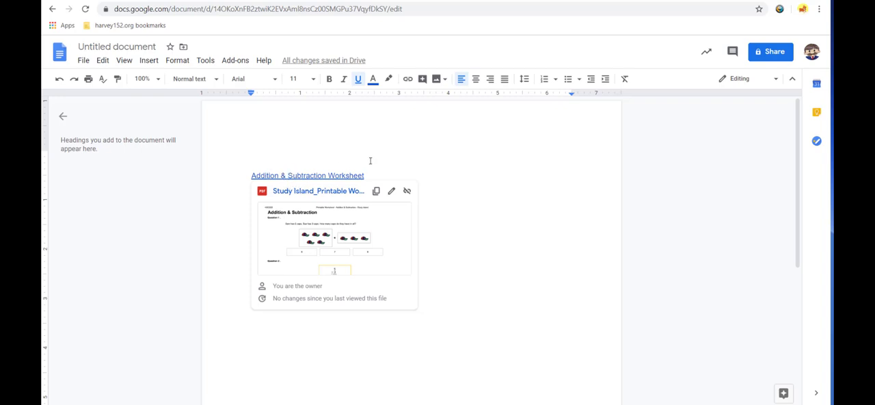
left_click(260, 165)
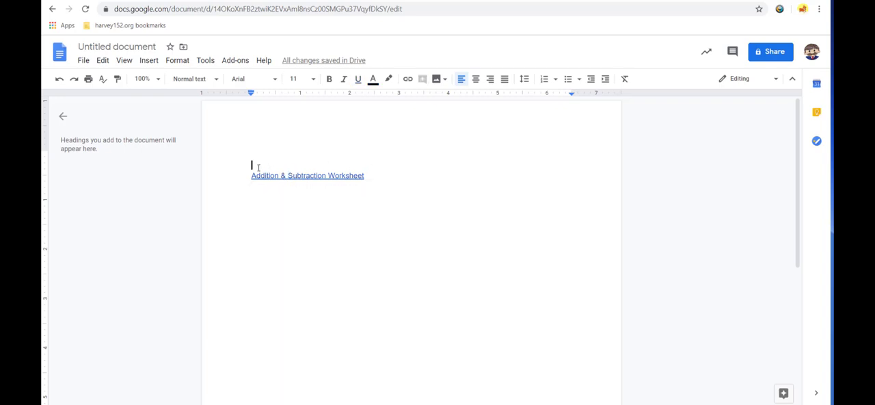
left_click(298, 176)
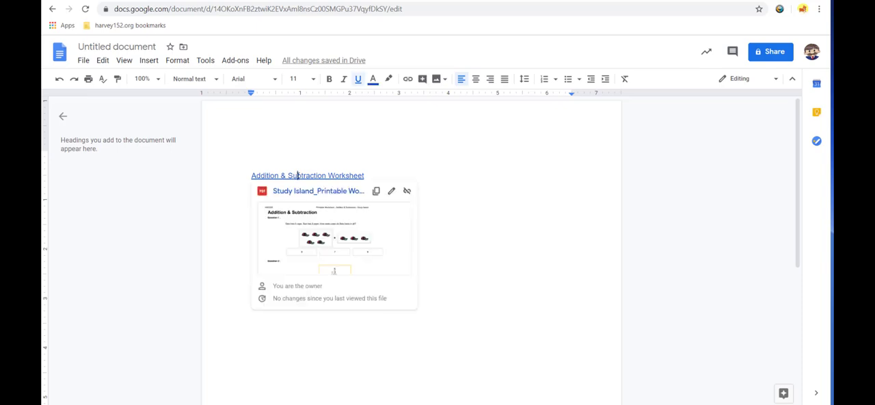
left_click(320, 235)
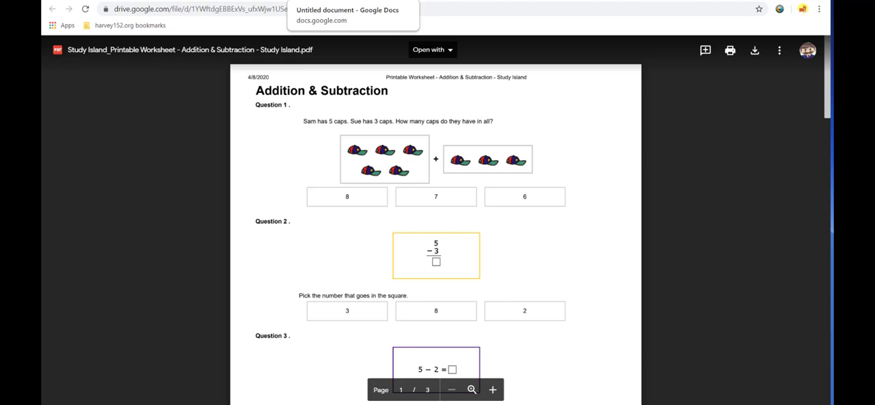
Step: Return to My Drive and turn on link sharing for the "module 3" folder
left_click(294, 2)
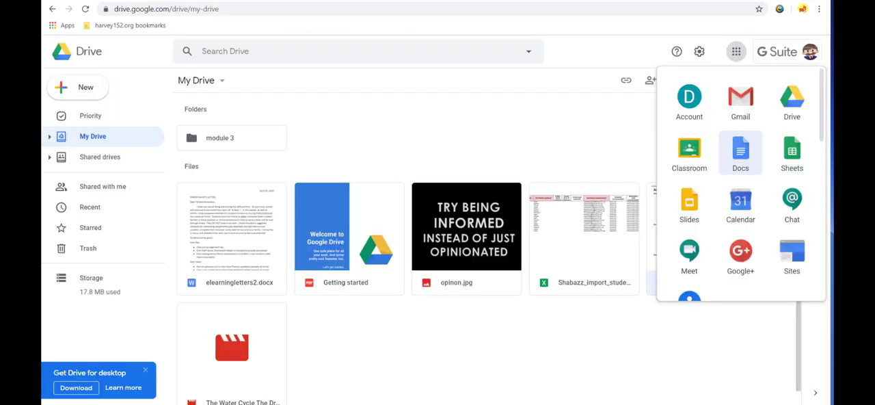
left_click(429, 342)
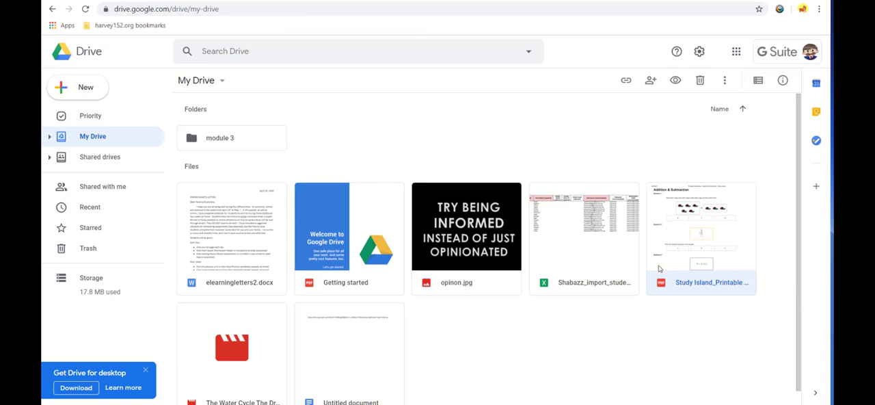
scroll(383, 342, "down", 1)
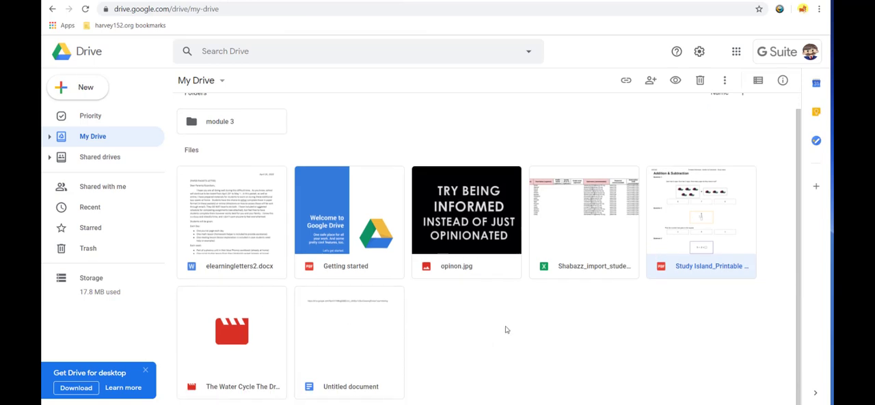
scroll(437, 260, "up", 1)
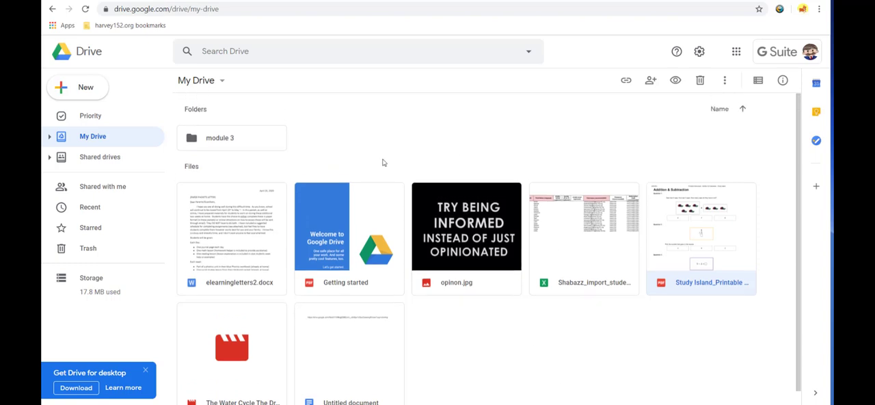
left_click(231, 139)
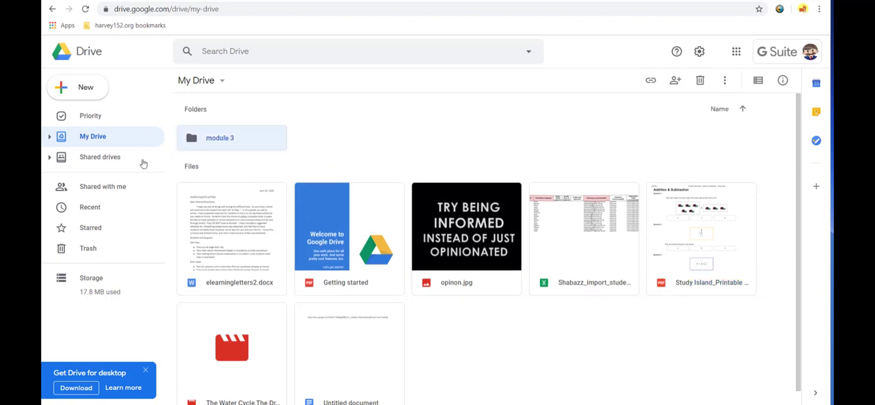
right_click(232, 138)
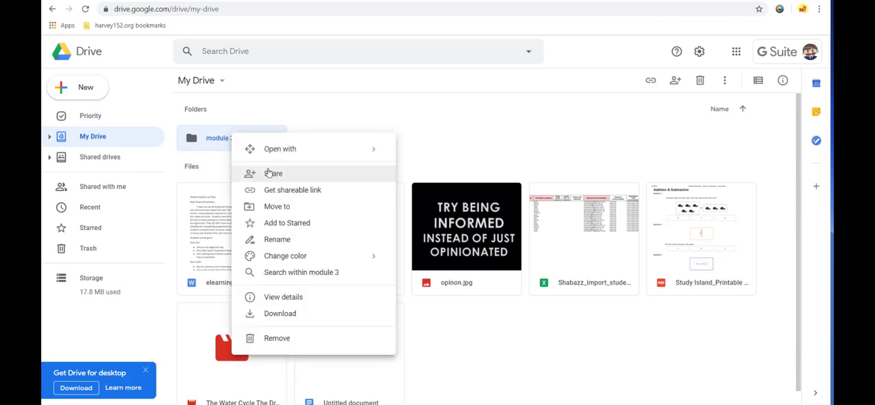
left_click(268, 173)
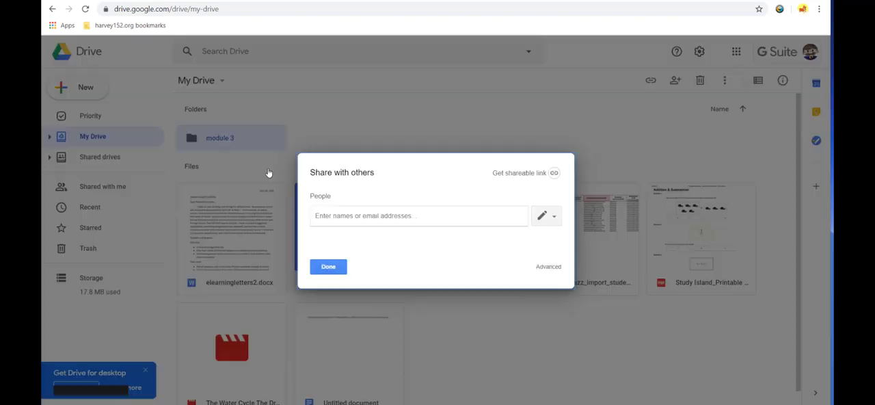
left_click(534, 175)
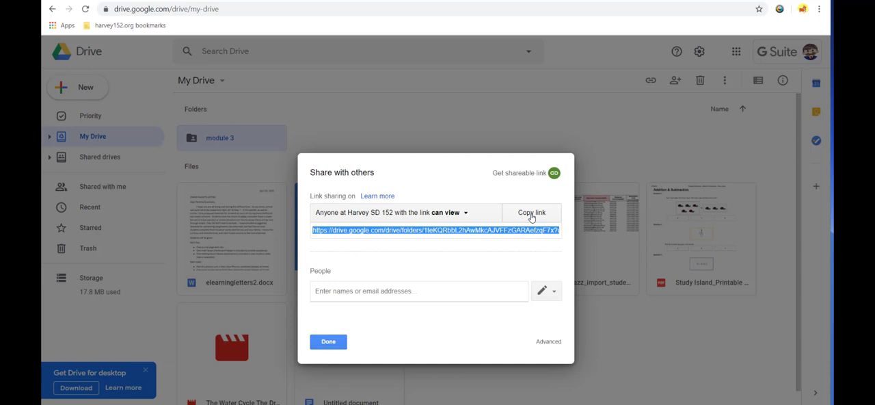
Step: Set the folder's link sharing to "On - Anyone with the link" with view-only access and copy its link
left_click(464, 211)
left_click(381, 288)
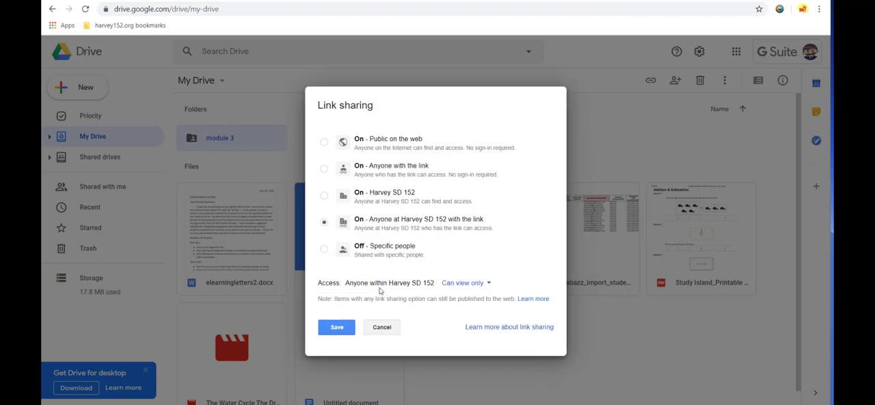
left_click(325, 170)
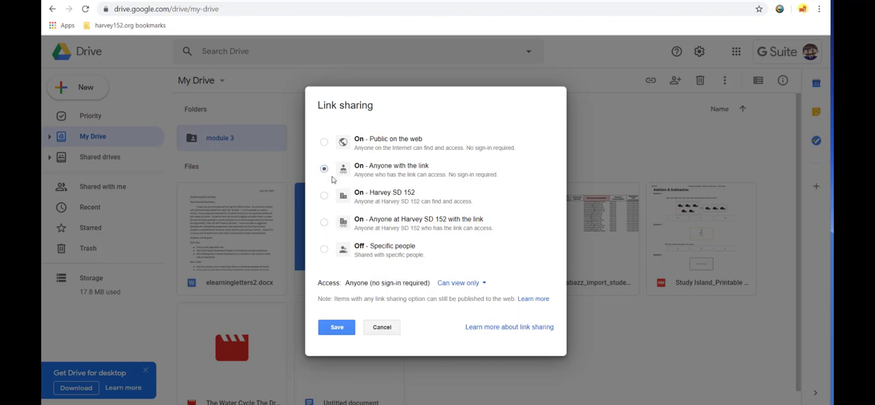
left_click(346, 331)
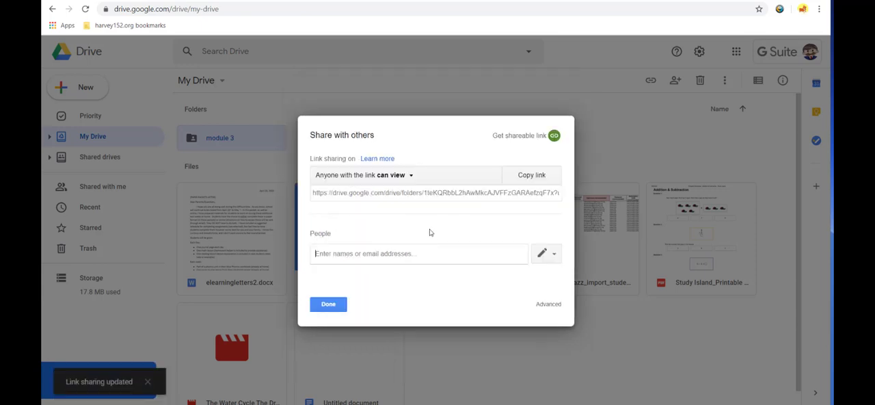
left_click(538, 176)
left_click(329, 304)
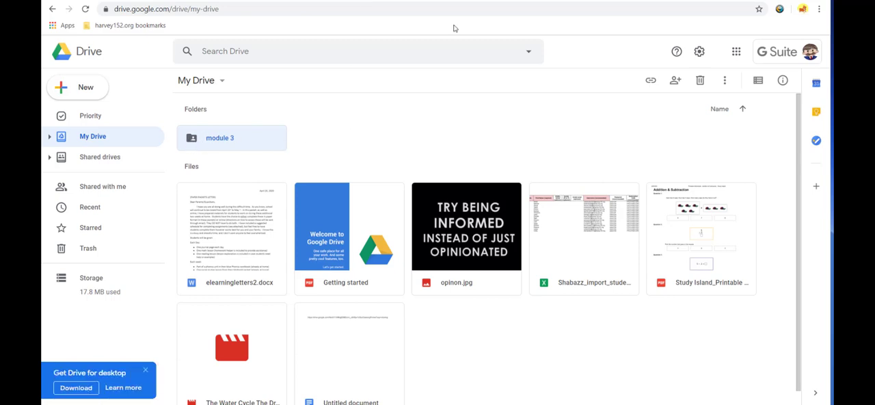
Step: Test the copied folder link in a new browser tab, and return to My Drive
key("ctrl+t")
key("ctrl+v")
key("Return")
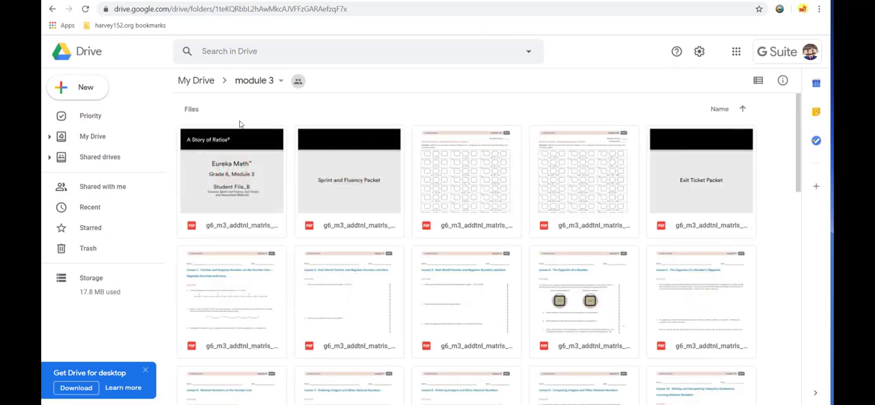
left_click(196, 81)
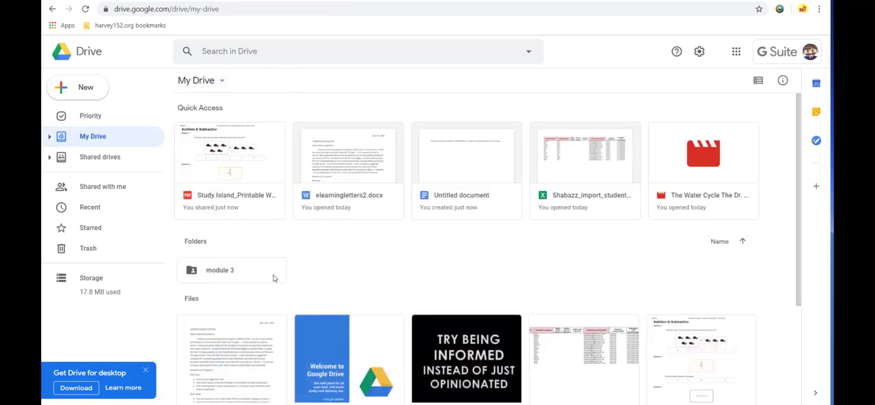
Step: Move elearningletters2.docx into the shared "module 3" folder and accept sharing it with everyone who can see the folder
scroll(272, 277, "down", 3)
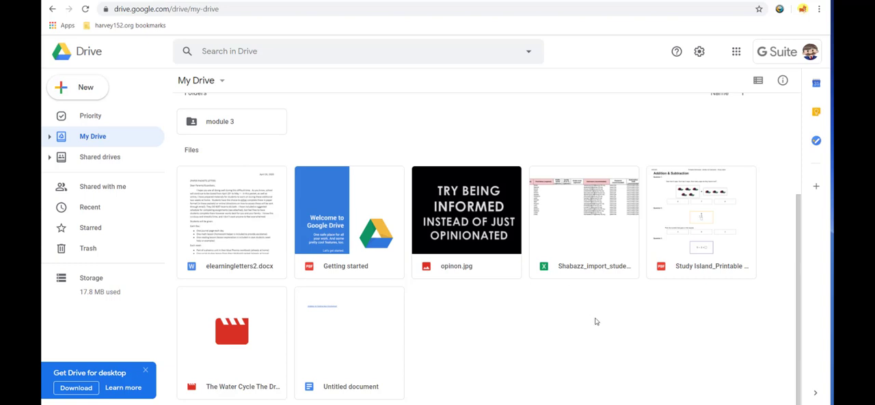
scroll(630, 350, "up", 1)
scroll(523, 333, "down", 1)
left_click_drag(254, 261, 196, 171)
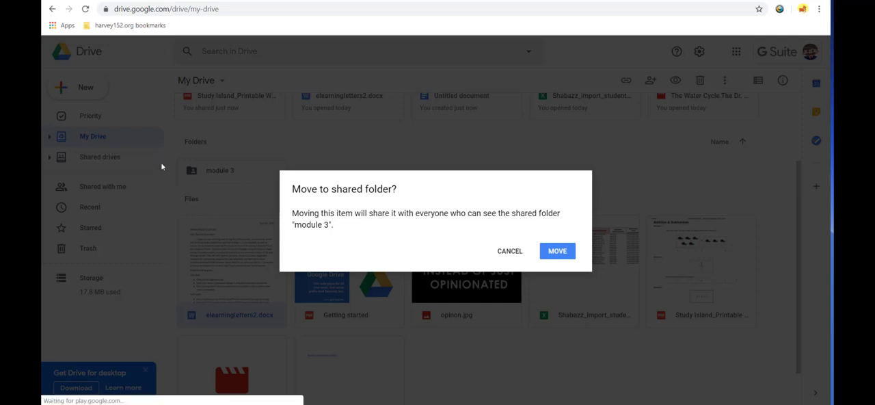
left_click(558, 252)
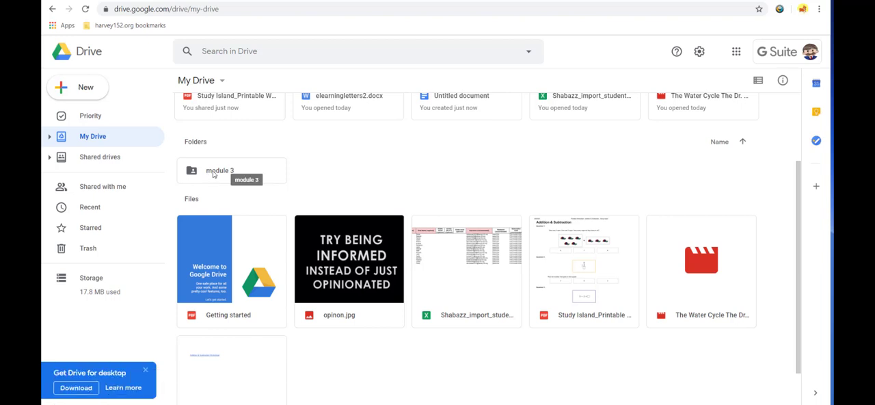
Step: Turn off link sharing for the "module 3" folder by restricting it to "Off - Specific people"
right_click(213, 174)
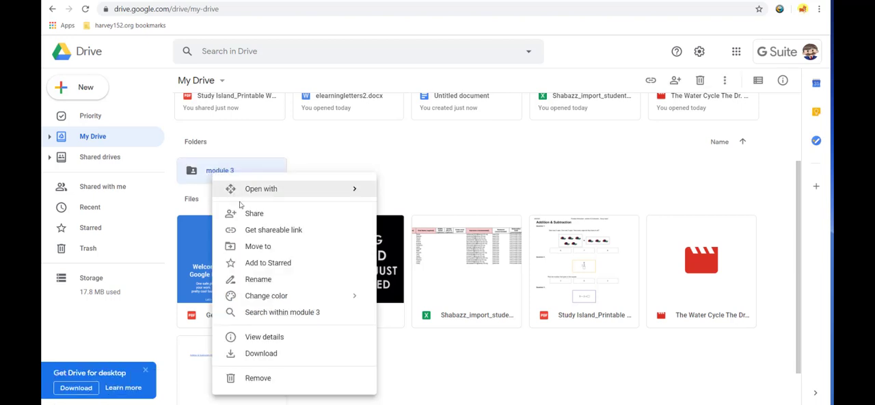
left_click(255, 218)
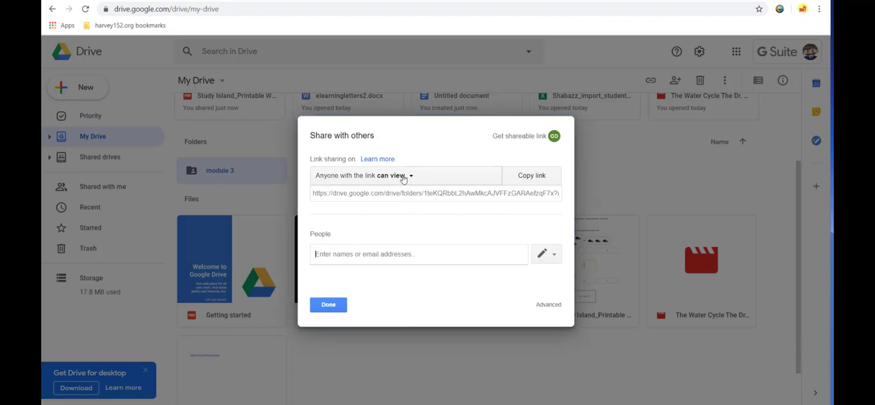
left_click(408, 175)
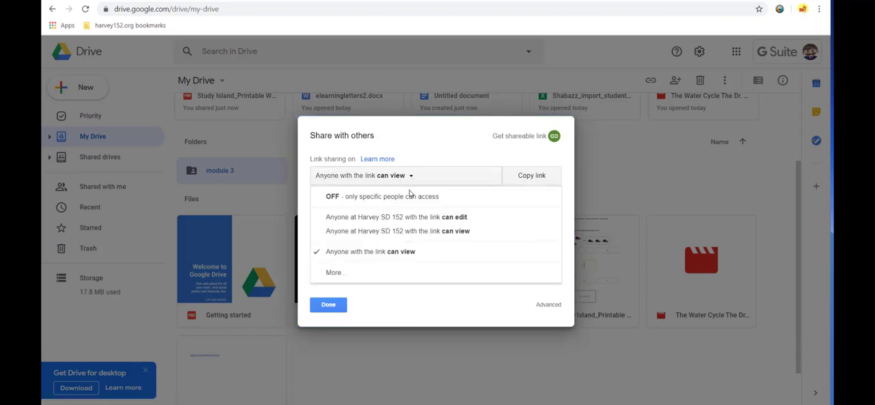
left_click(354, 271)
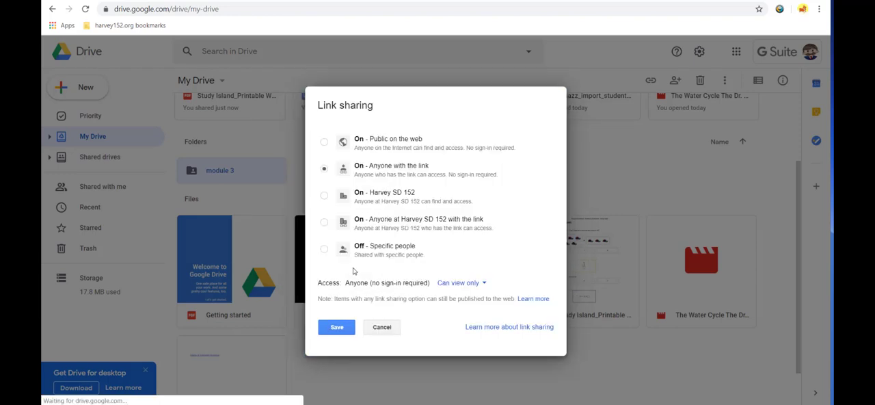
left_click(325, 249)
left_click(337, 311)
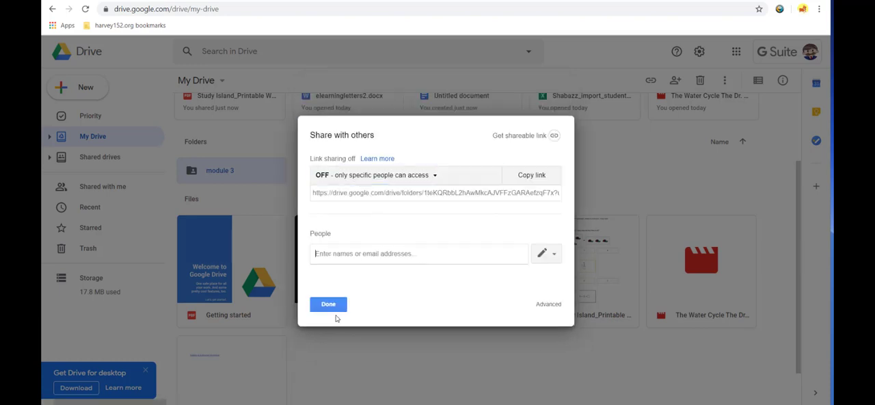
left_click(329, 304)
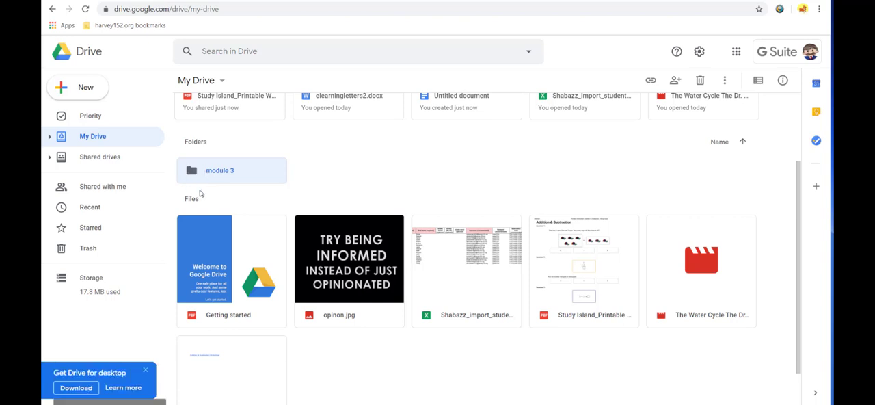
left_click(350, 168)
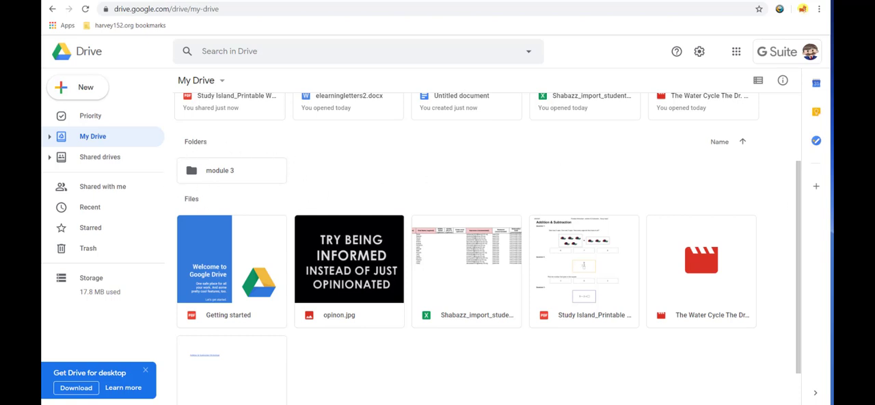
Step: Disable the setting "Make relevant files handy when you need them in Quick Access" in the Drive settings
scroll(677, 275, "up", 2)
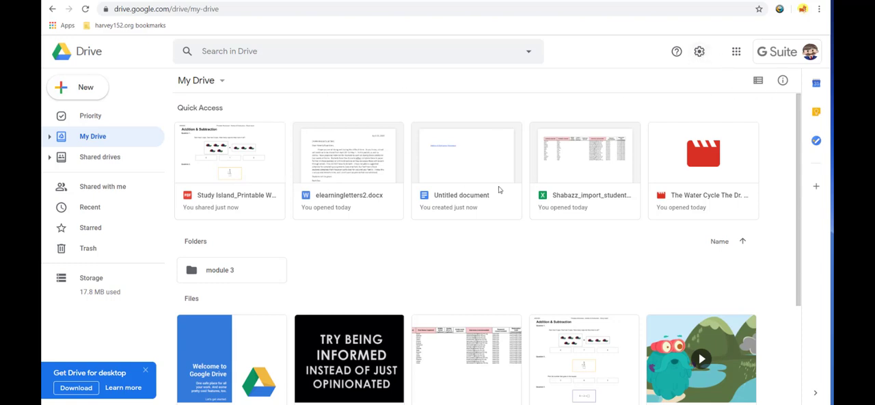
left_click(699, 51)
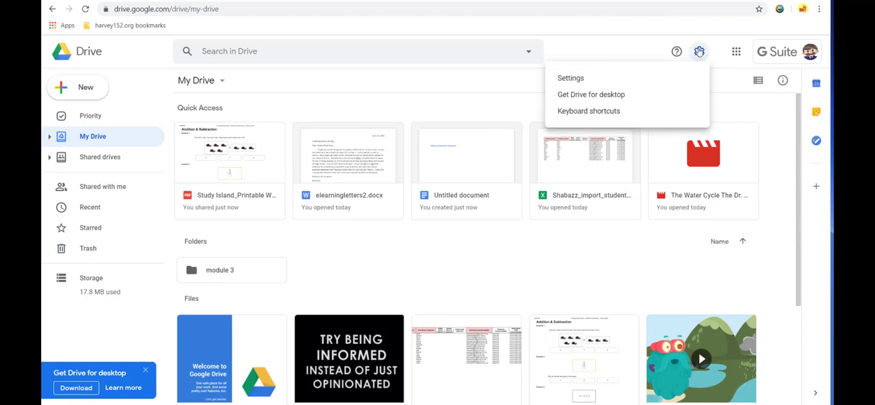
left_click(606, 82)
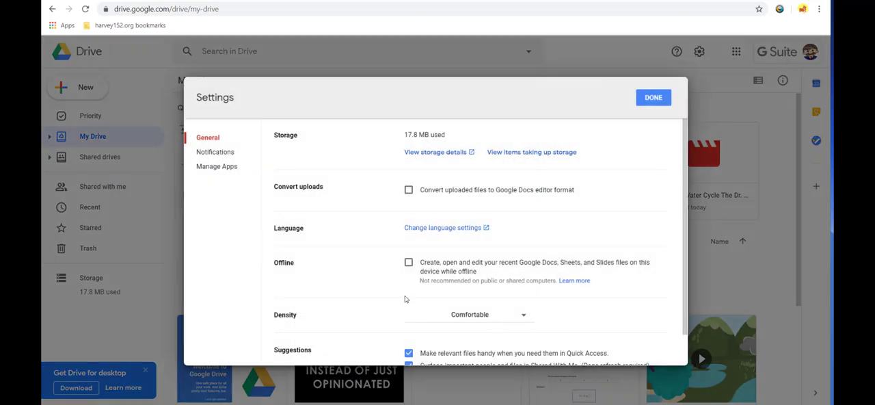
scroll(407, 299, "down", 1)
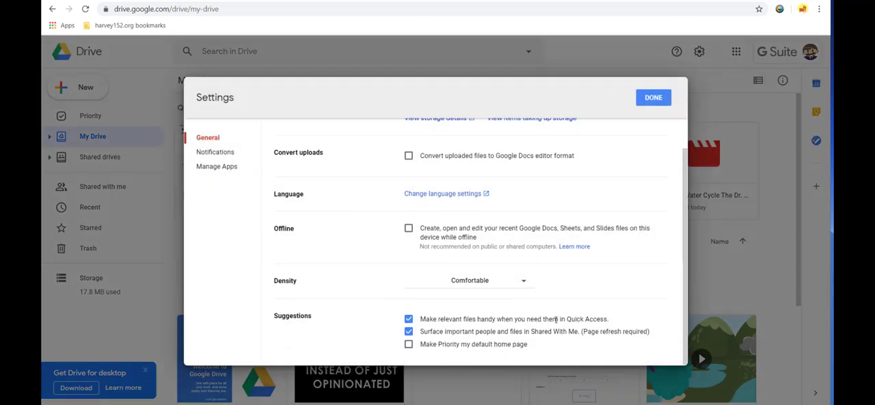
left_click(409, 319)
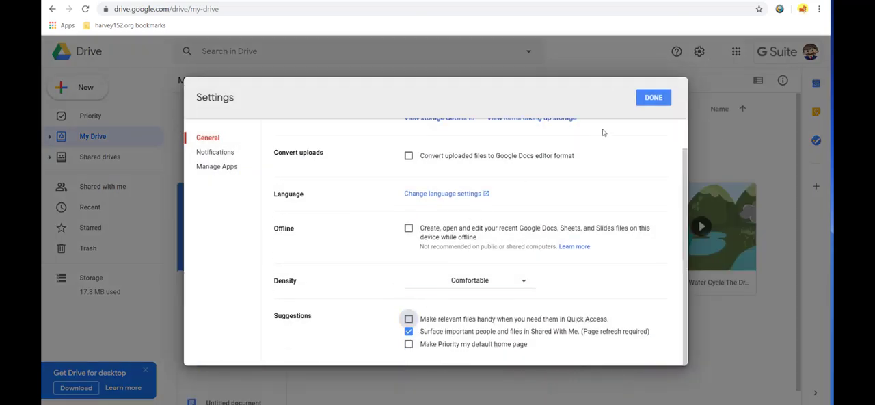
left_click(653, 99)
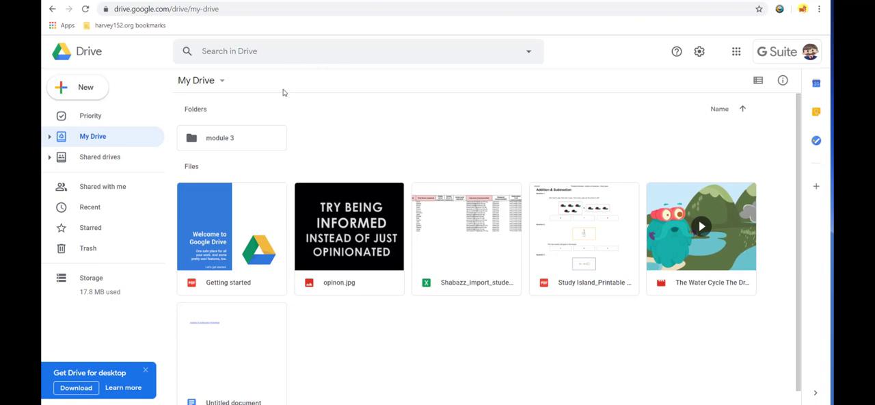
Step: Search Drive for "water cycle" and clear the search text
left_click(271, 50)
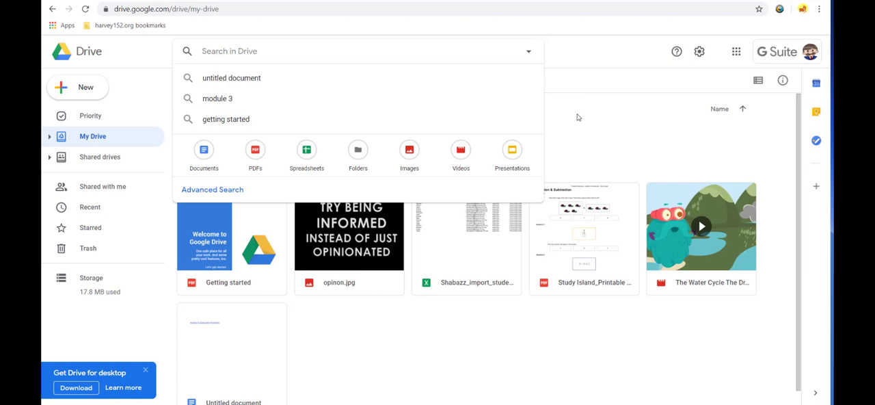
type("wat")
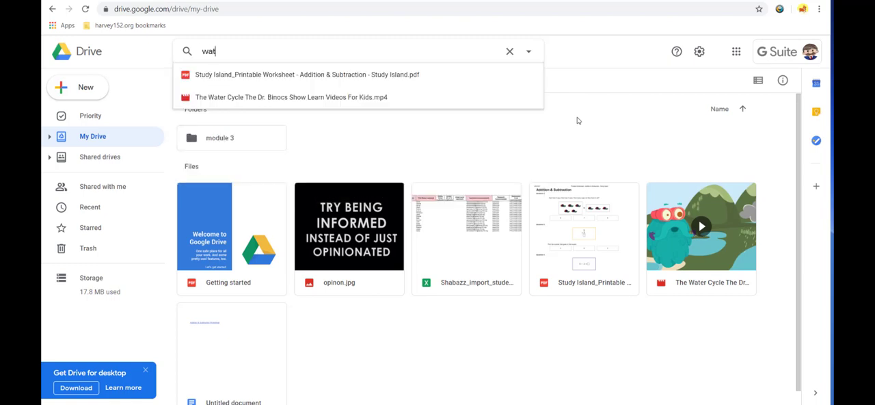
type("er cycle")
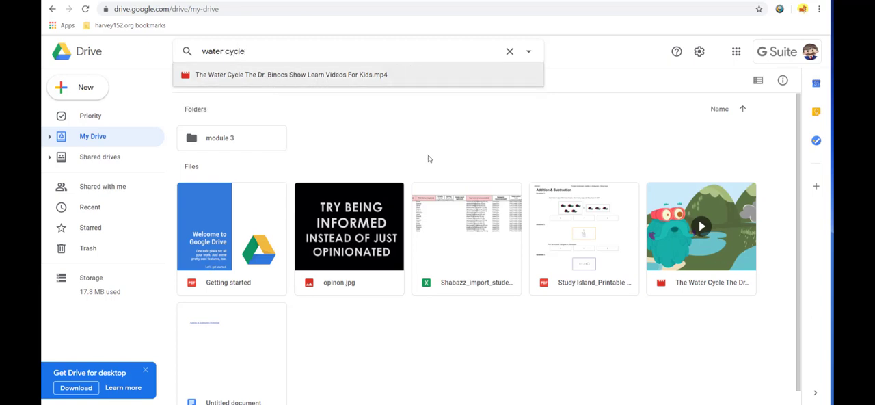
left_click_drag(245, 51, 200, 52)
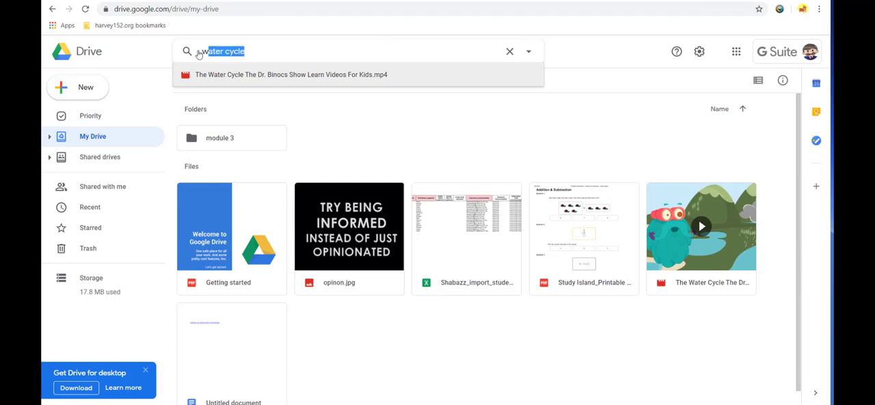
left_click(528, 53)
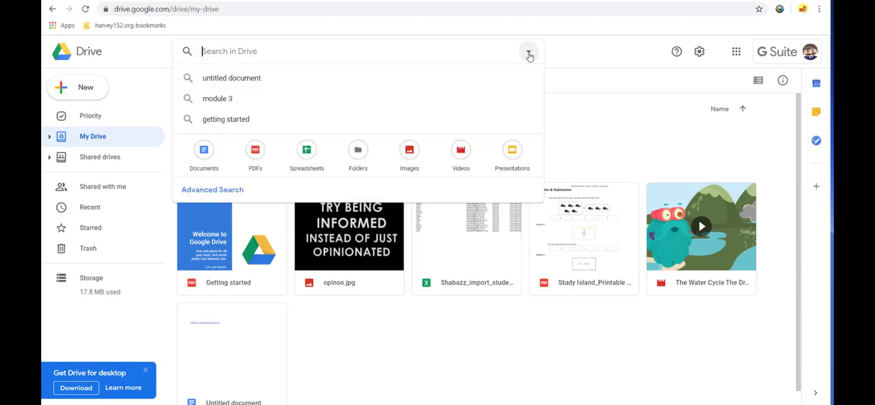
Step: Open the advanced search options and limit the file type to PDFs, leaving the owner as Anyone
left_click(216, 196)
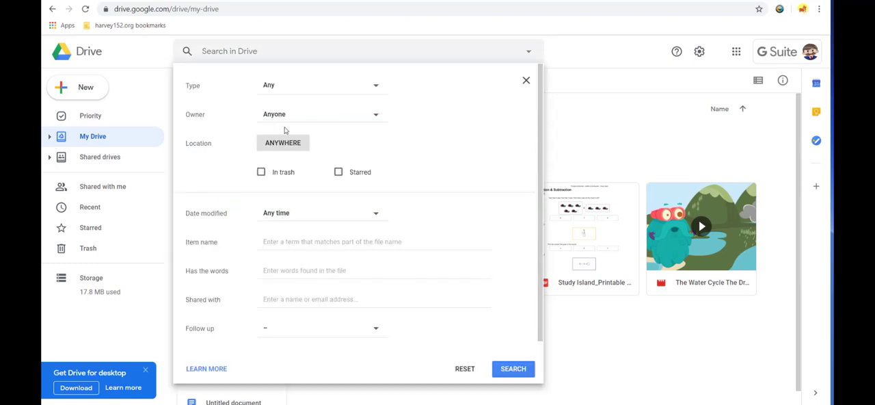
left_click(285, 90)
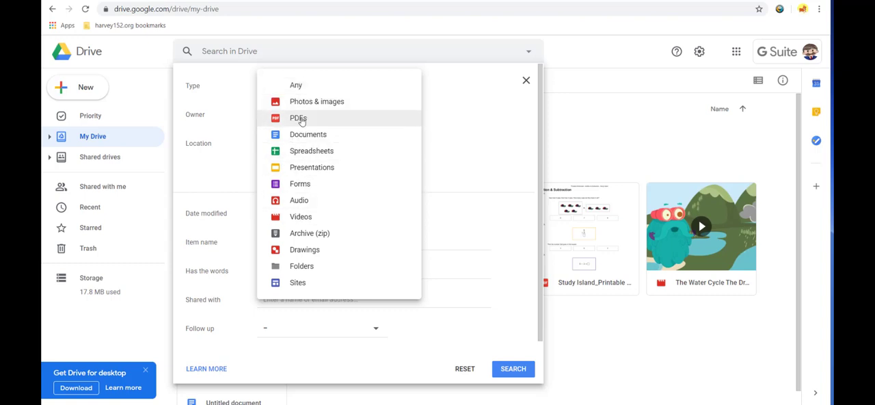
left_click(299, 118)
left_click(294, 120)
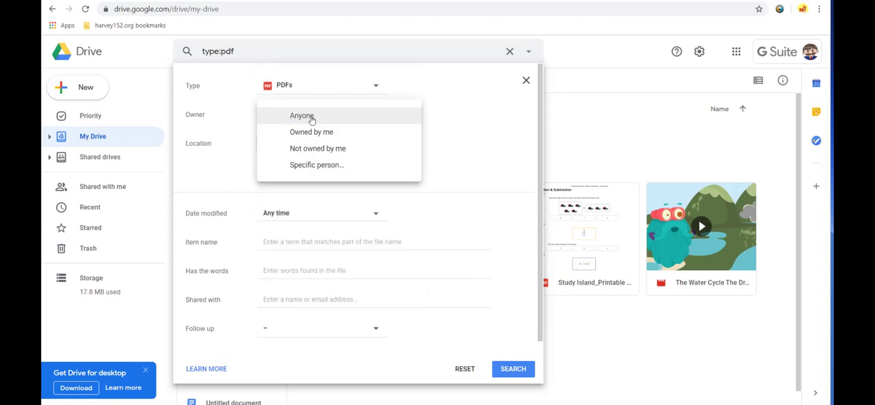
left_click(467, 117)
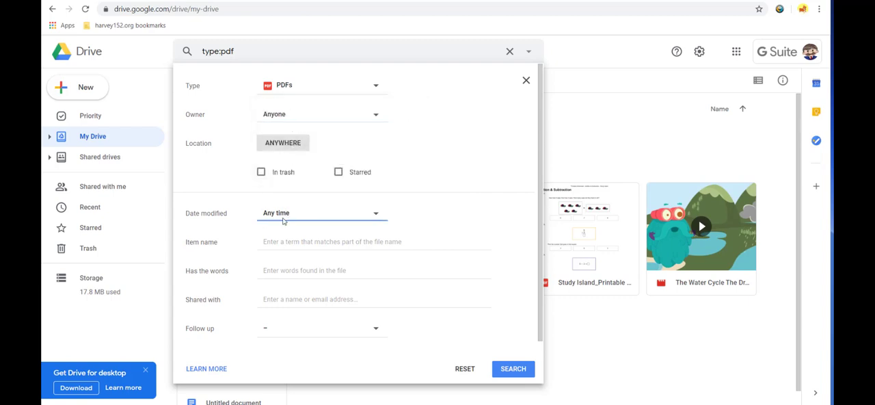
Step: Enter "atomic mass" as the words the PDF files must contain
left_click(288, 272)
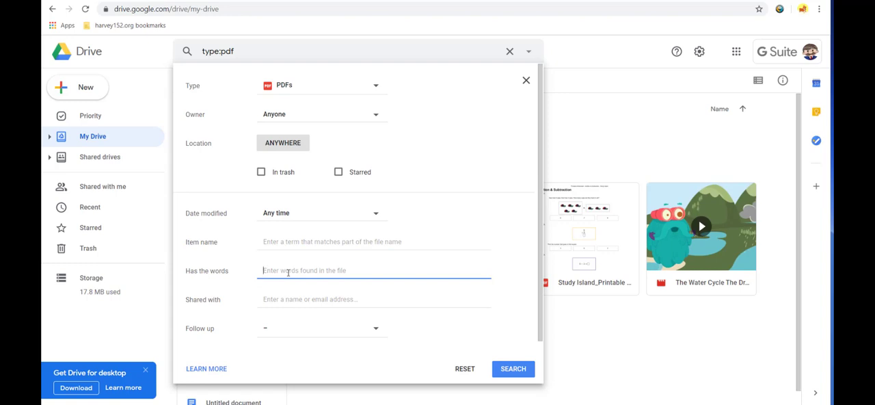
type("atomic mass")
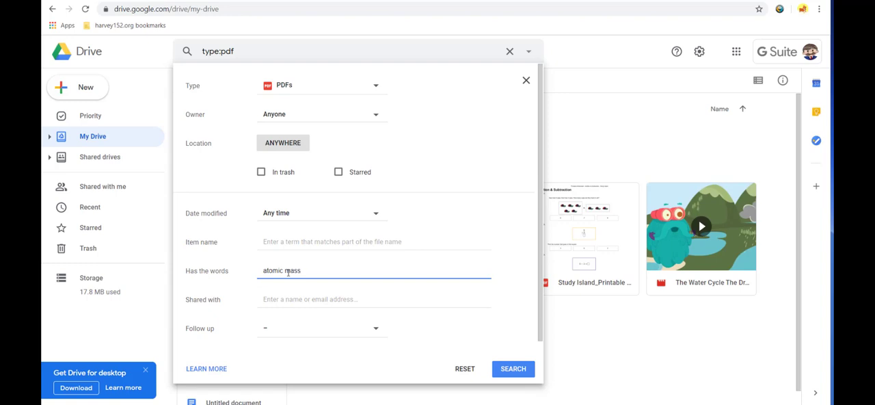
left_click(513, 369)
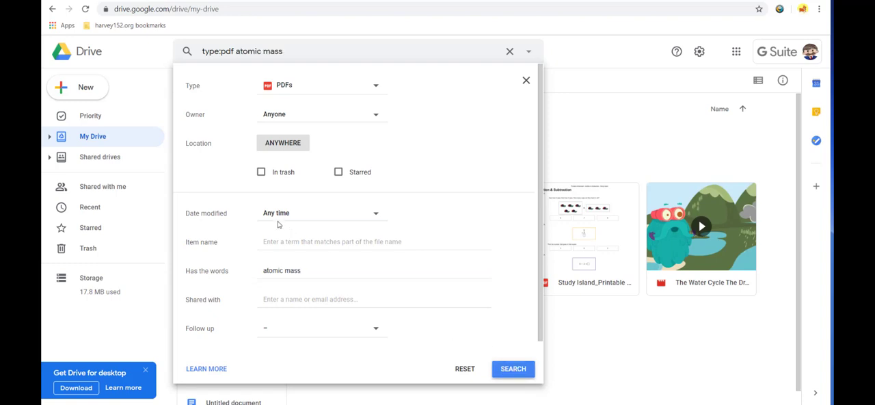
Step: Replace the required words with "study island" and run the advanced search for PDFs
left_click_drag(300, 271, 265, 271)
key("BackSpace")
type("study island")
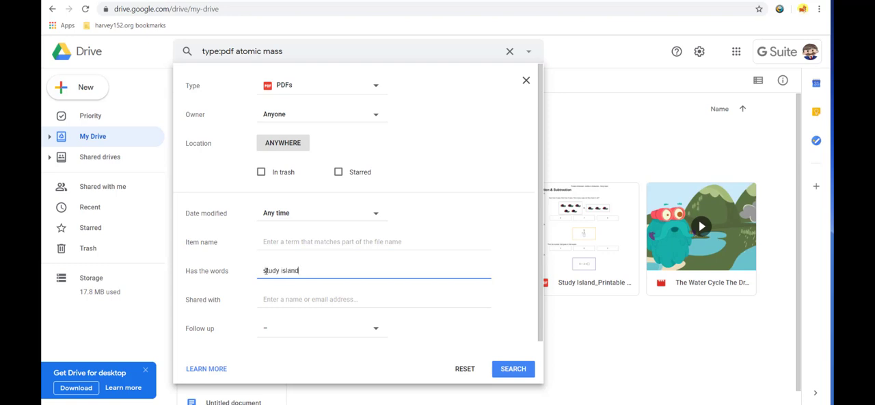
left_click(513, 369)
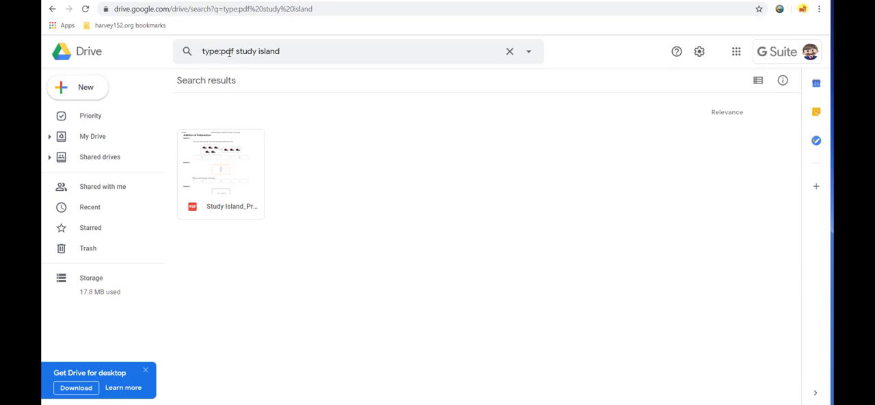
Step: Clear the search text and return to My Drive
left_click(325, 50)
key("BackSpace")
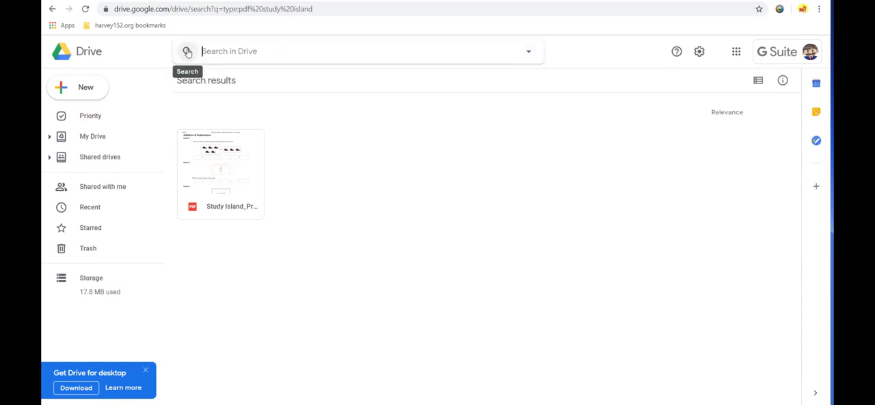
left_click(458, 299)
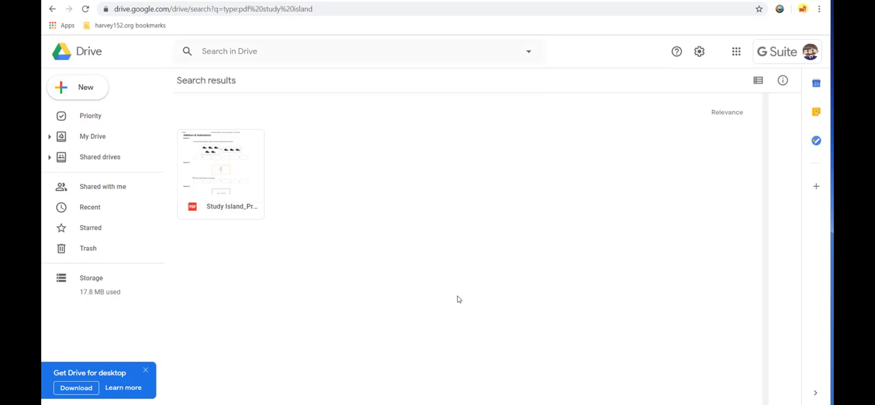
left_click(86, 136)
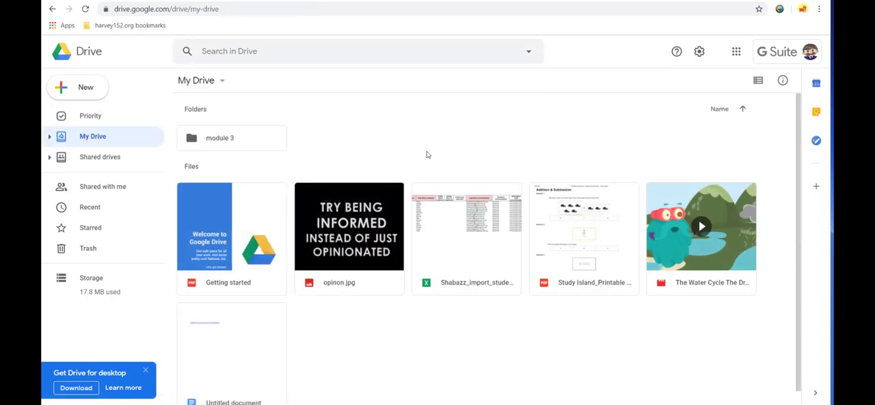